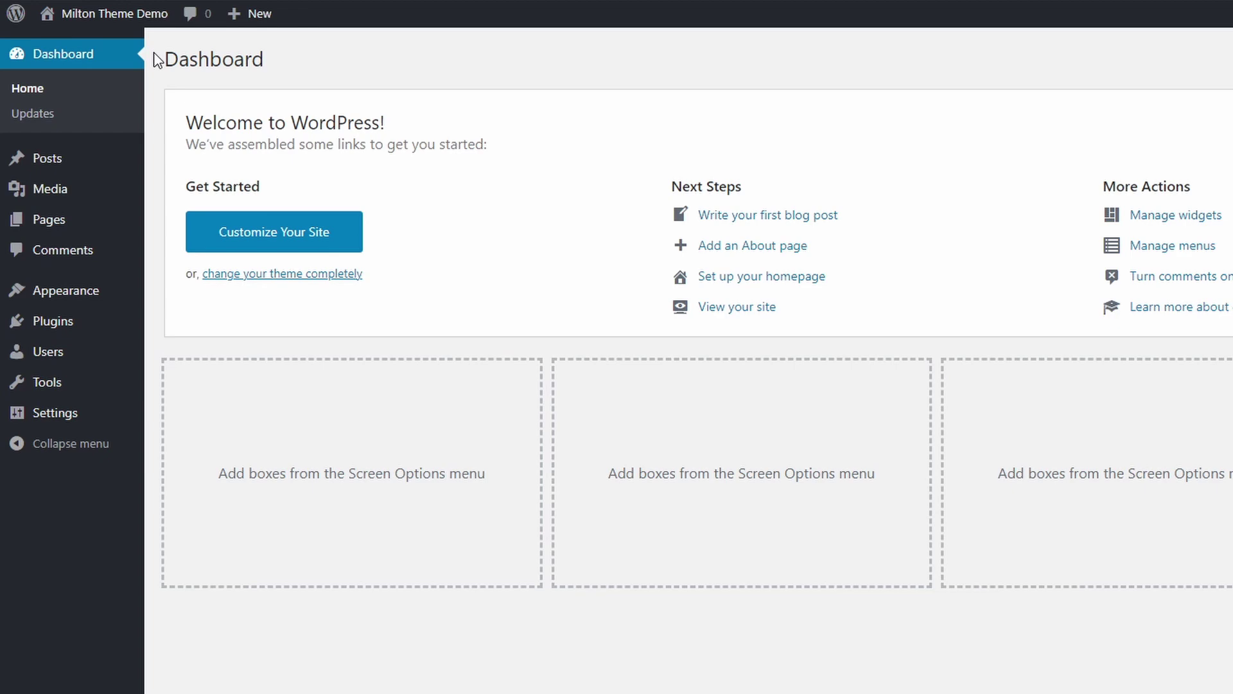
Step: Search the WordPress theme directory for 'Milton' from the Add New Themes page
{"action": "mouse_move", "coordinate": [94, 297]}
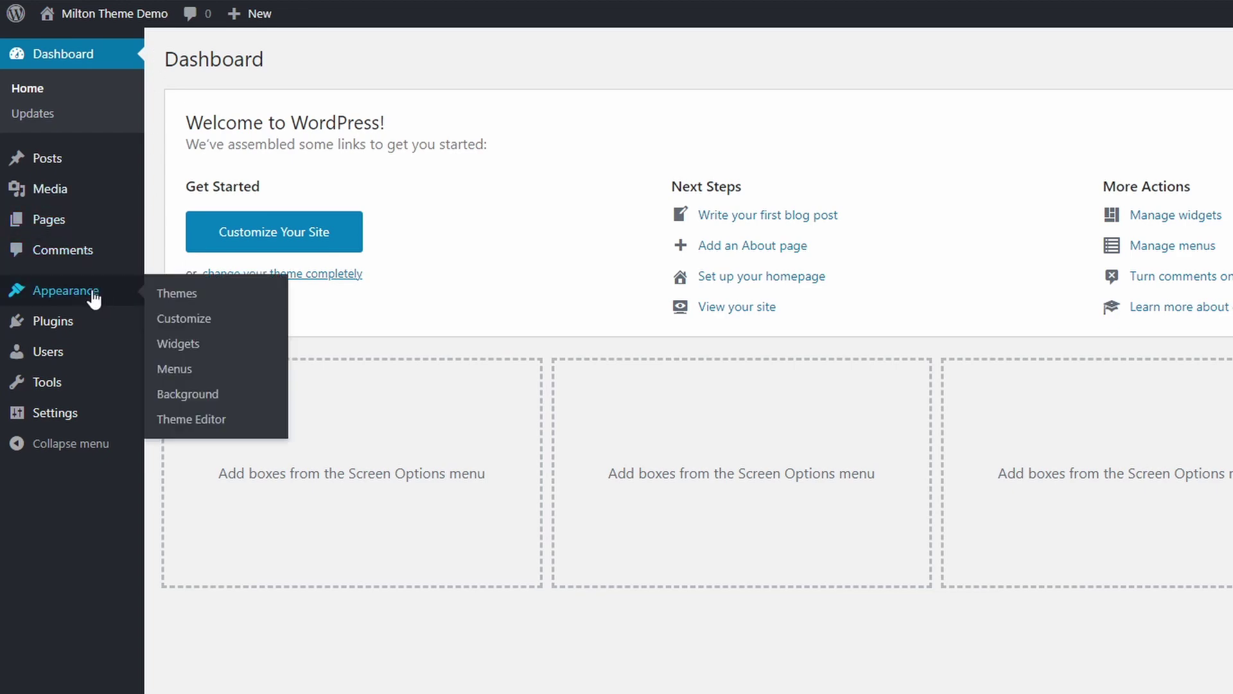
{"action": "left_click", "coordinate": [175, 295]}
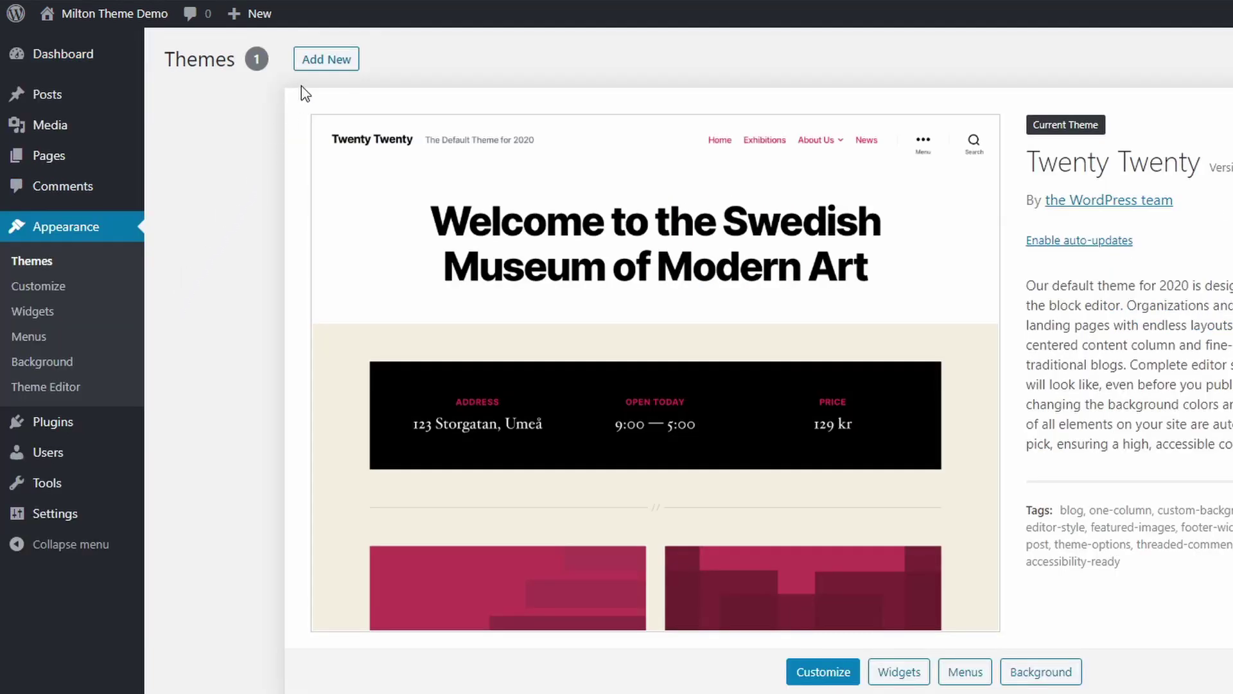
{"action": "left_click", "coordinate": [311, 59]}
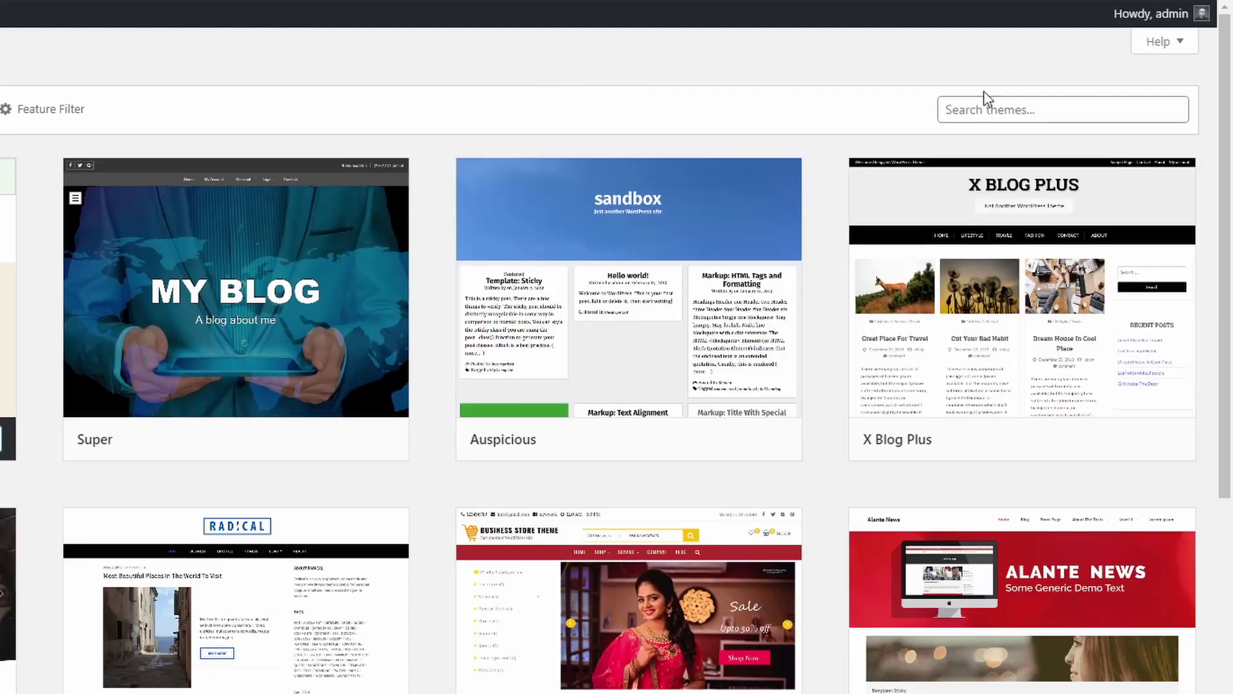
{"action": "left_click", "coordinate": [987, 103]}
{"action": "type", "text": "Milton"}
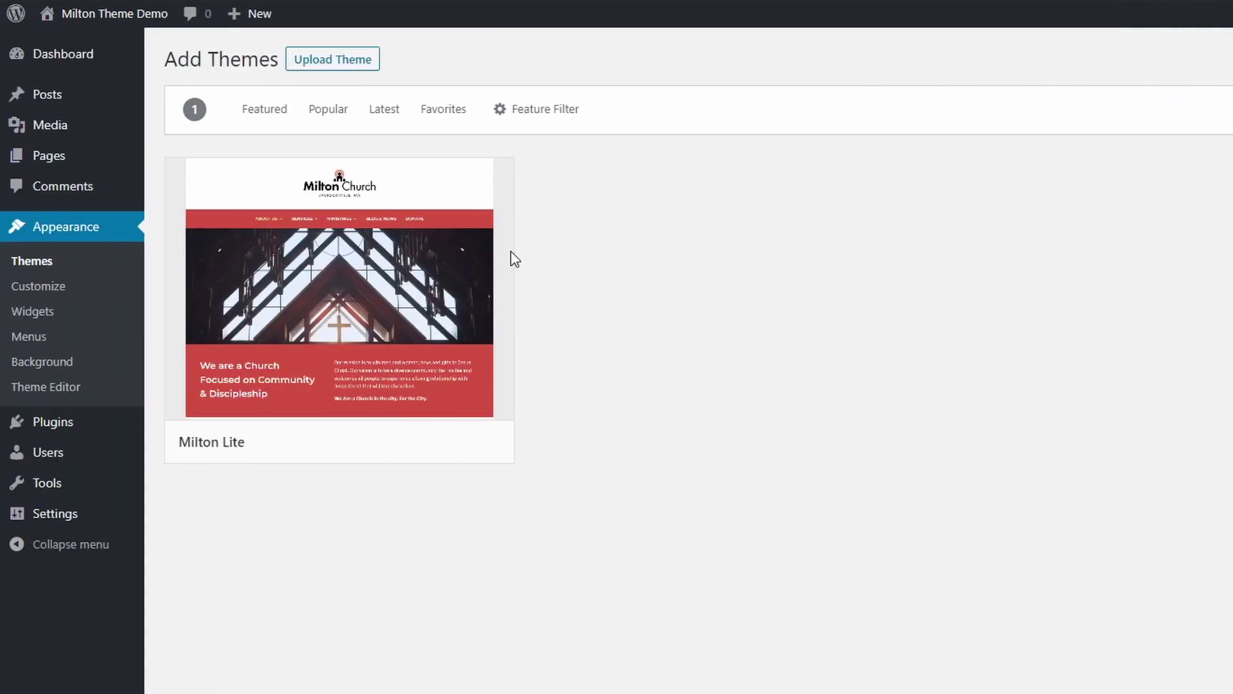
Step: Install the Milton Lite theme and activate it
{"action": "mouse_move", "coordinate": [358, 282]}
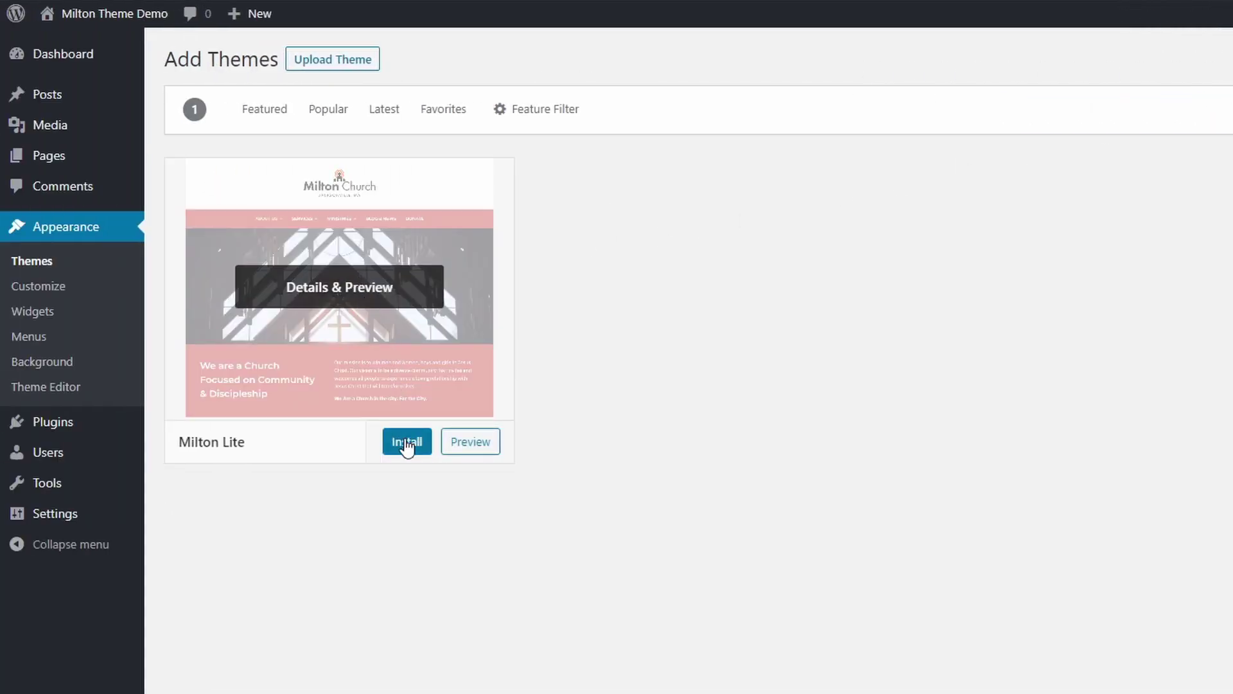
{"action": "left_click", "coordinate": [406, 444]}
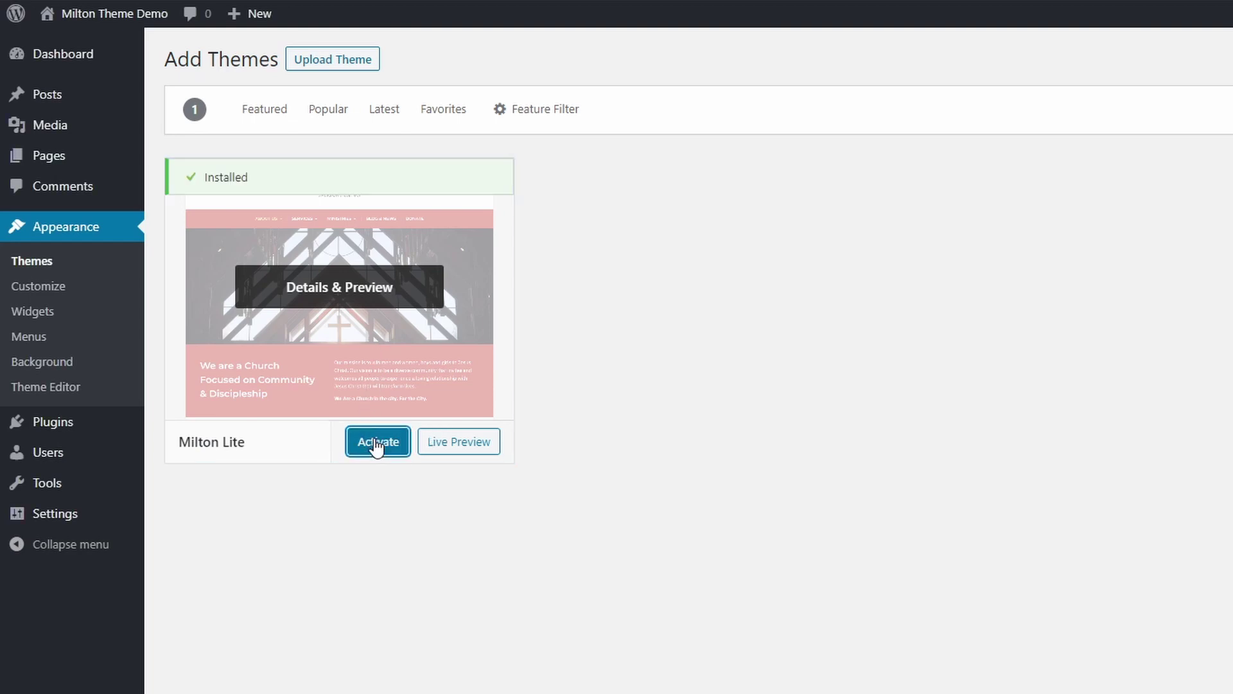
{"action": "left_click", "coordinate": [376, 442]}
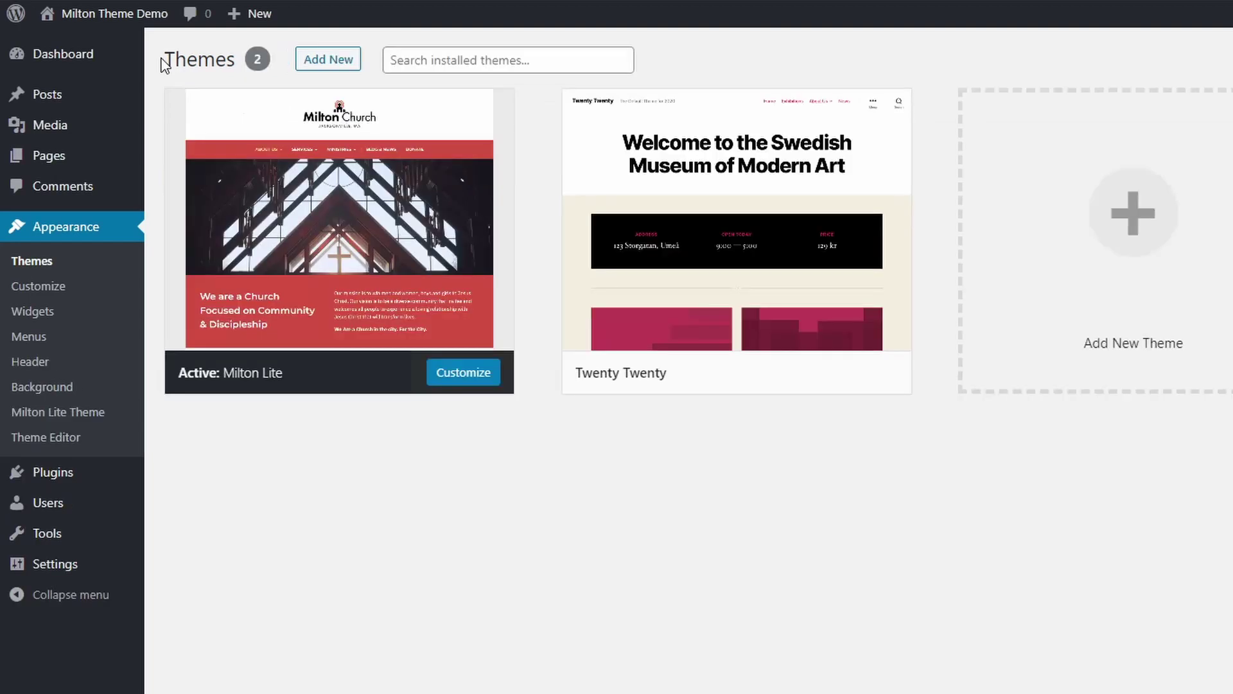
Step: View the live front end in Milton Lite, scrolling past Recent Posts and sidebar widgets
{"action": "left_click", "coordinate": [116, 19]}
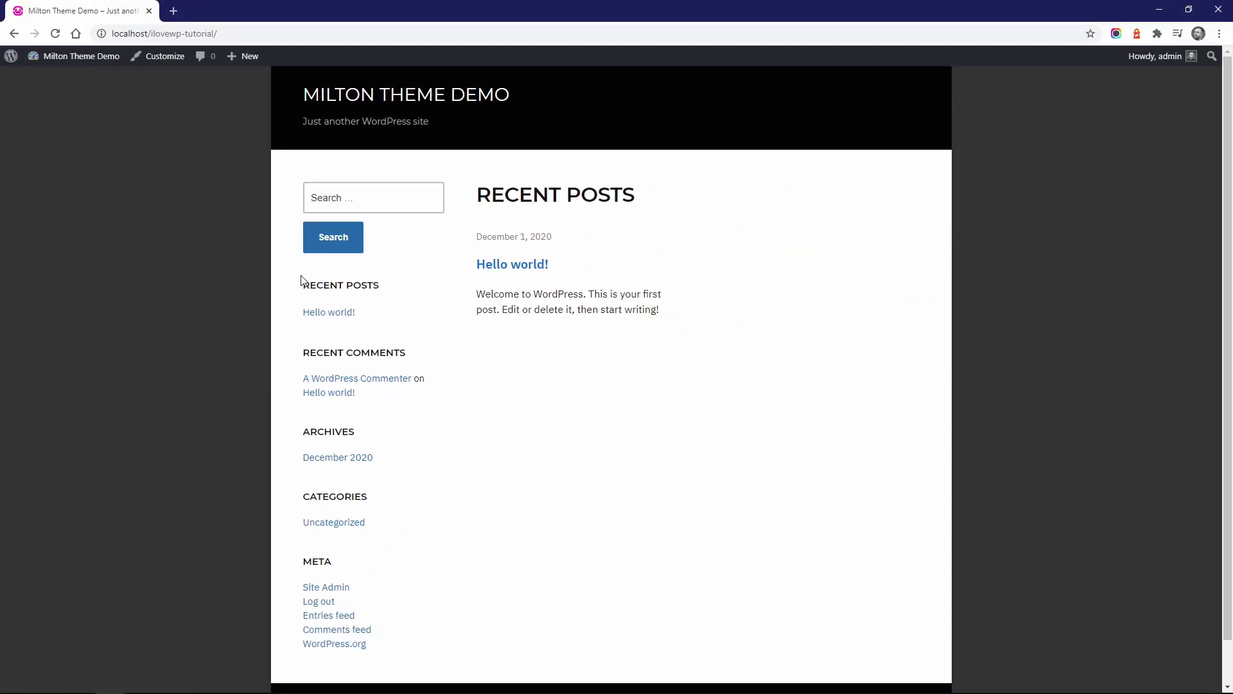
{"action": "scroll", "coordinate": [405, 328], "scroll_direction": "down", "scroll_amount": 1}
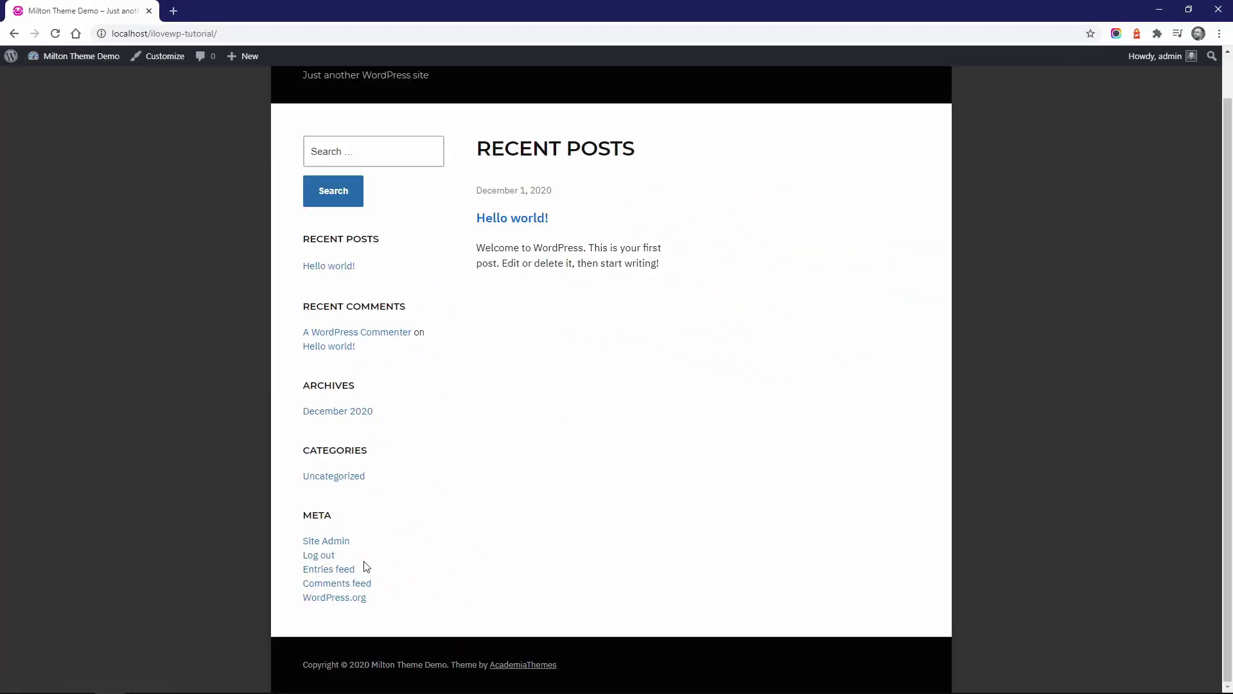
{"action": "scroll", "coordinate": [372, 558], "scroll_direction": "up", "scroll_amount": 1}
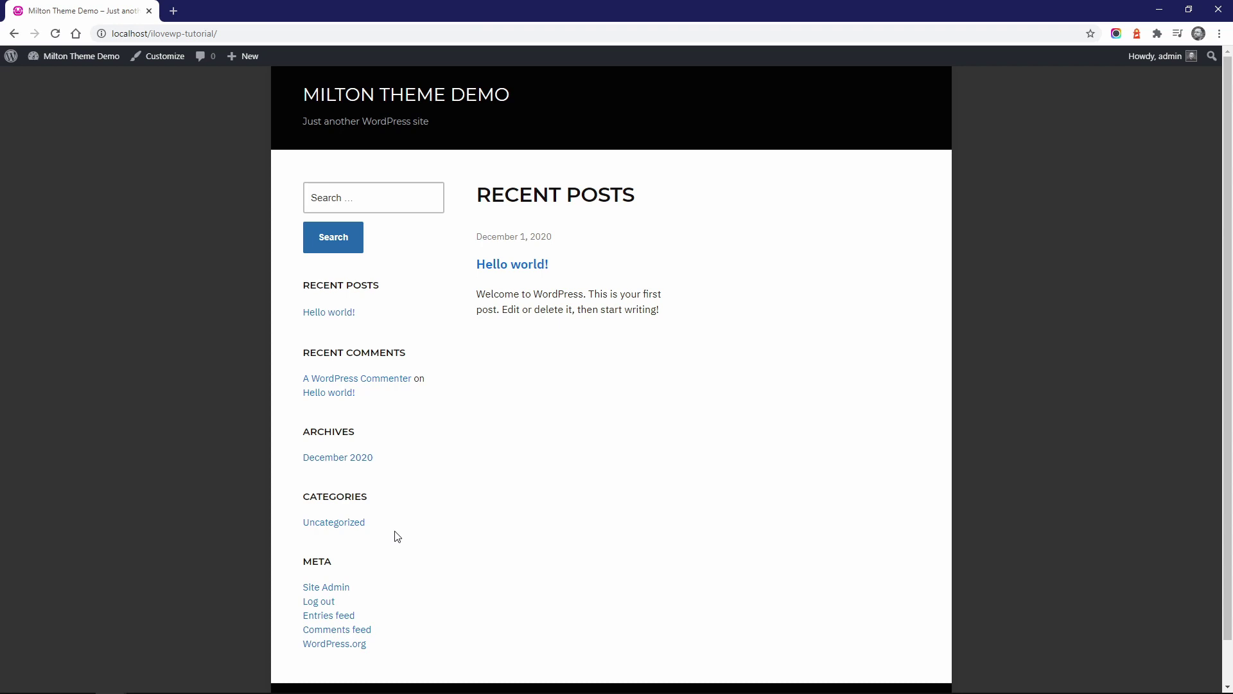
Step: Delete the Search, Recent Posts and Recent Comments widgets from Sidebar: Primary
{"action": "mouse_move", "coordinate": [51, 57]}
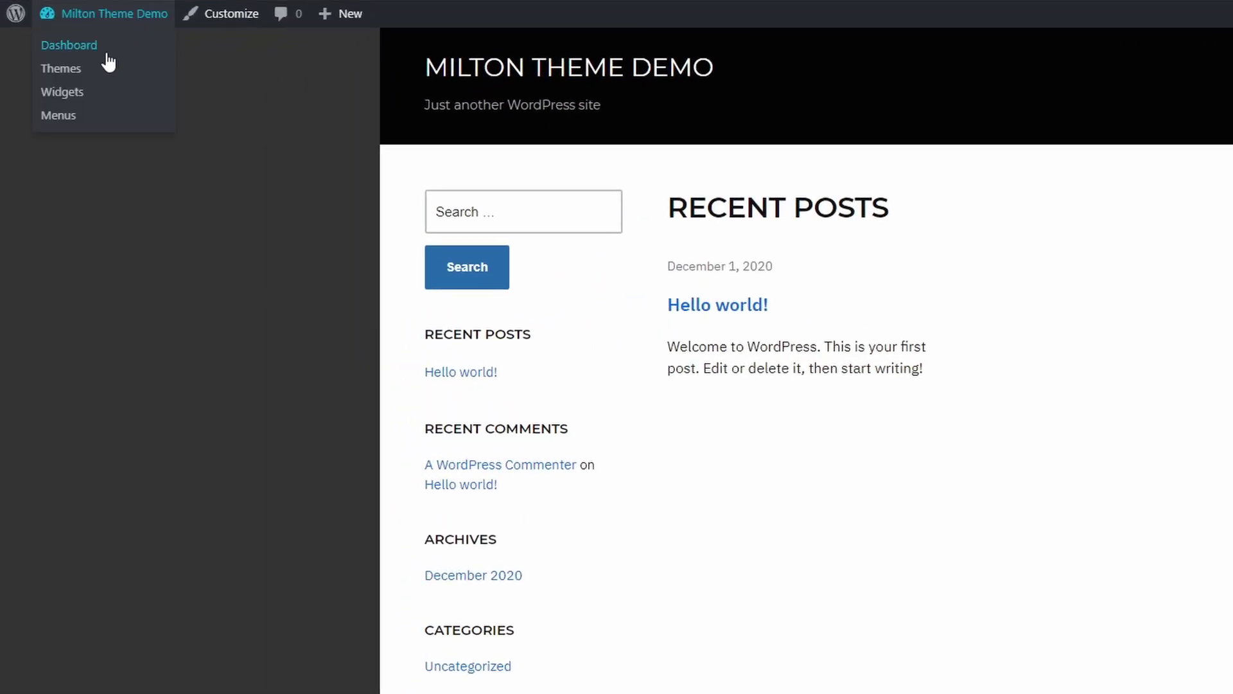
{"action": "left_click", "coordinate": [82, 97]}
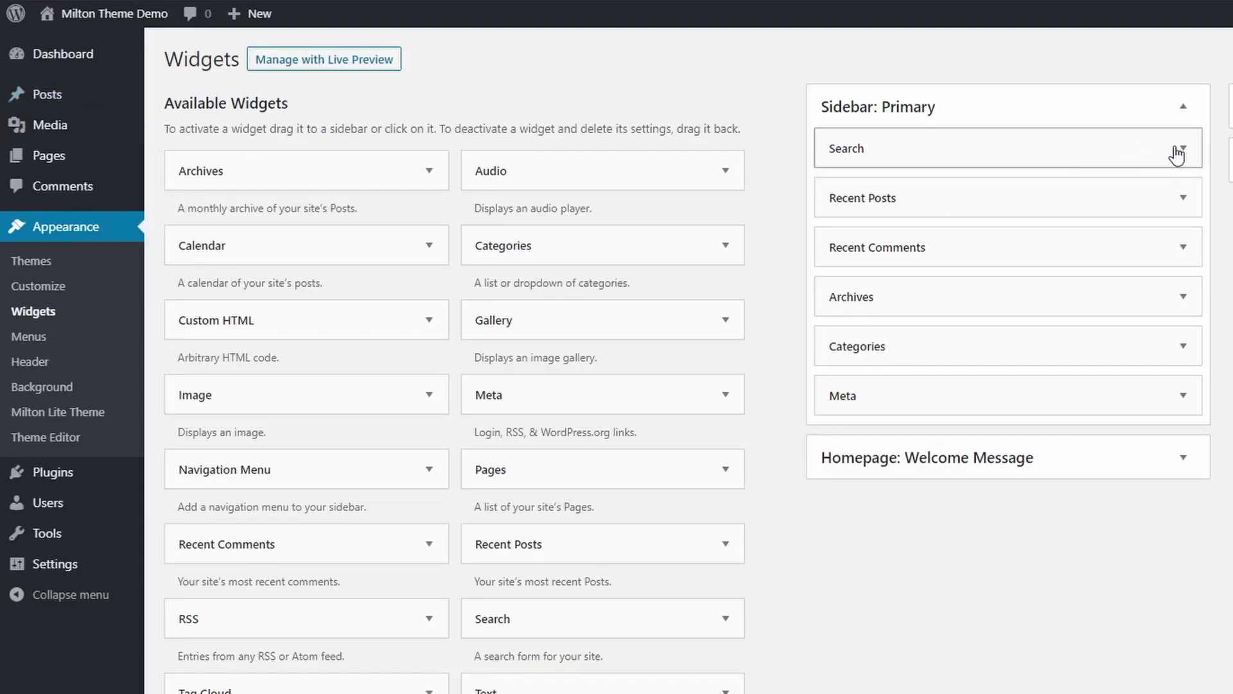
{"action": "left_click", "coordinate": [1181, 154]}
{"action": "left_click", "coordinate": [835, 251]}
{"action": "left_click", "coordinate": [1183, 149]}
{"action": "left_click", "coordinate": [836, 317]}
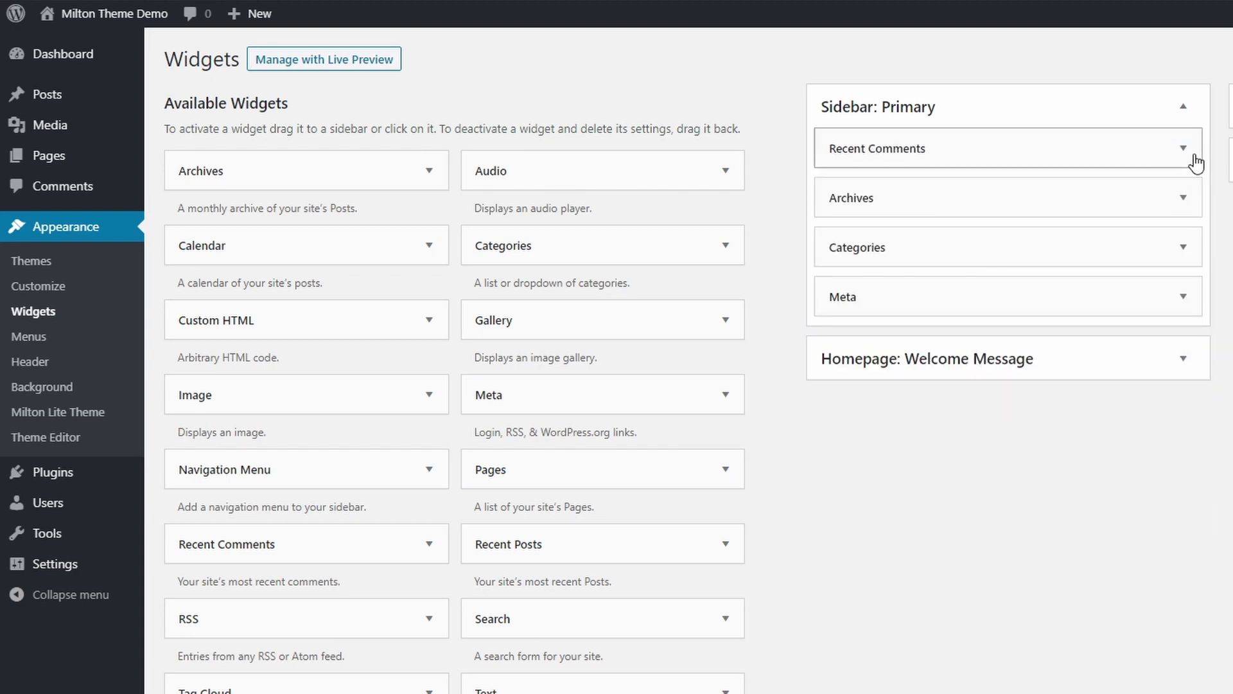
{"action": "left_click", "coordinate": [1183, 149]}
{"action": "left_click", "coordinate": [835, 289]}
Step: Delete the Archives, Categories and Meta widgets, leaving the sidebar empty, then view the site
{"action": "left_click", "coordinate": [1182, 170]}
{"action": "left_click", "coordinate": [838, 377]}
{"action": "left_click", "coordinate": [1184, 148]}
{"action": "left_click", "coordinate": [839, 311]}
{"action": "left_click", "coordinate": [1183, 148]}
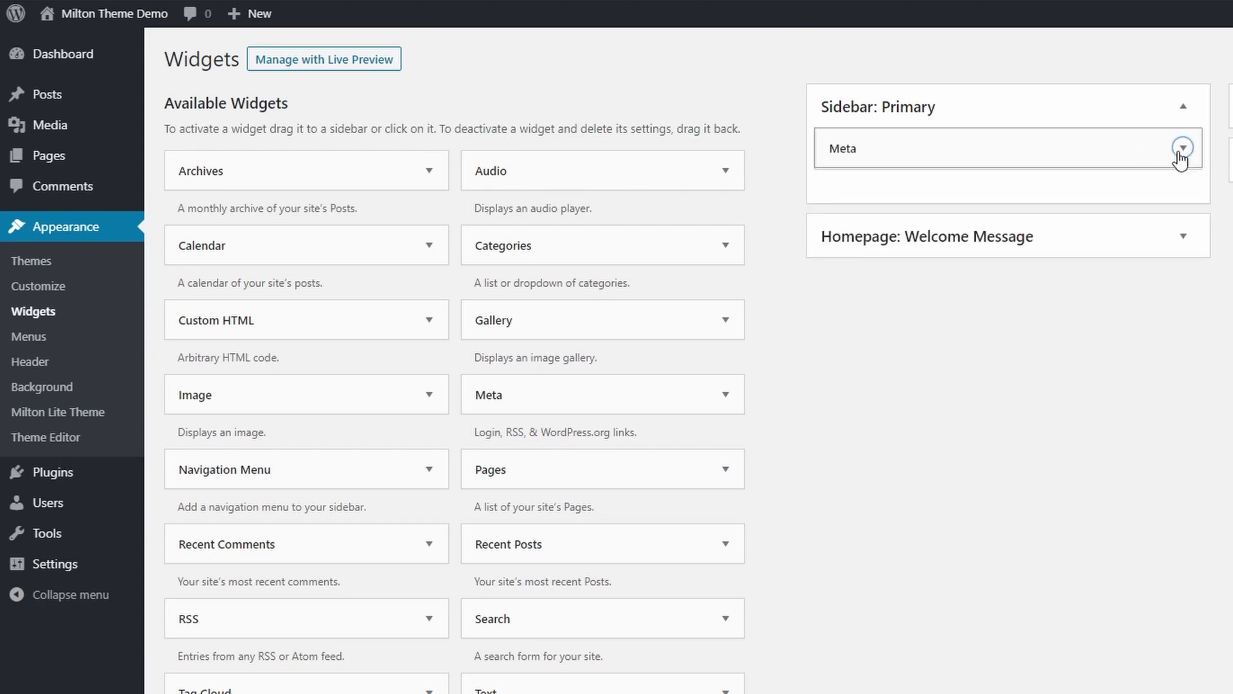
{"action": "left_click", "coordinate": [839, 248]}
{"action": "left_click", "coordinate": [115, 13]}
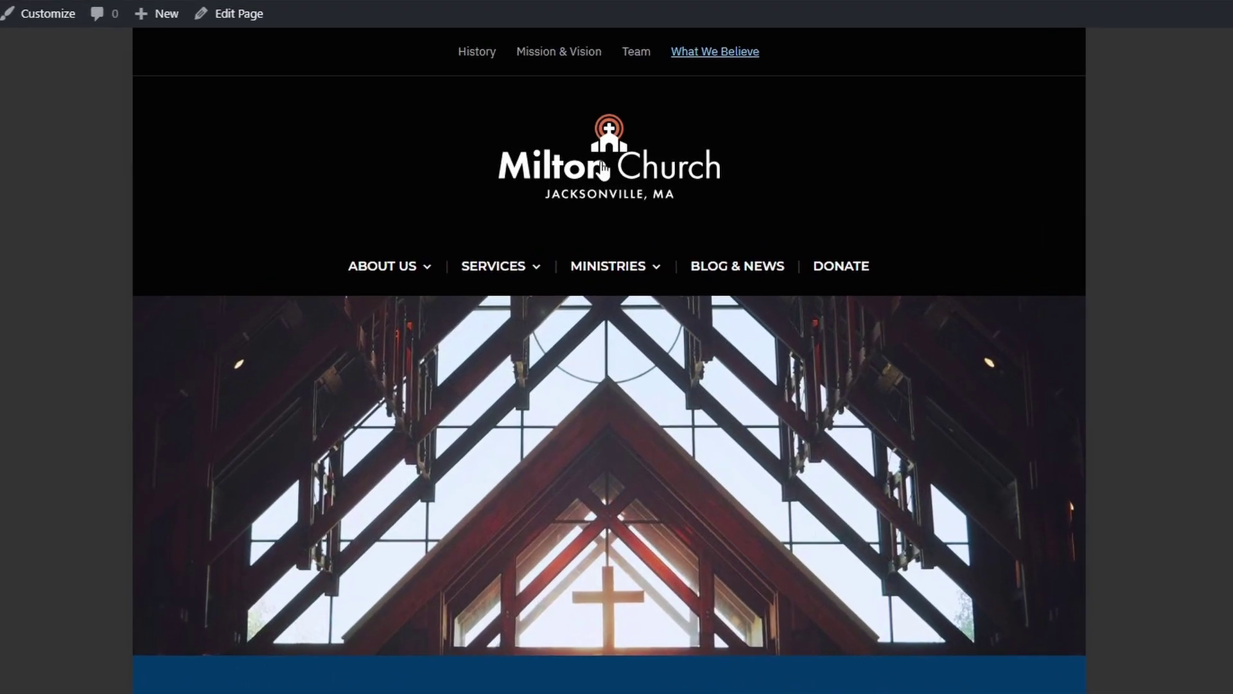
{"action": "mouse_move", "coordinate": [563, 269]}
{"action": "scroll", "coordinate": [461, 124], "scroll_direction": "down", "scroll_amount": 3}
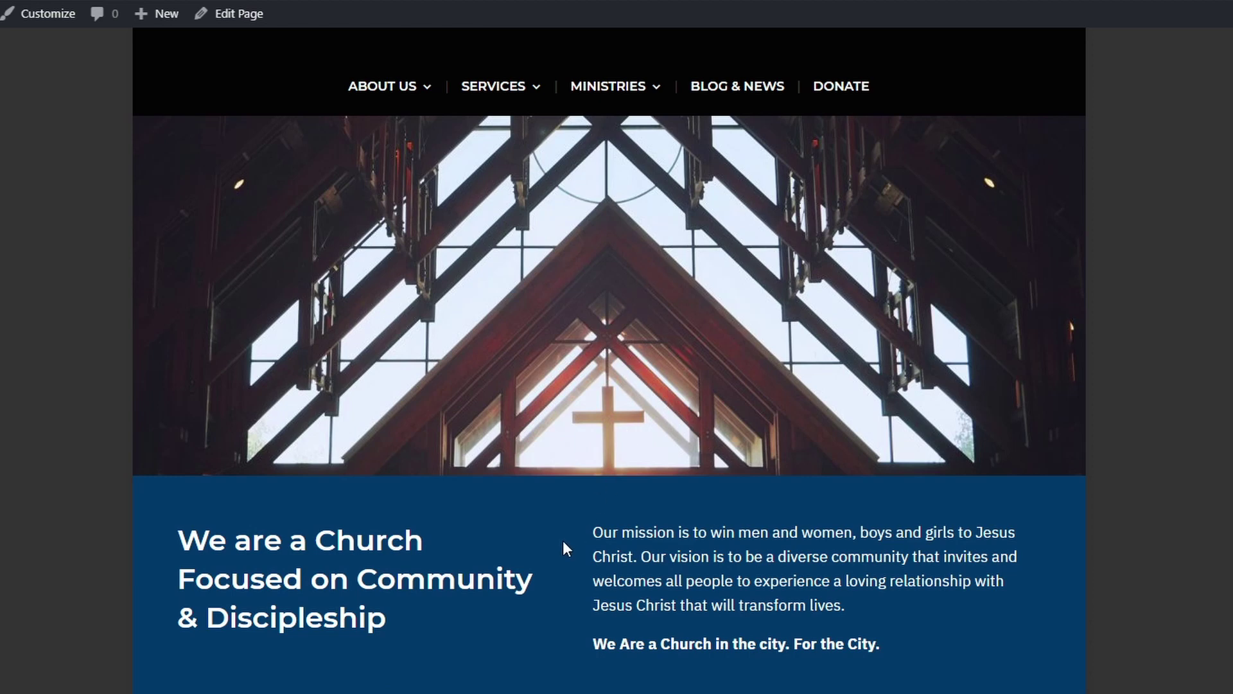
{"action": "scroll", "coordinate": [579, 540], "scroll_direction": "down", "scroll_amount": 9}
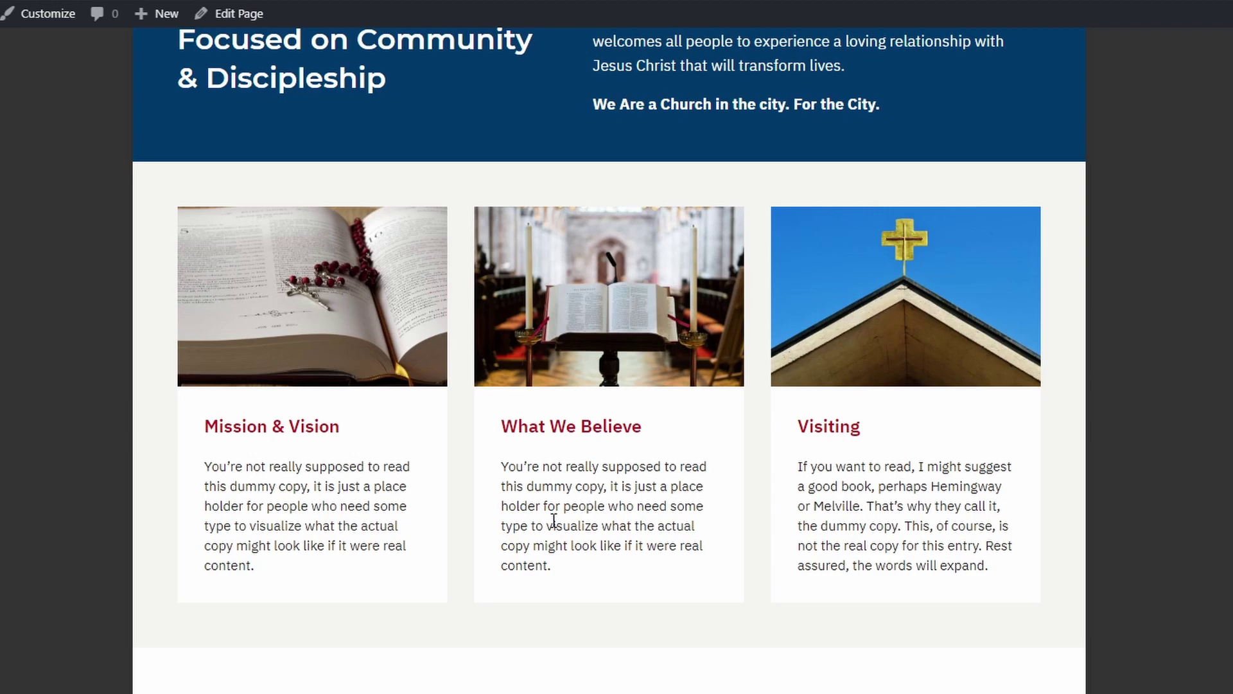
{"action": "scroll", "coordinate": [558, 519], "scroll_direction": "down", "scroll_amount": 9}
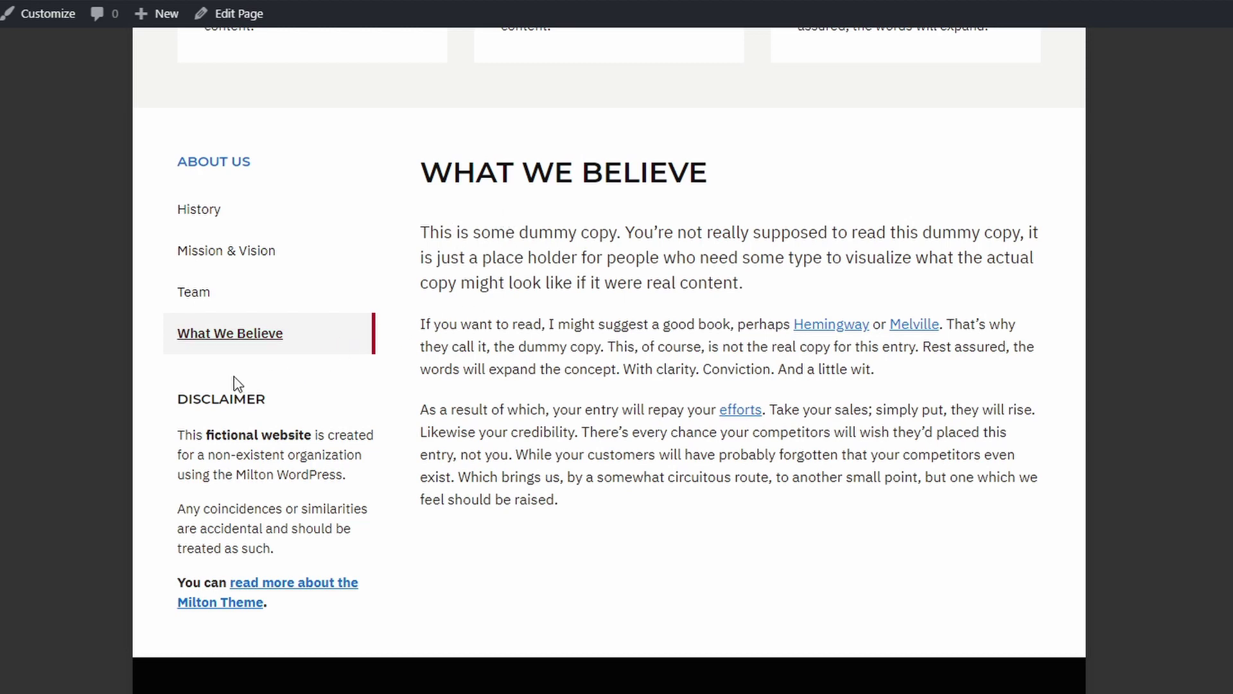
{"action": "scroll", "coordinate": [412, 398], "scroll_direction": "down", "scroll_amount": 6}
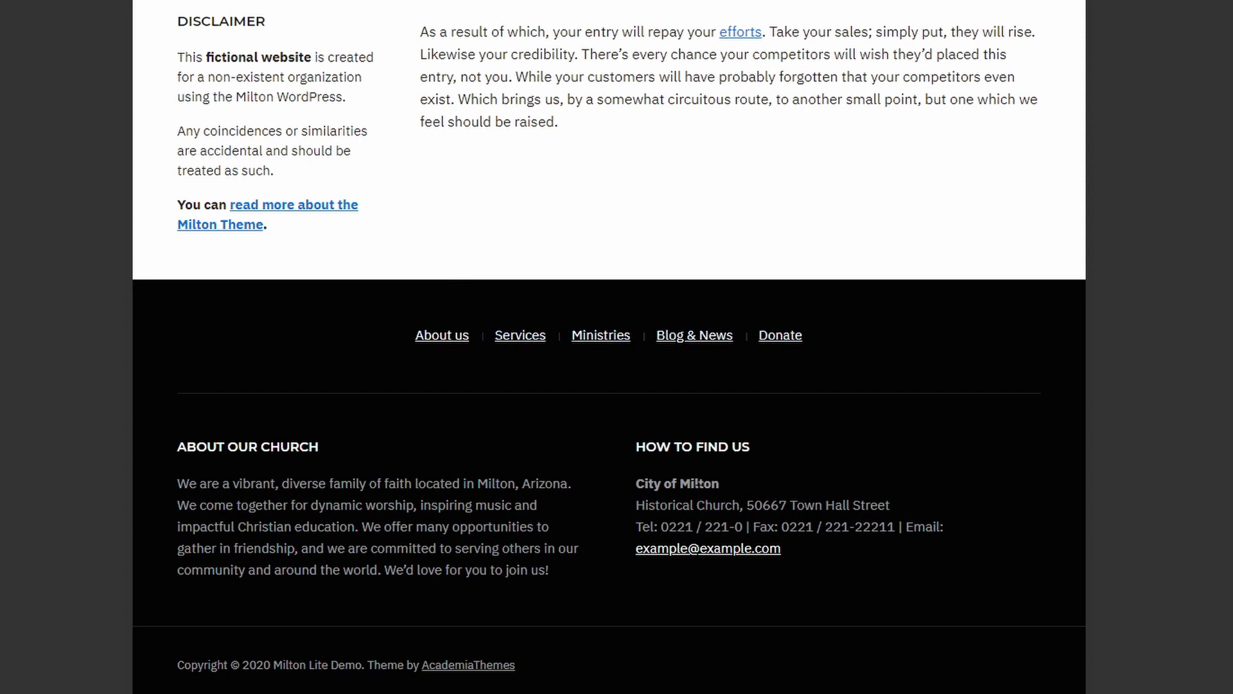
{"action": "scroll", "coordinate": [582, 444], "scroll_direction": "up", "scroll_amount": 10}
Step: Review the admin dashboard and the list of all demo posts
{"action": "mouse_move", "coordinate": [176, 13]}
{"action": "left_click", "coordinate": [168, 48]}
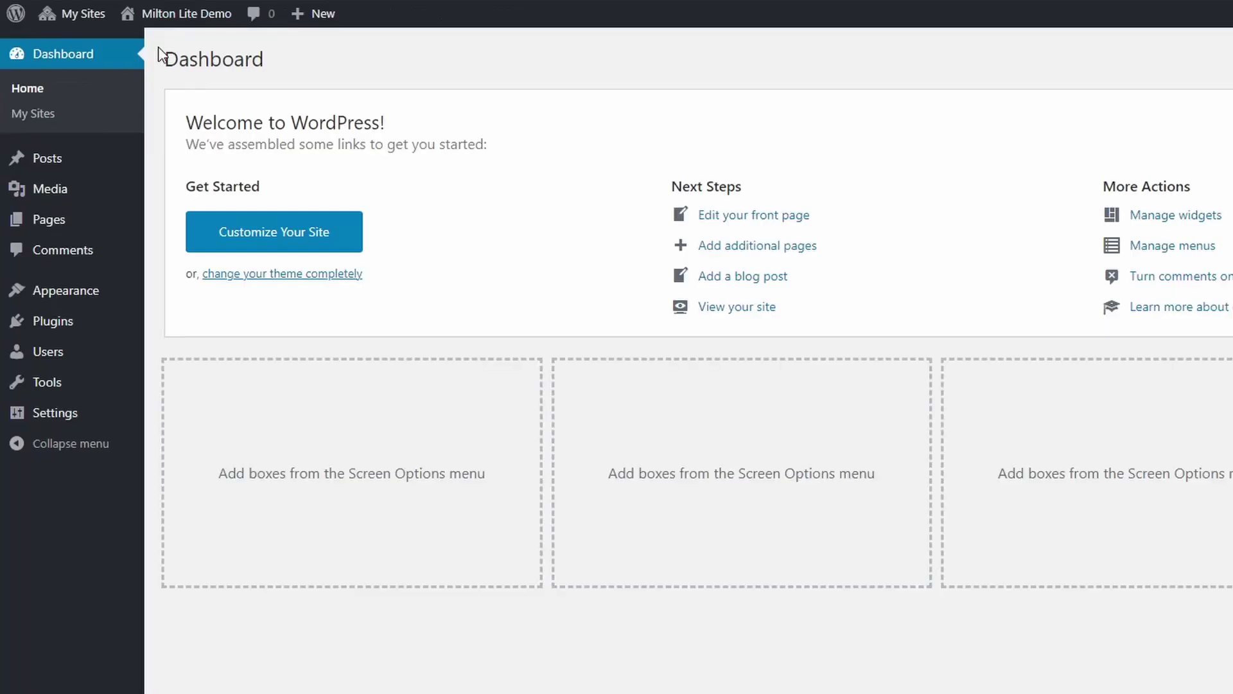
{"action": "left_click", "coordinate": [175, 162]}
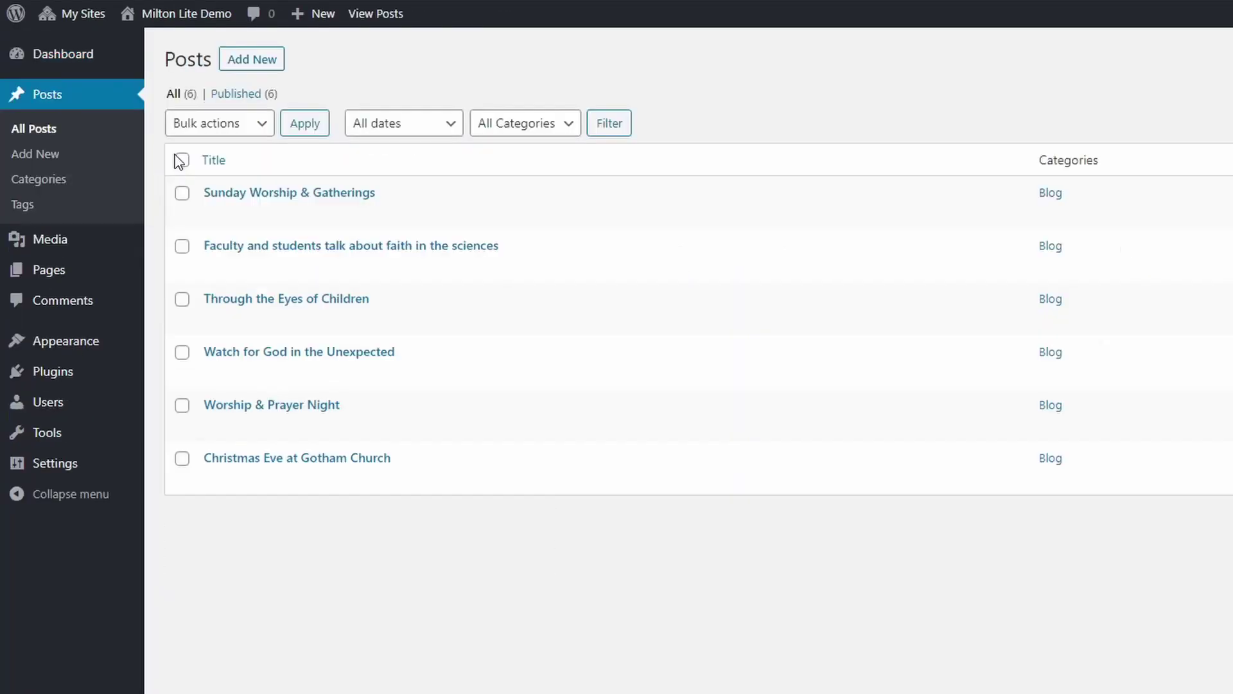
Step: Browse the list of all demo pages, then bring up Settings > Reading
{"action": "mouse_move", "coordinate": [70, 273]}
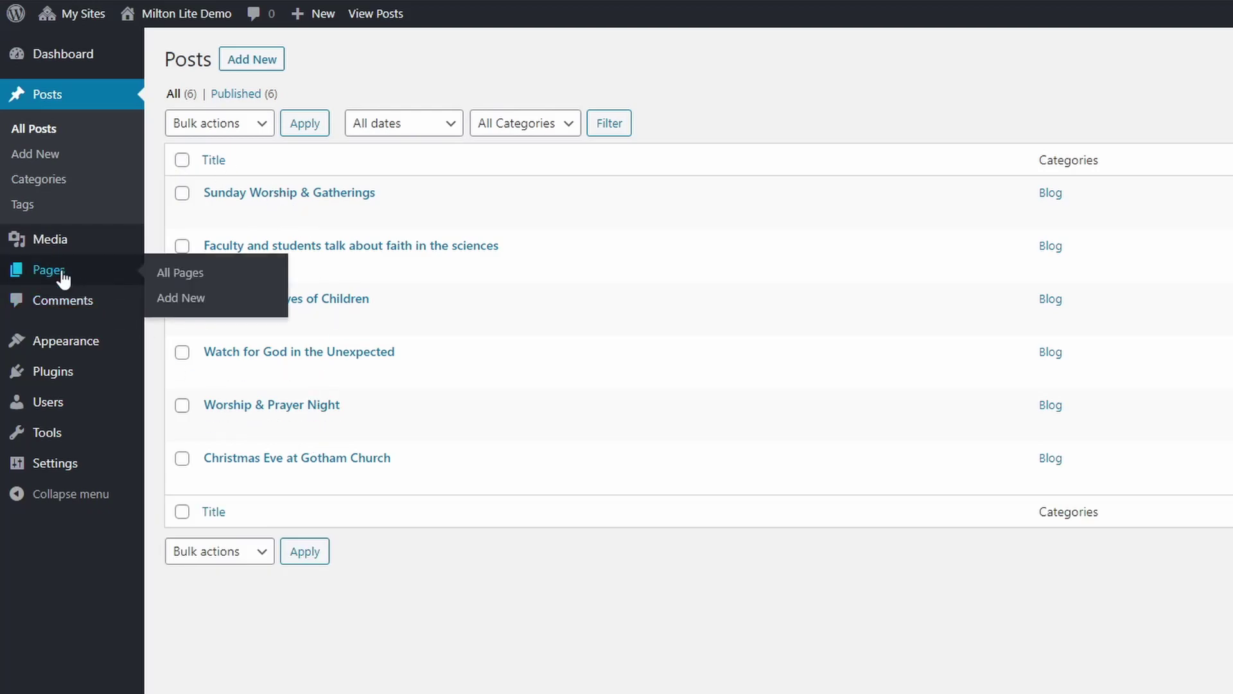
{"action": "left_click", "coordinate": [166, 274]}
{"action": "scroll", "coordinate": [154, 276], "scroll_direction": "down", "scroll_amount": 10}
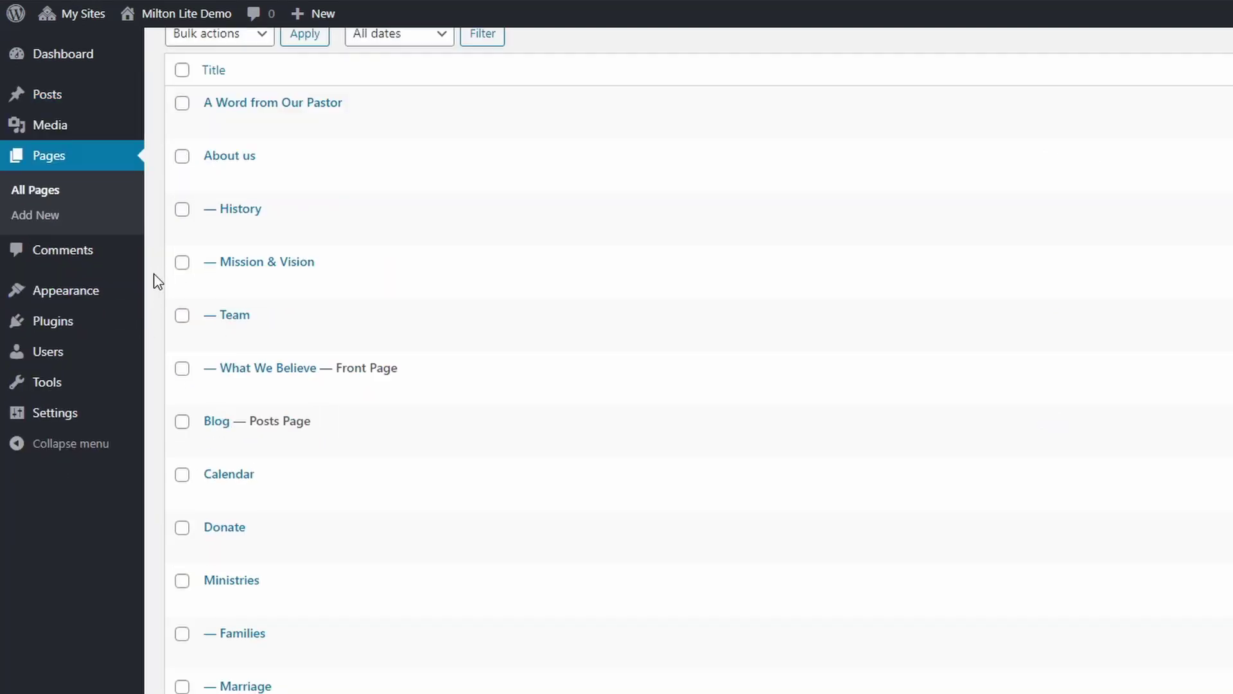
{"action": "scroll", "coordinate": [155, 279], "scroll_direction": "up", "scroll_amount": 10}
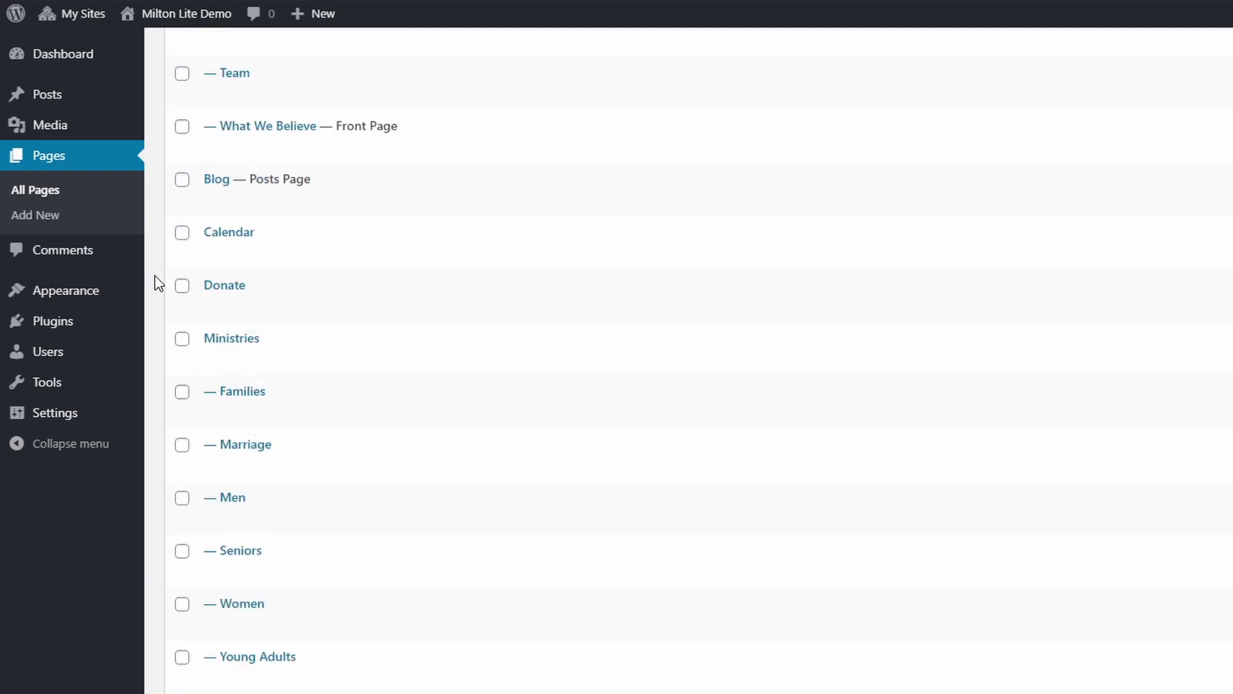
{"action": "mouse_move", "coordinate": [102, 421]}
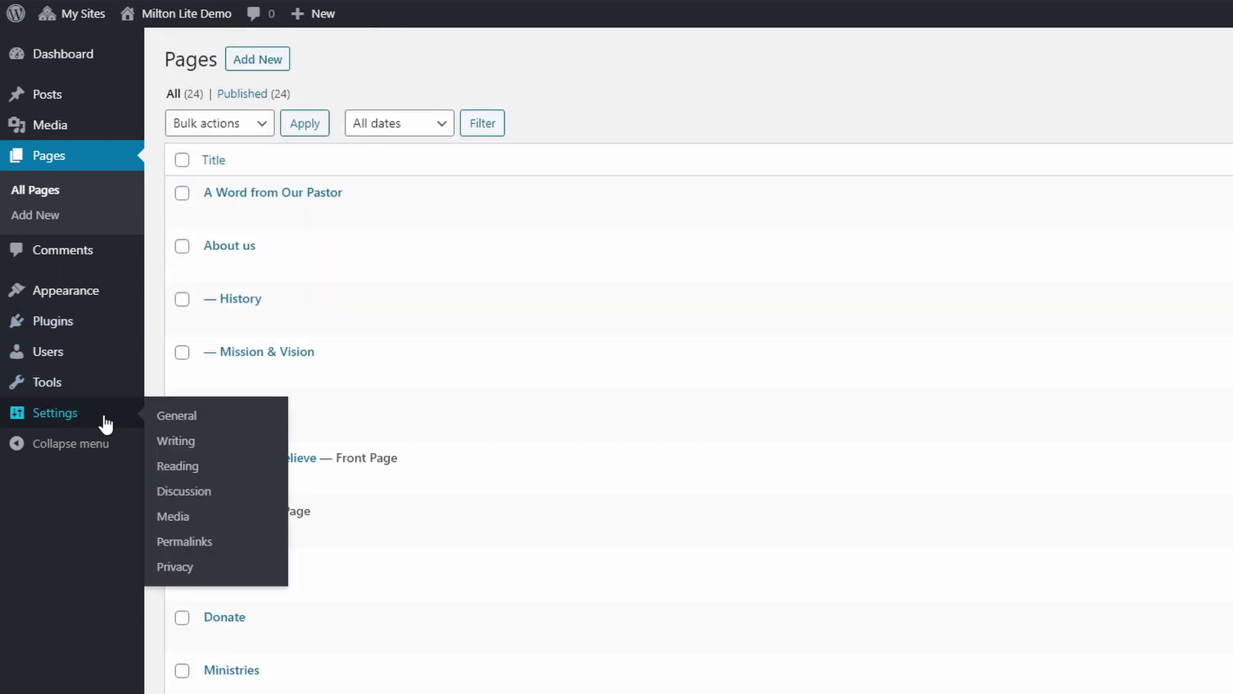
{"action": "left_click", "coordinate": [189, 473]}
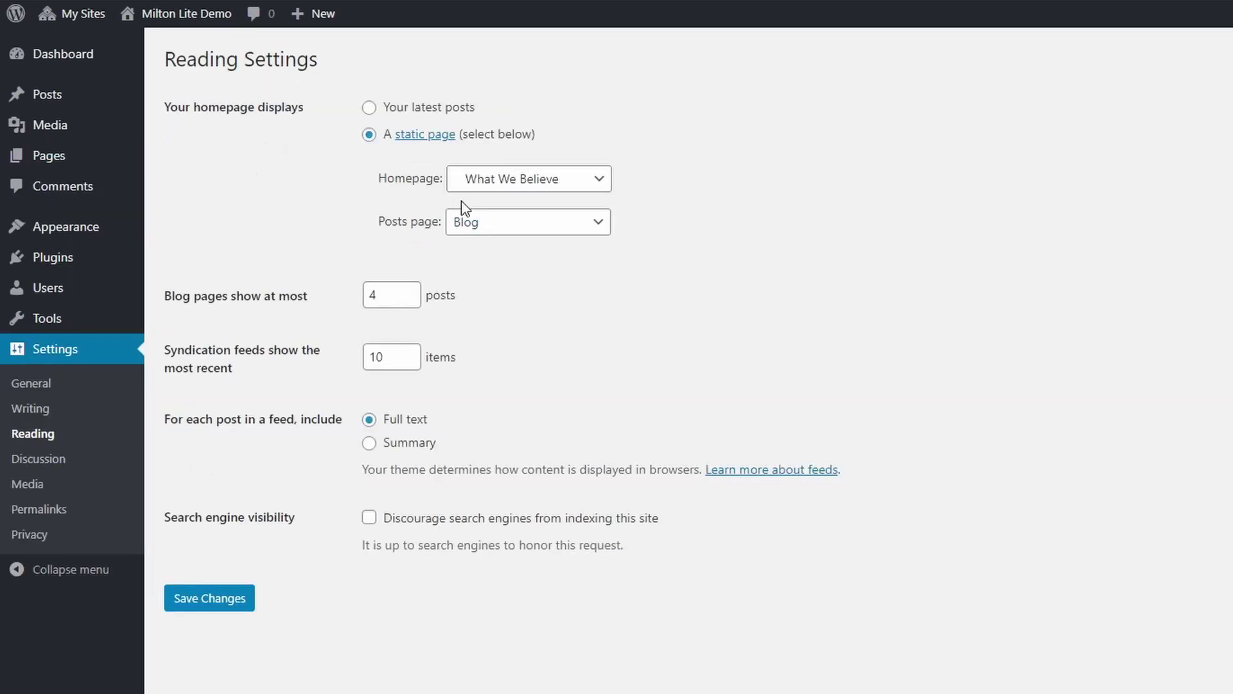
Step: Set the homepage to show latest posts, save, and check the front end
{"action": "left_click", "coordinate": [406, 110]}
{"action": "left_click", "coordinate": [220, 609]}
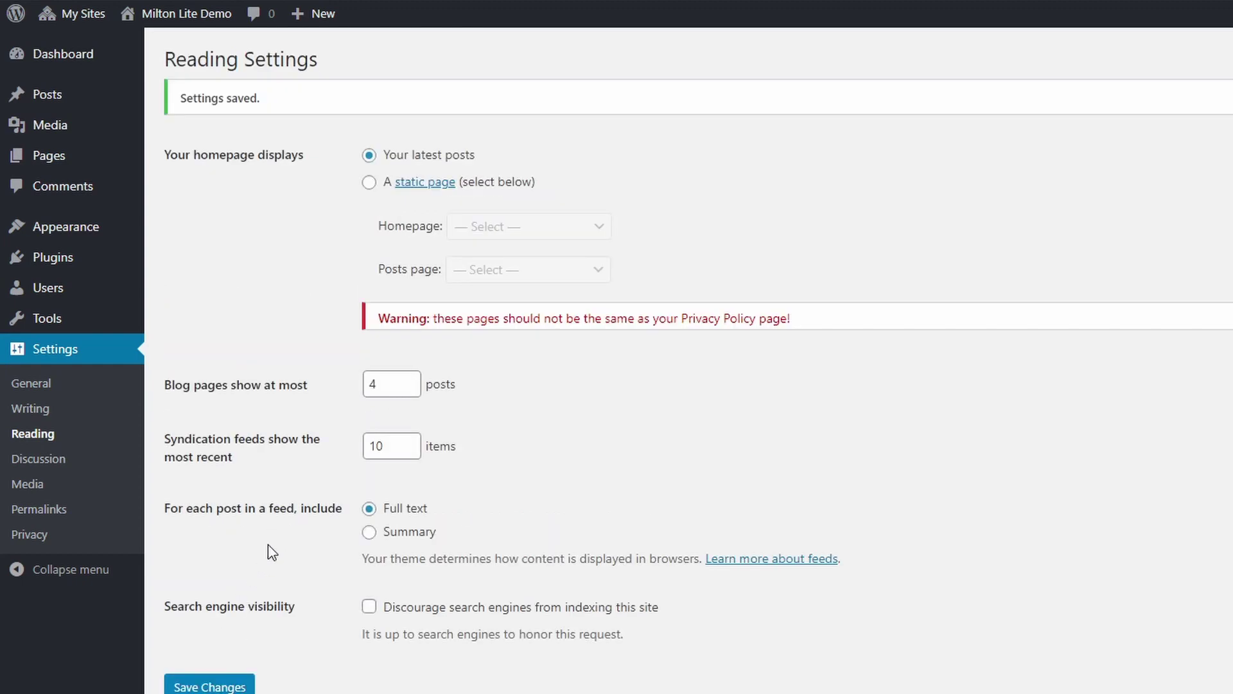
{"action": "left_click", "coordinate": [150, 19]}
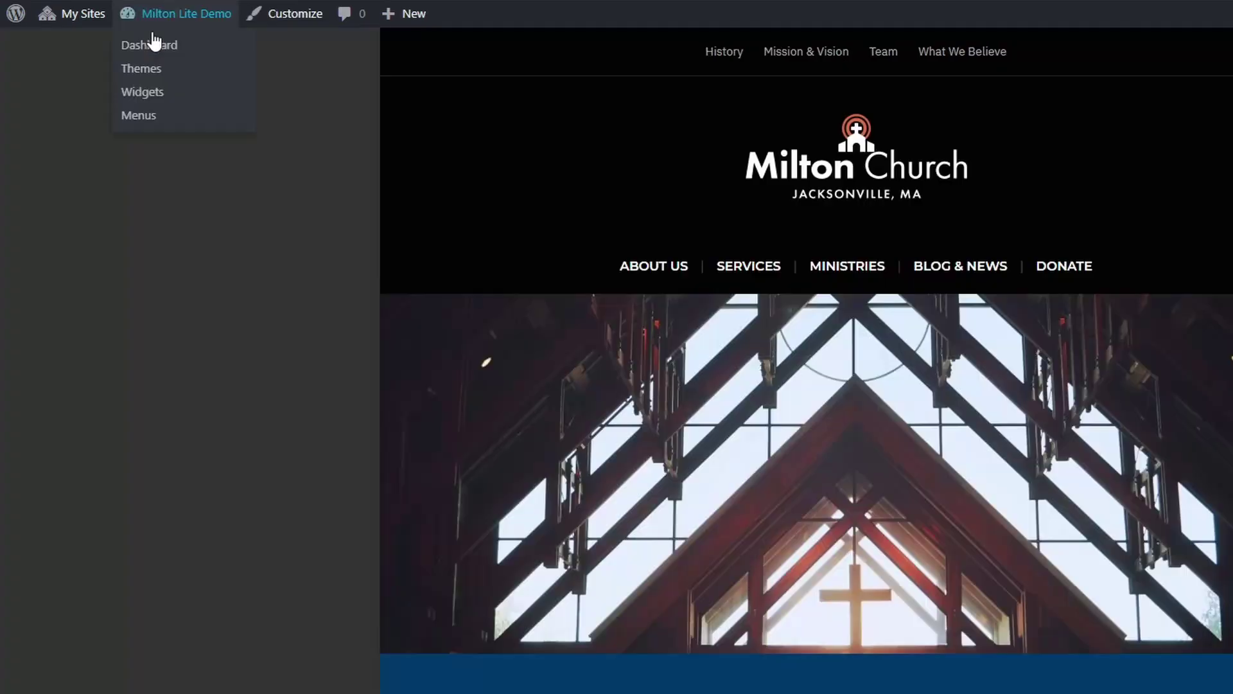
{"action": "scroll", "coordinate": [285, 414], "scroll_direction": "down", "scroll_amount": 10}
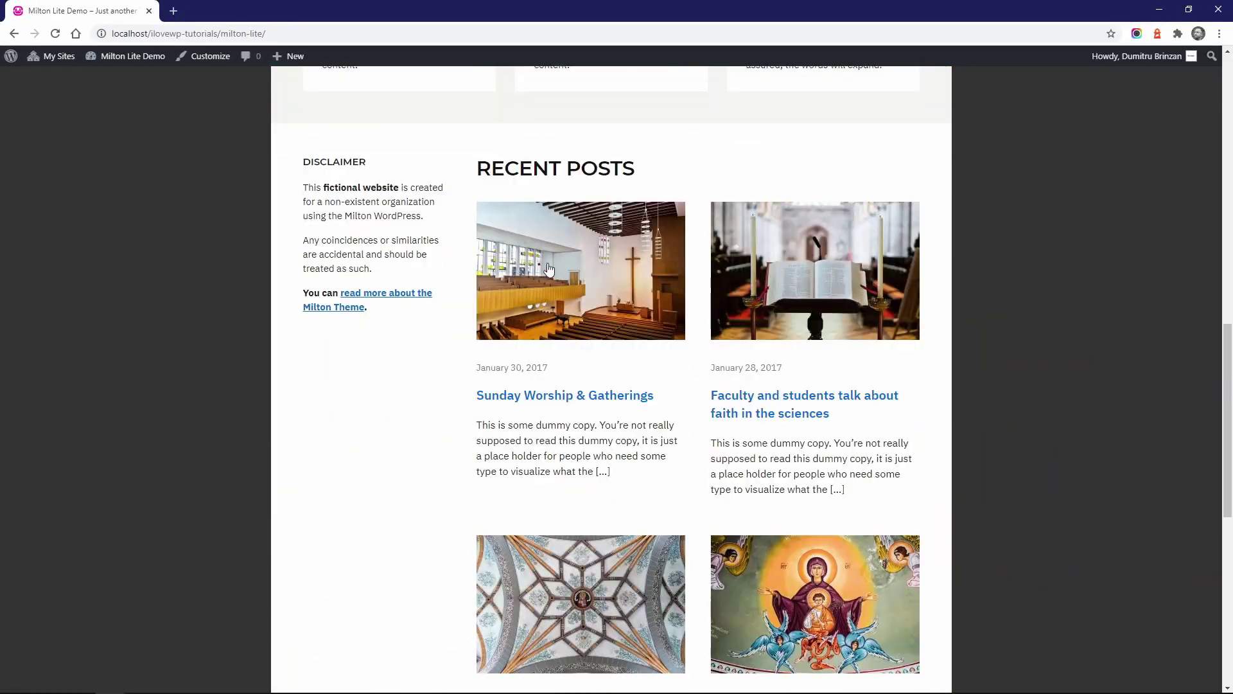
{"action": "scroll", "coordinate": [556, 278], "scroll_direction": "down", "scroll_amount": 8}
{"action": "scroll", "coordinate": [553, 388], "scroll_direction": "up", "scroll_amount": 8}
{"action": "scroll", "coordinate": [538, 372], "scroll_direction": "up", "scroll_amount": 10}
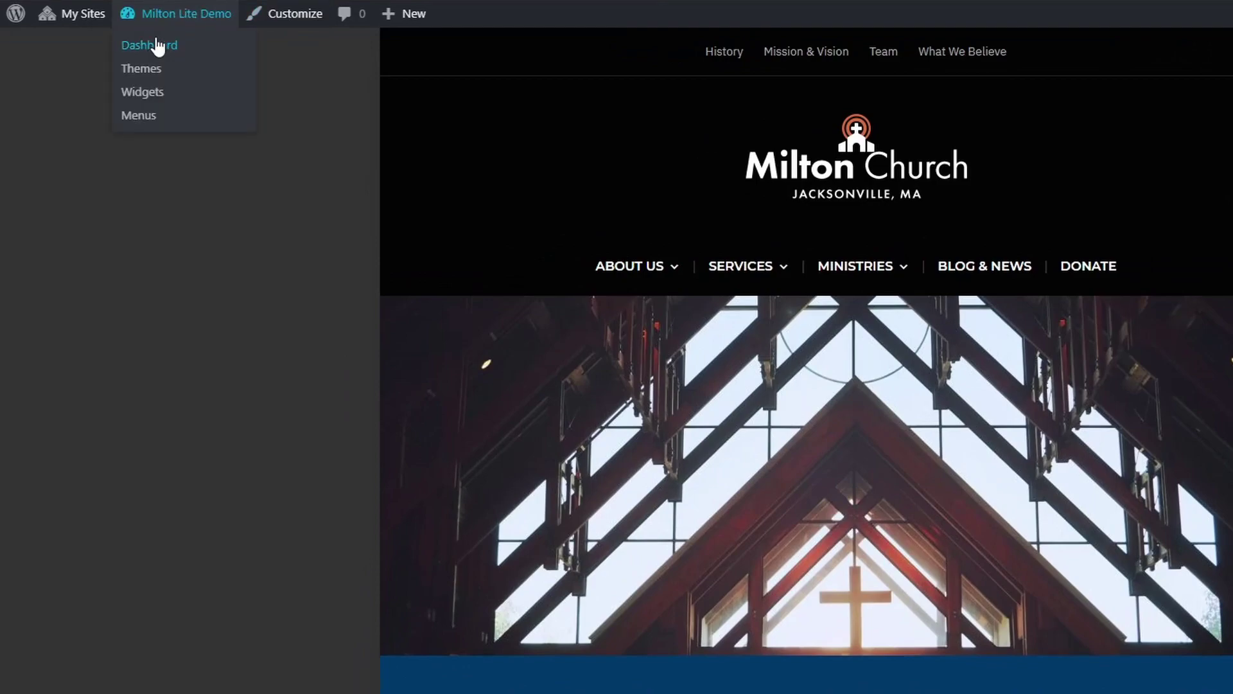
Step: Use a static homepage: What We Believe as Homepage, Blog as Posts page, and save
{"action": "left_click", "coordinate": [154, 45]}
{"action": "mouse_move", "coordinate": [91, 425]}
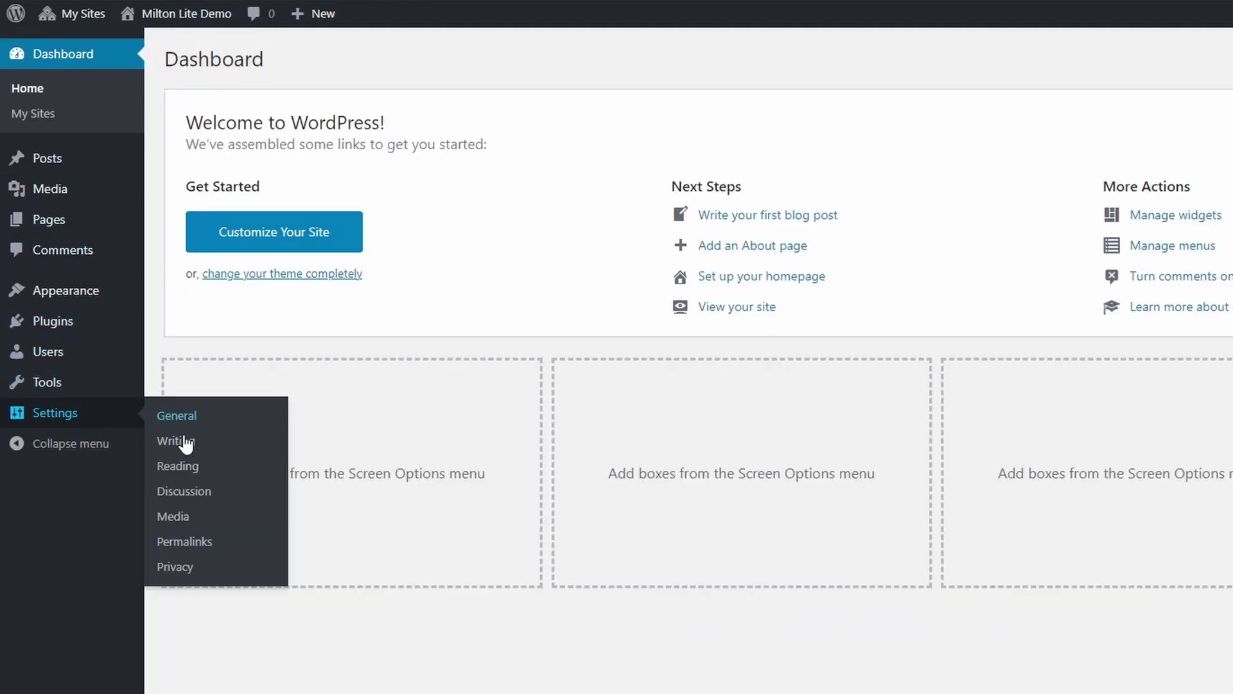
{"action": "left_click", "coordinate": [183, 464]}
{"action": "left_click", "coordinate": [369, 134]}
{"action": "left_click", "coordinate": [521, 186]}
{"action": "left_click", "coordinate": [508, 310]}
{"action": "left_click", "coordinate": [488, 222]}
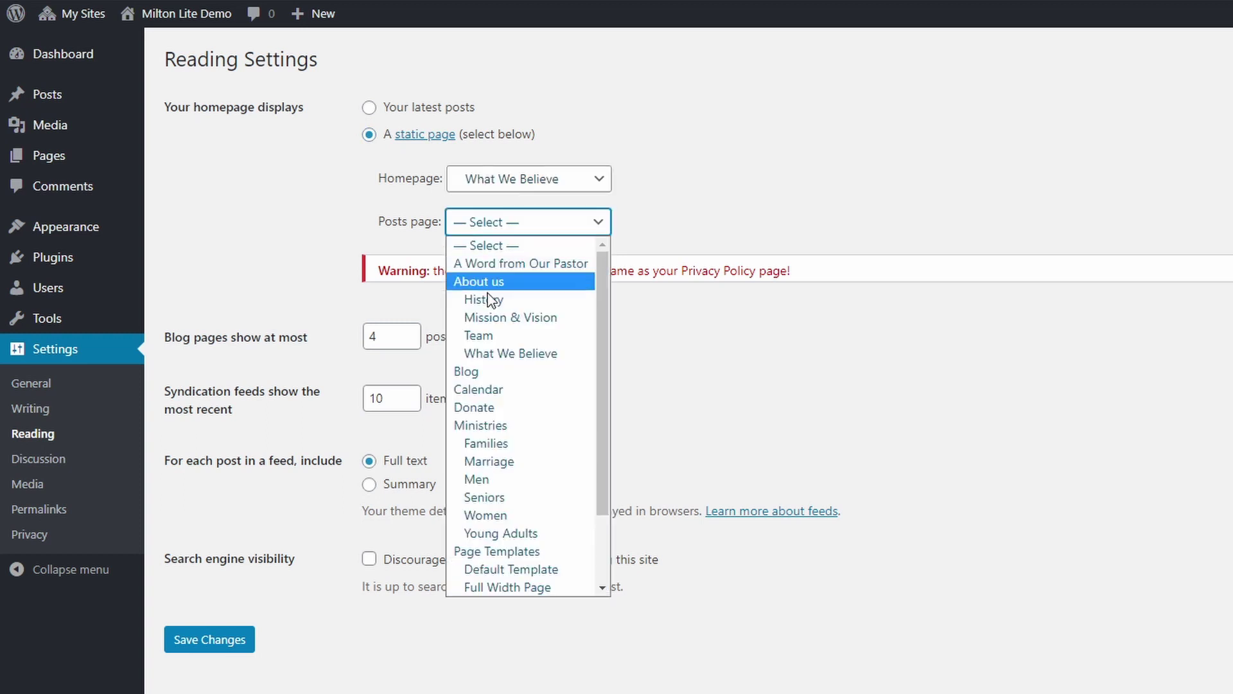
{"action": "left_click", "coordinate": [479, 371]}
{"action": "left_click", "coordinate": [222, 640]}
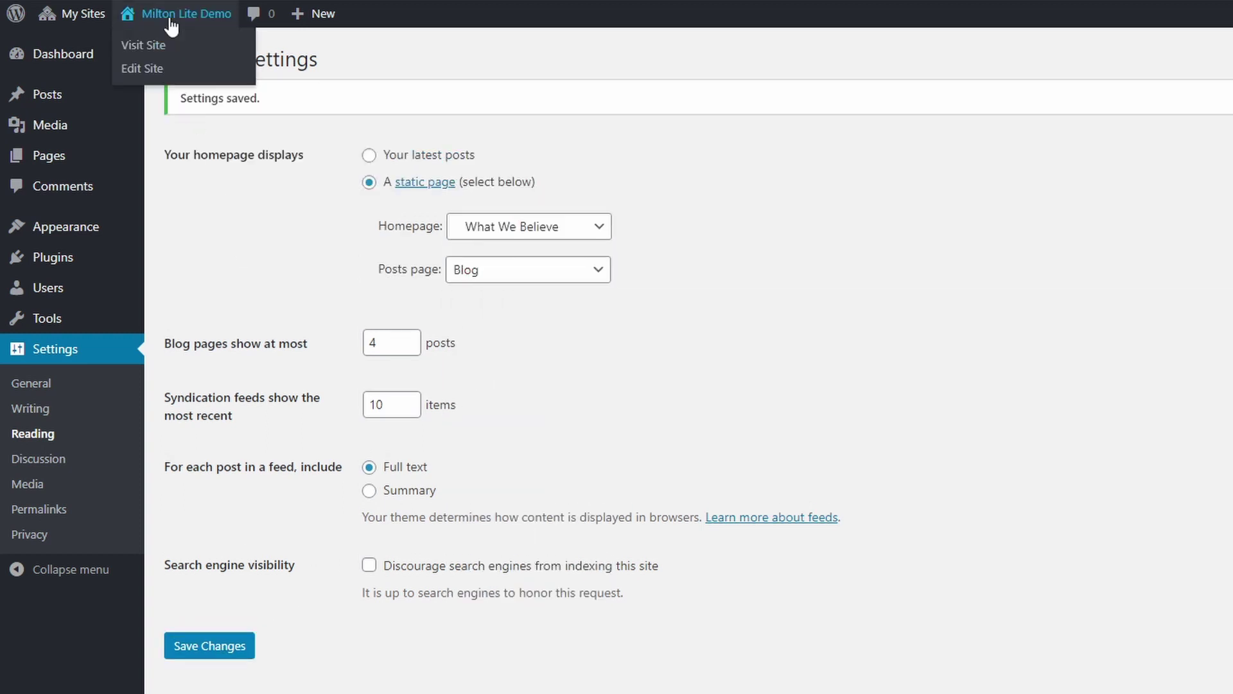
Step: Scroll through the live Milton Church homepage
{"action": "left_click", "coordinate": [171, 26]}
{"action": "scroll", "coordinate": [240, 256], "scroll_direction": "down", "scroll_amount": 10}
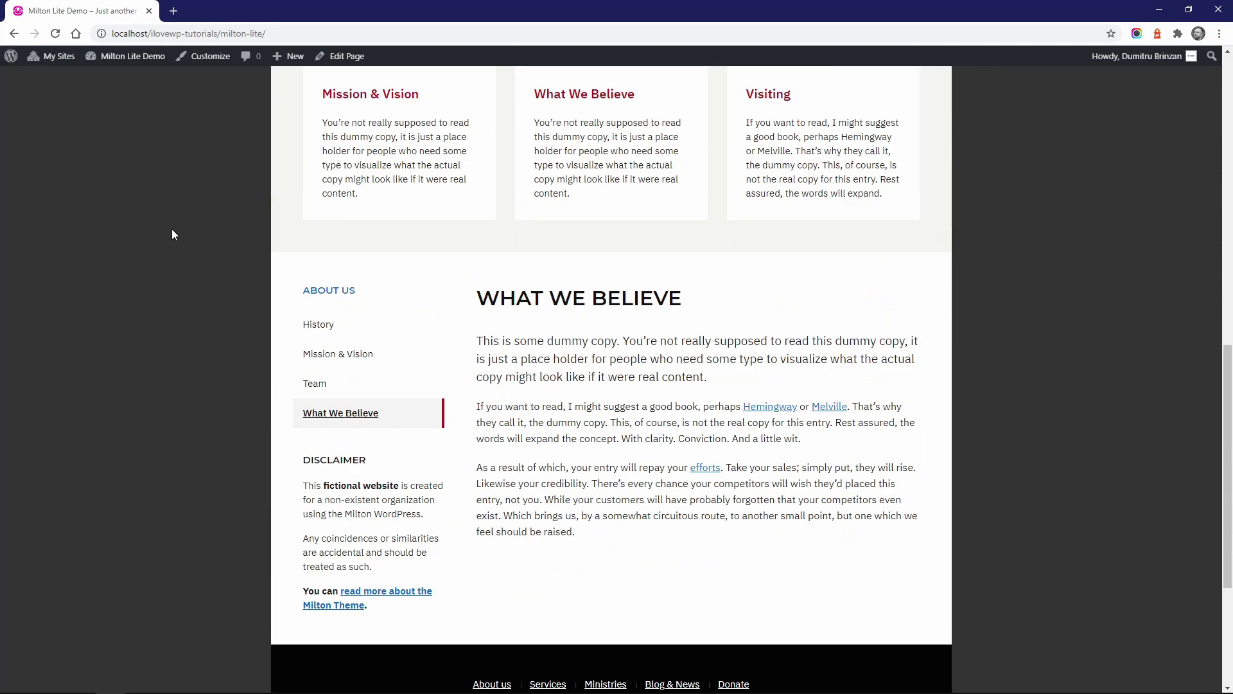
{"action": "scroll", "coordinate": [172, 234], "scroll_direction": "up", "scroll_amount": 10}
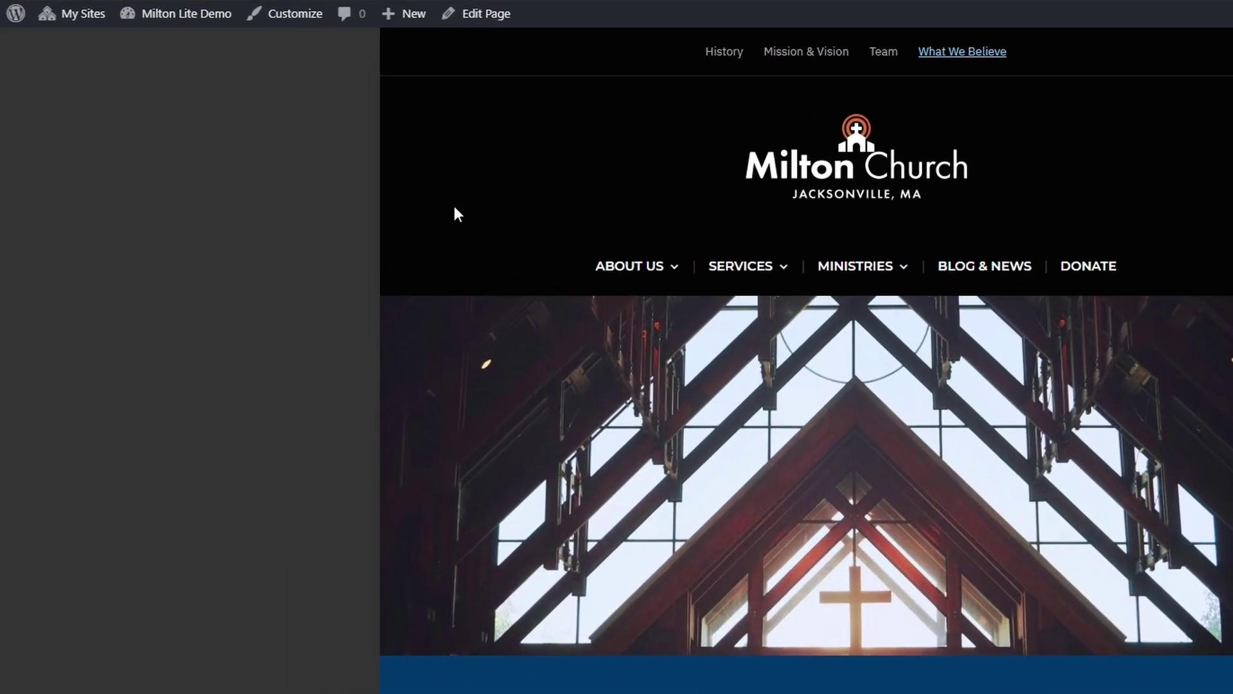
Step: In Site Identity, set the logo-milton-church image as the site logo without cropping
{"action": "left_click", "coordinate": [281, 21]}
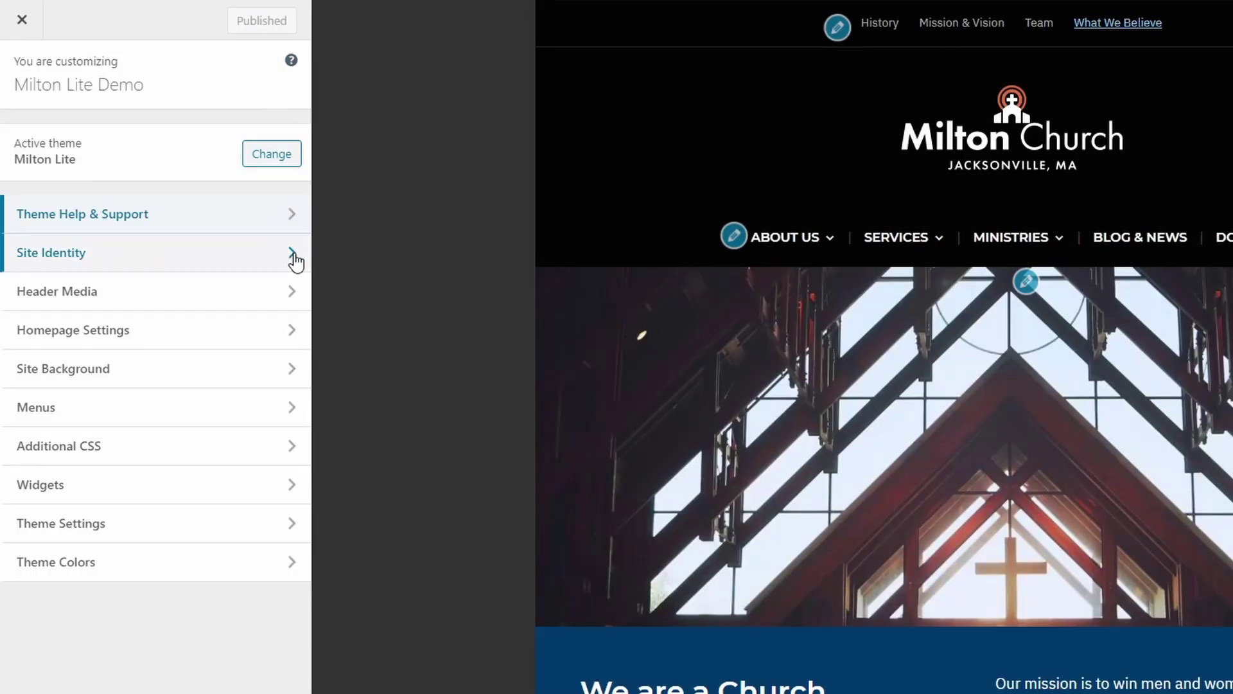
{"action": "left_click", "coordinate": [294, 255]}
{"action": "left_click", "coordinate": [126, 281]}
{"action": "left_click", "coordinate": [232, 236]}
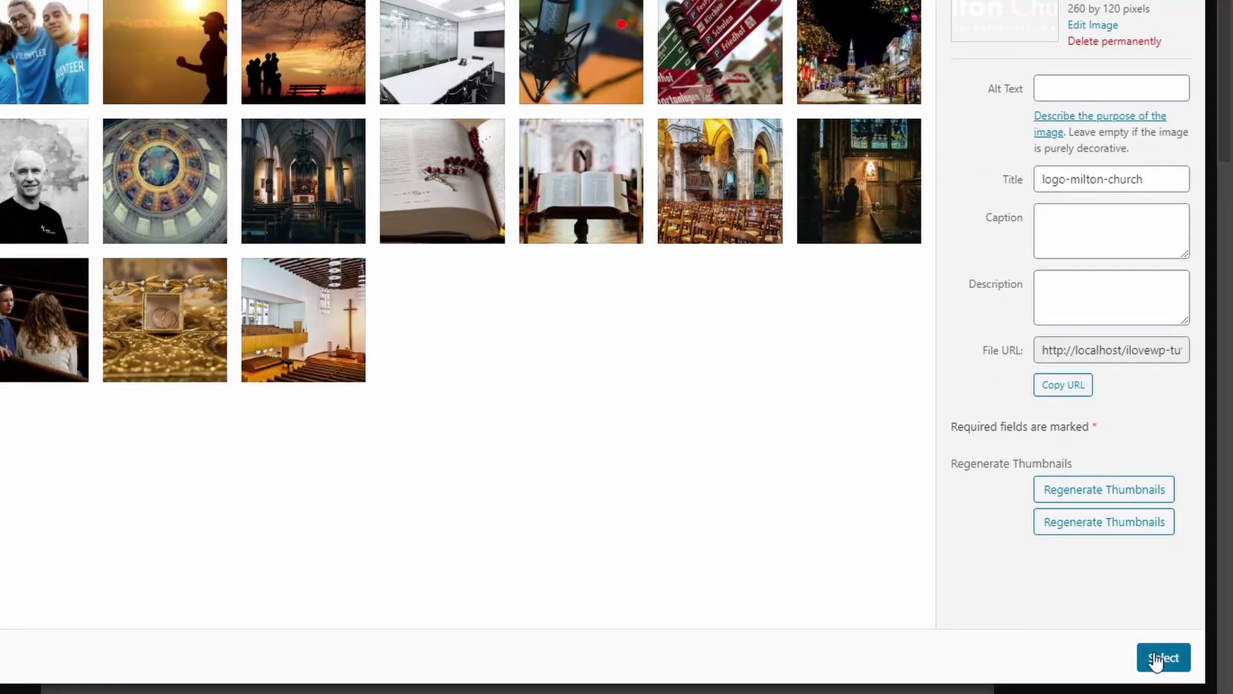
{"action": "left_click", "coordinate": [1153, 658]}
{"action": "left_click", "coordinate": [1055, 656]}
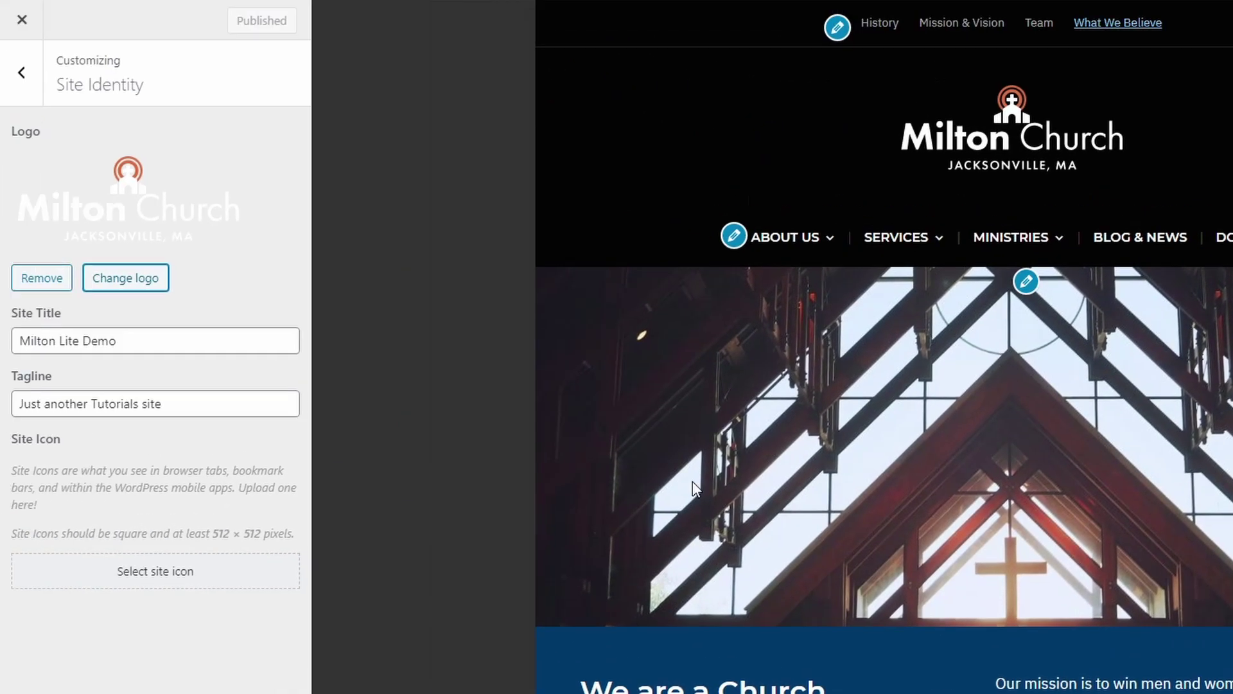
{"action": "left_click", "coordinate": [22, 74]}
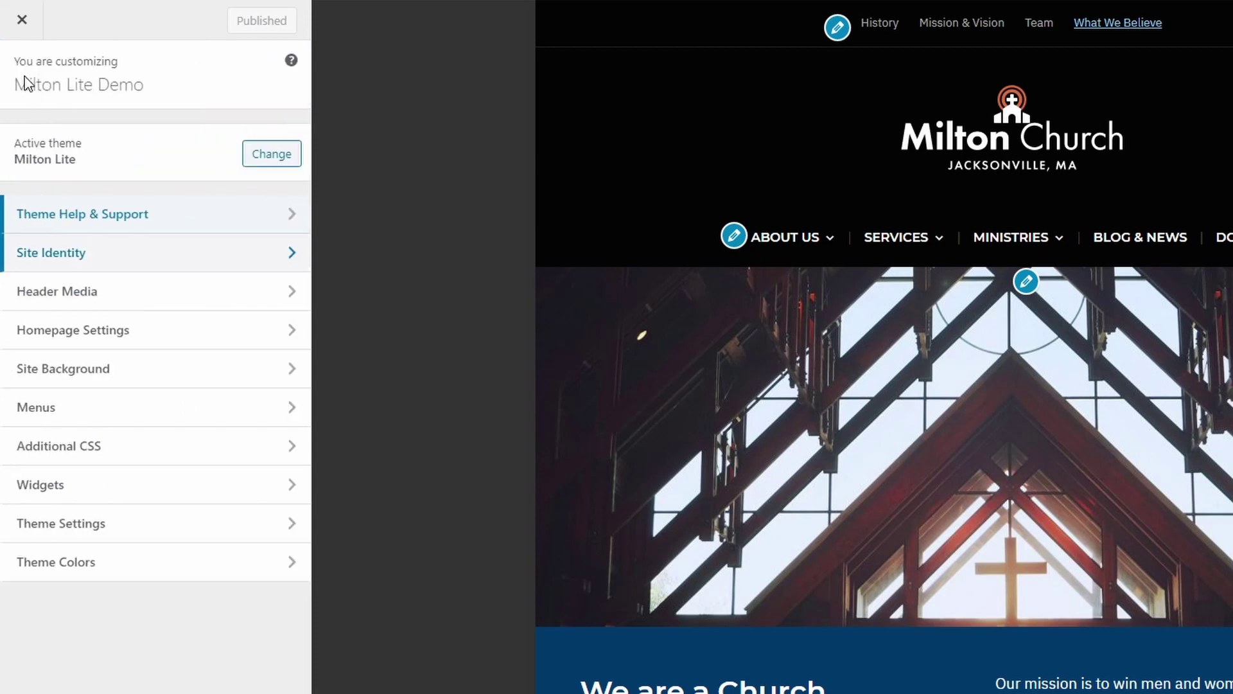
{"action": "left_click", "coordinate": [50, 413]}
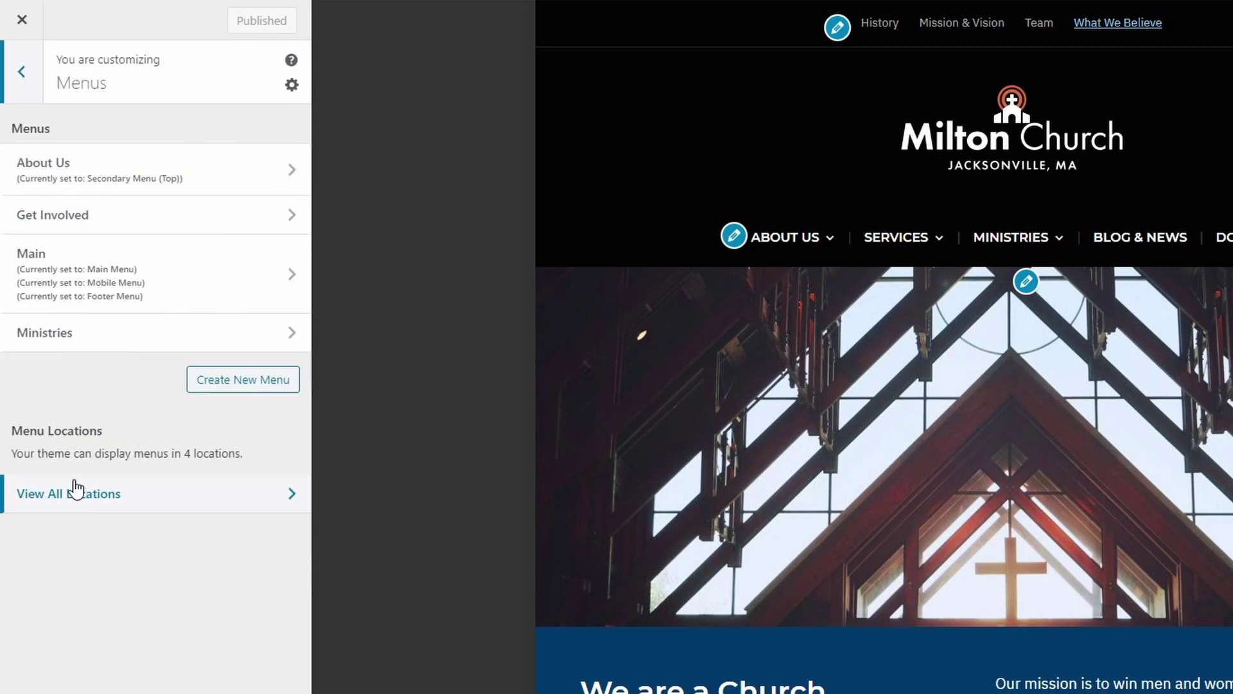
{"action": "left_click", "coordinate": [76, 493]}
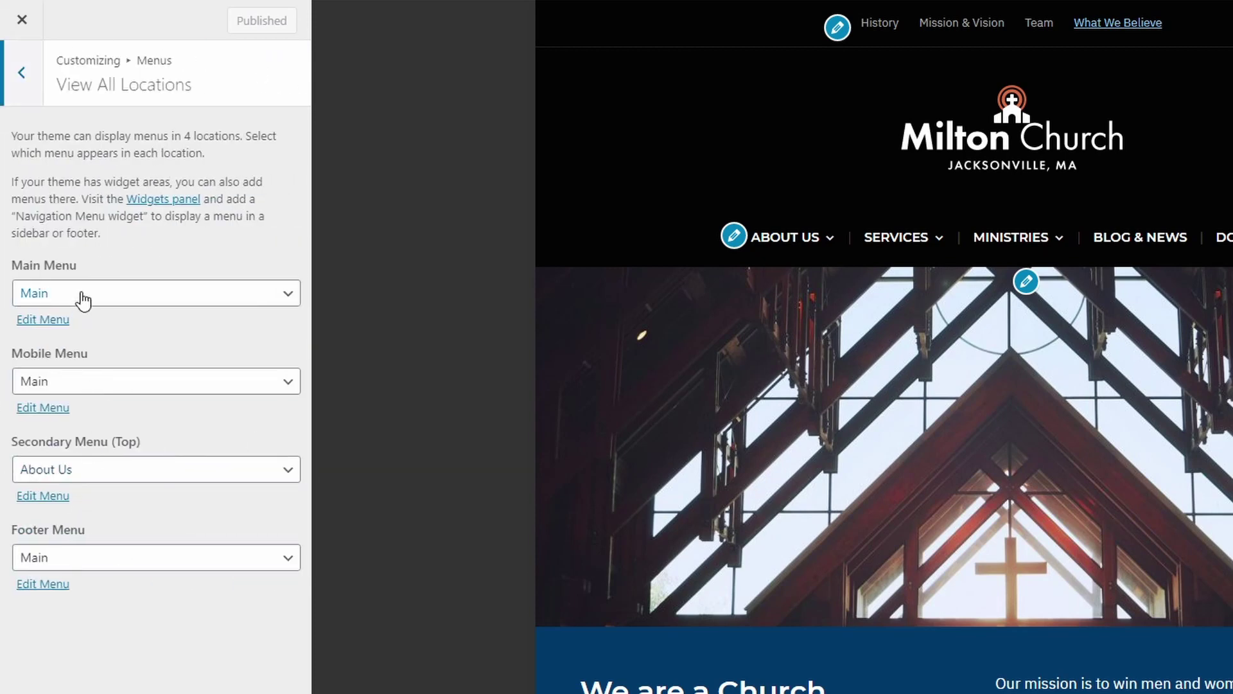
{"action": "left_click", "coordinate": [83, 300]}
{"action": "left_click", "coordinate": [239, 297]}
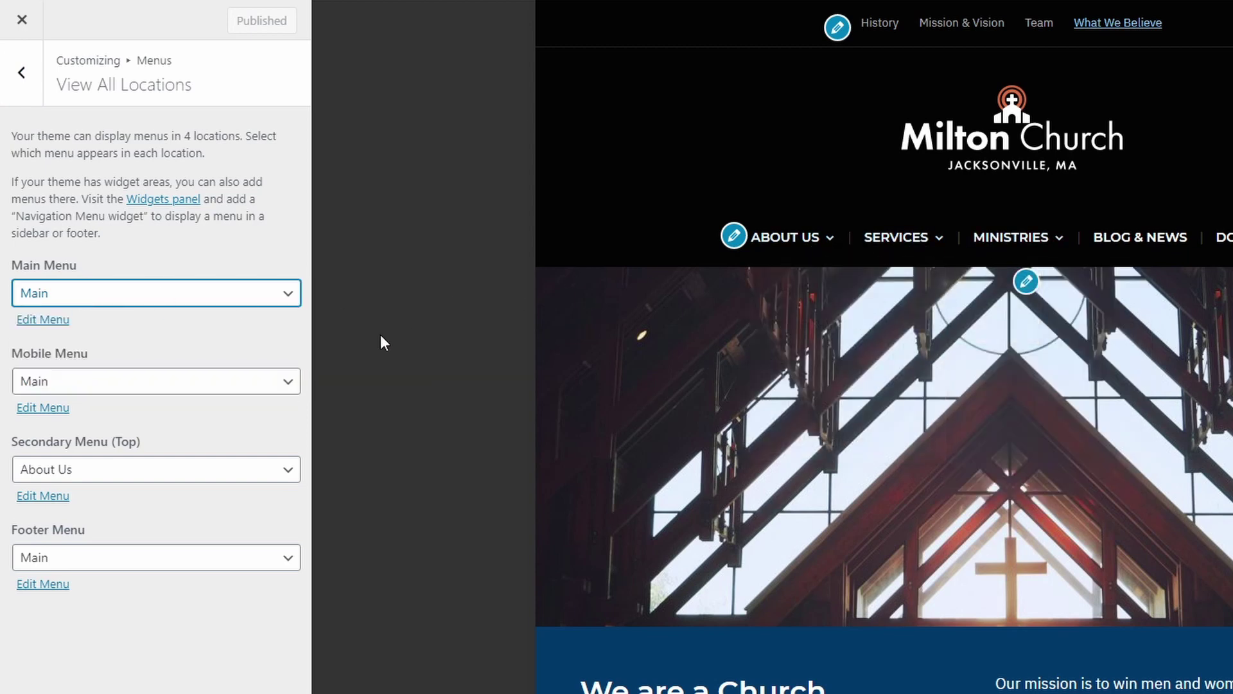
{"action": "left_click", "coordinate": [113, 477]}
{"action": "left_click", "coordinate": [109, 475]}
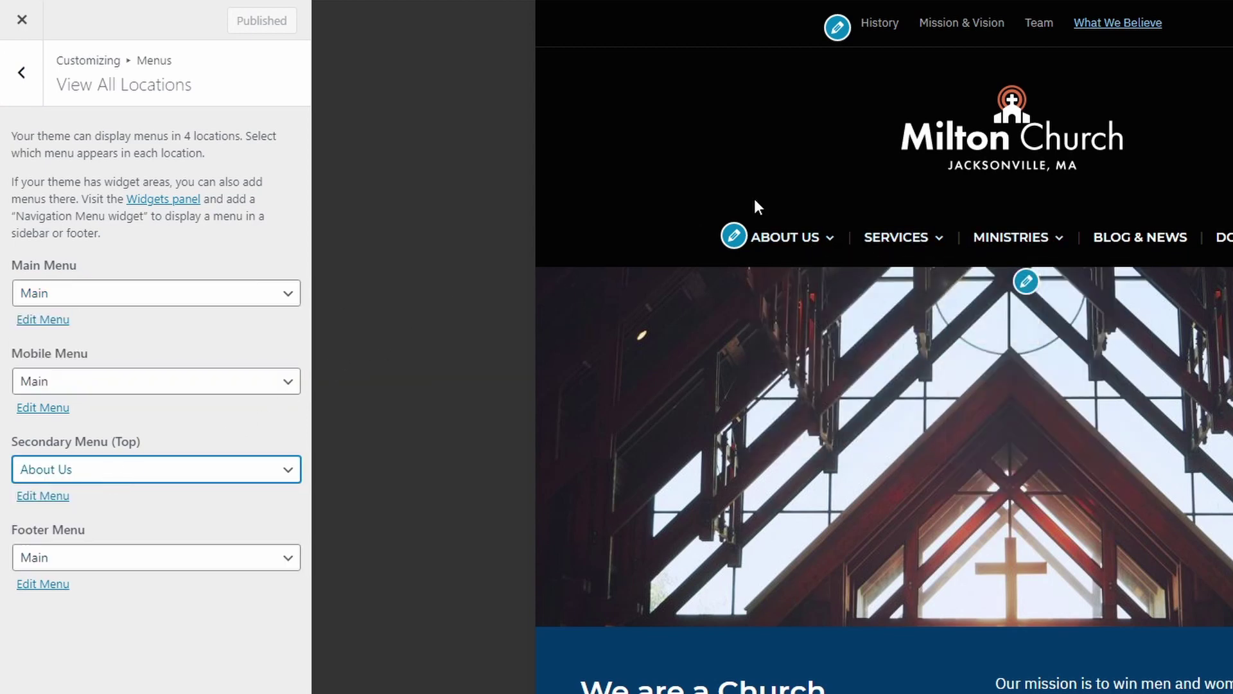
{"action": "left_click", "coordinate": [29, 76]}
{"action": "left_click", "coordinate": [25, 74]}
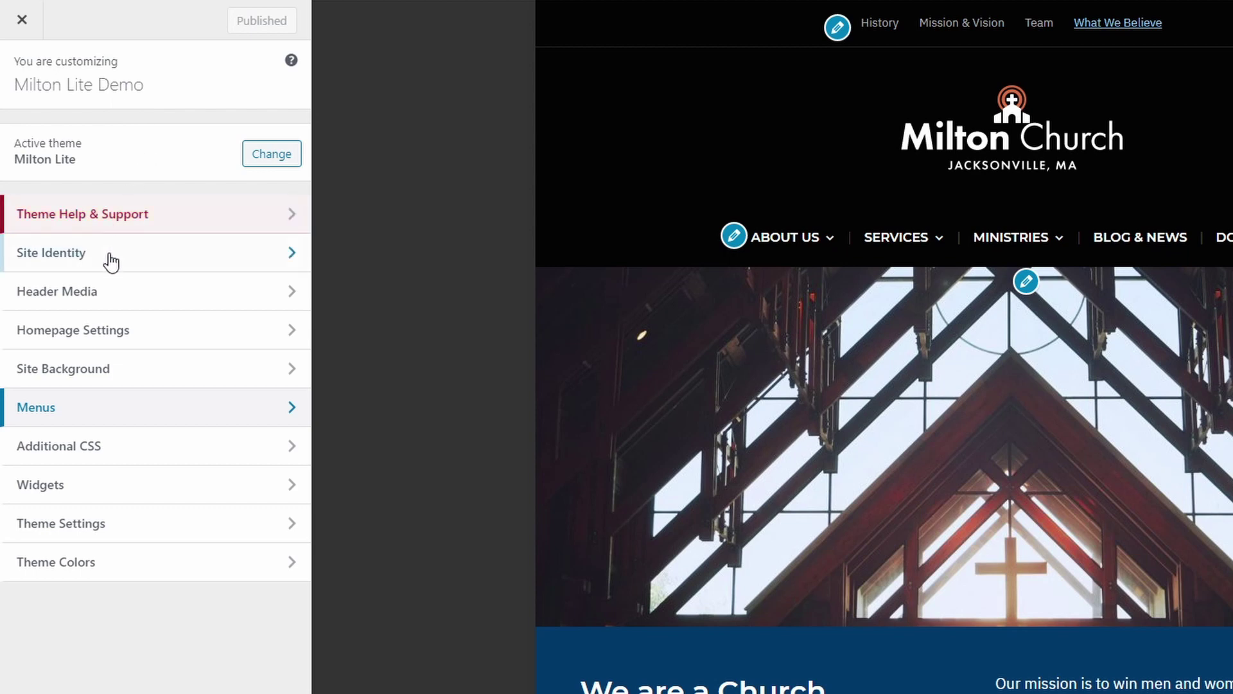
Step: In Header Media, add the open Bible photo, crop it, and publish it as header
{"action": "left_click", "coordinate": [101, 297]}
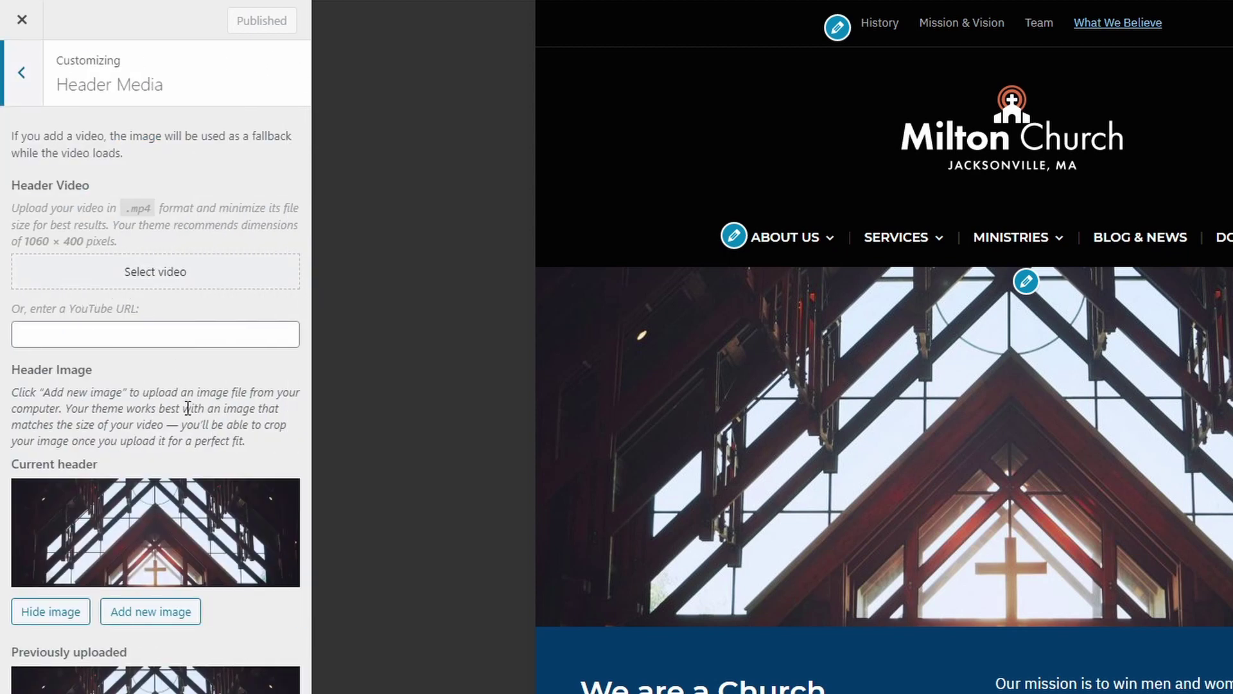
{"action": "left_click", "coordinate": [143, 614]}
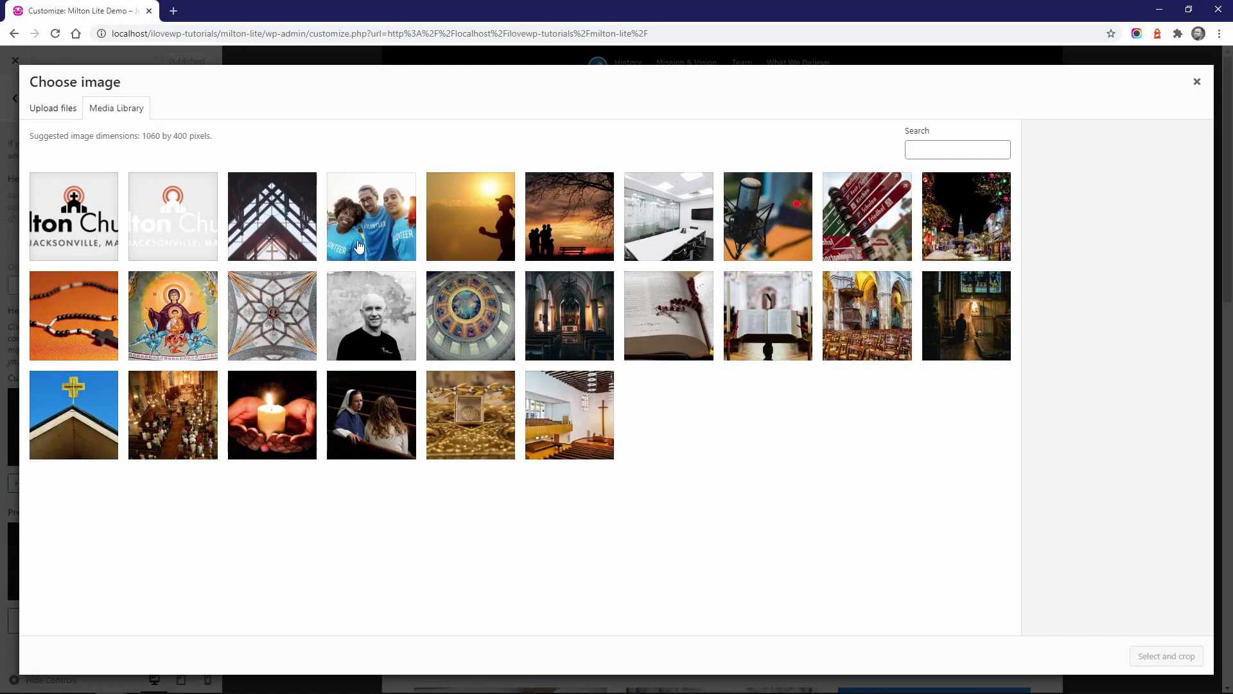
{"action": "left_click", "coordinate": [556, 226]}
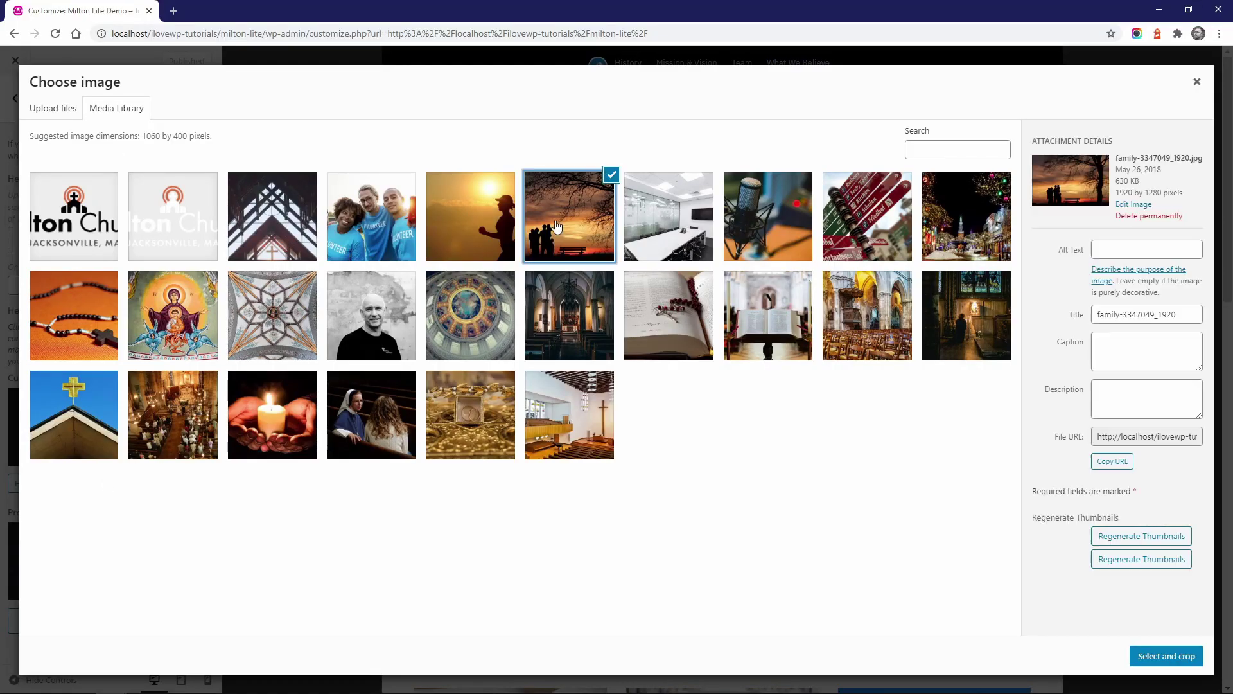
{"action": "left_click", "coordinate": [778, 335]}
{"action": "left_click", "coordinate": [1153, 662]}
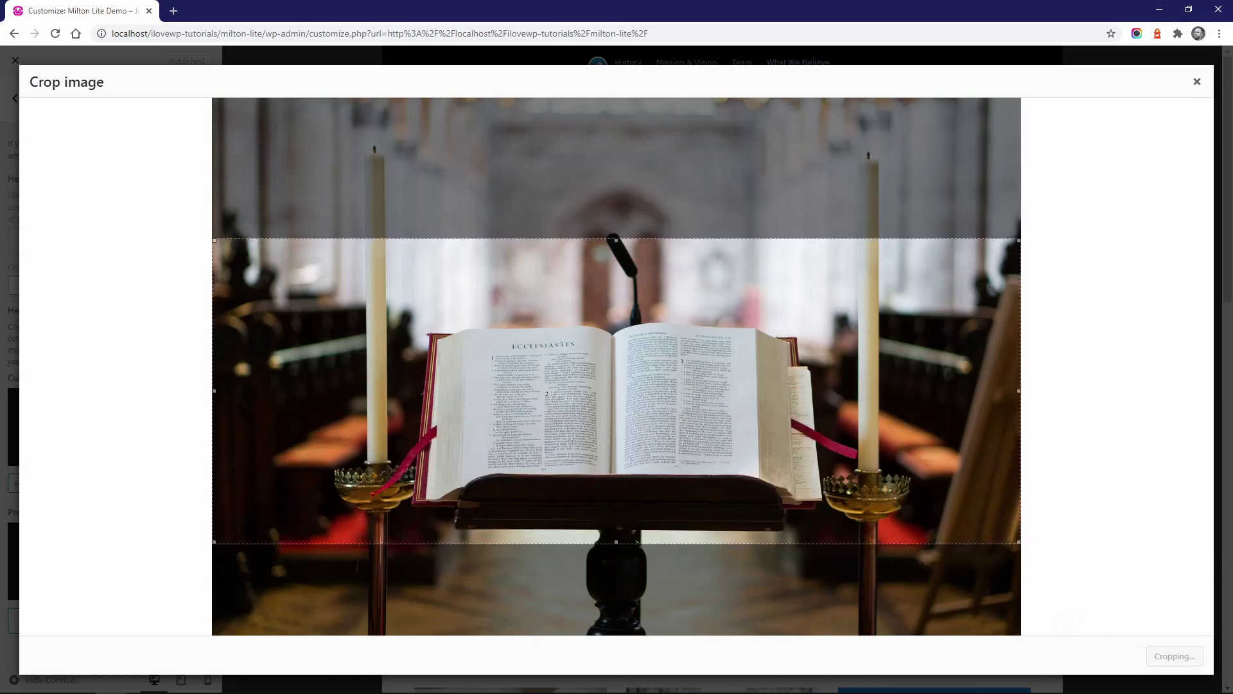
{"action": "left_click", "coordinate": [1173, 655]}
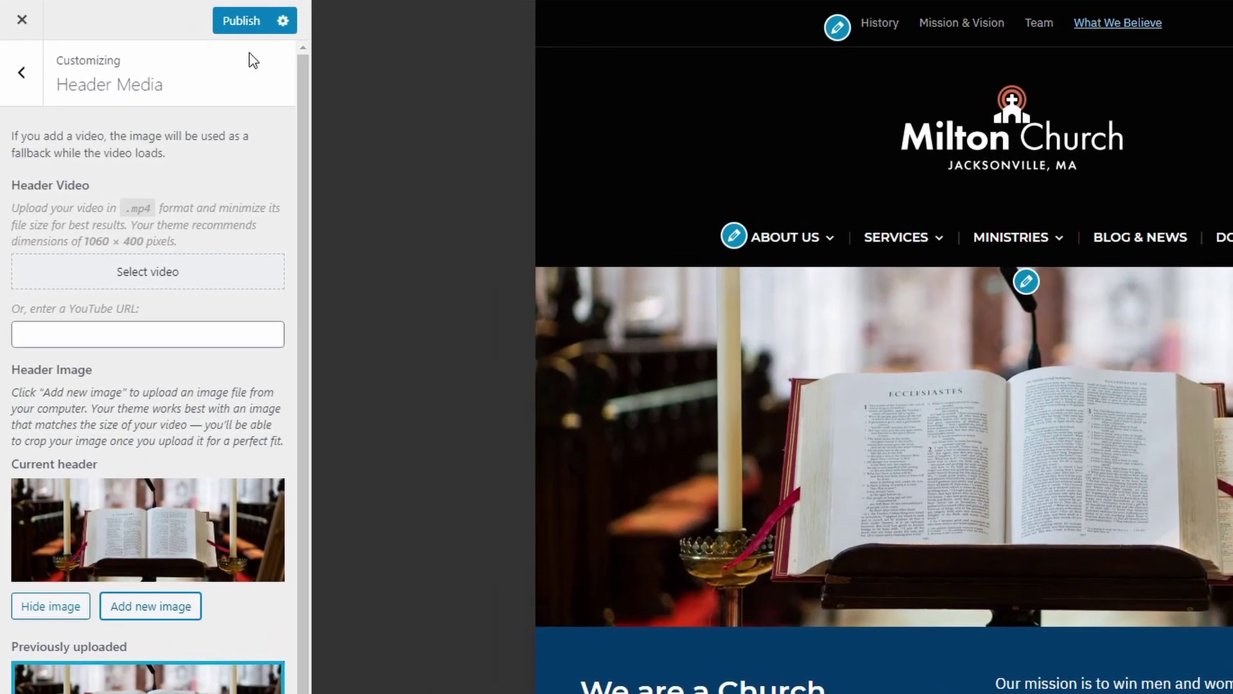
{"action": "left_click", "coordinate": [196, 50]}
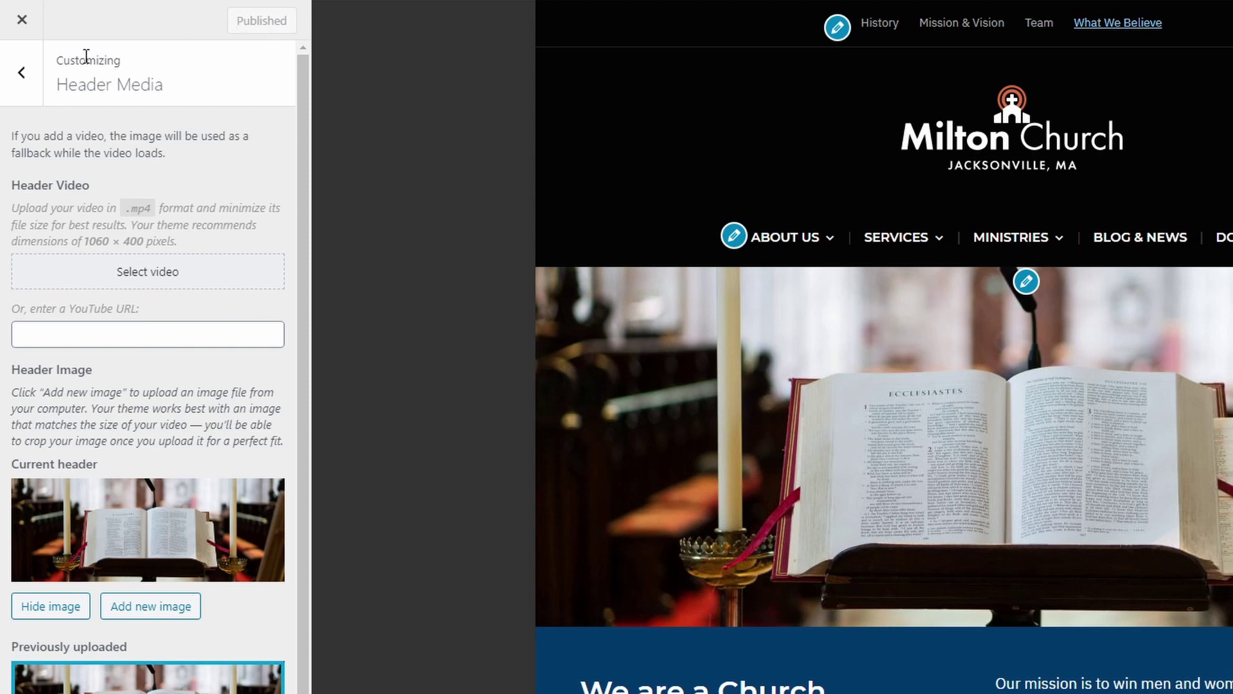
{"action": "left_click", "coordinate": [21, 72]}
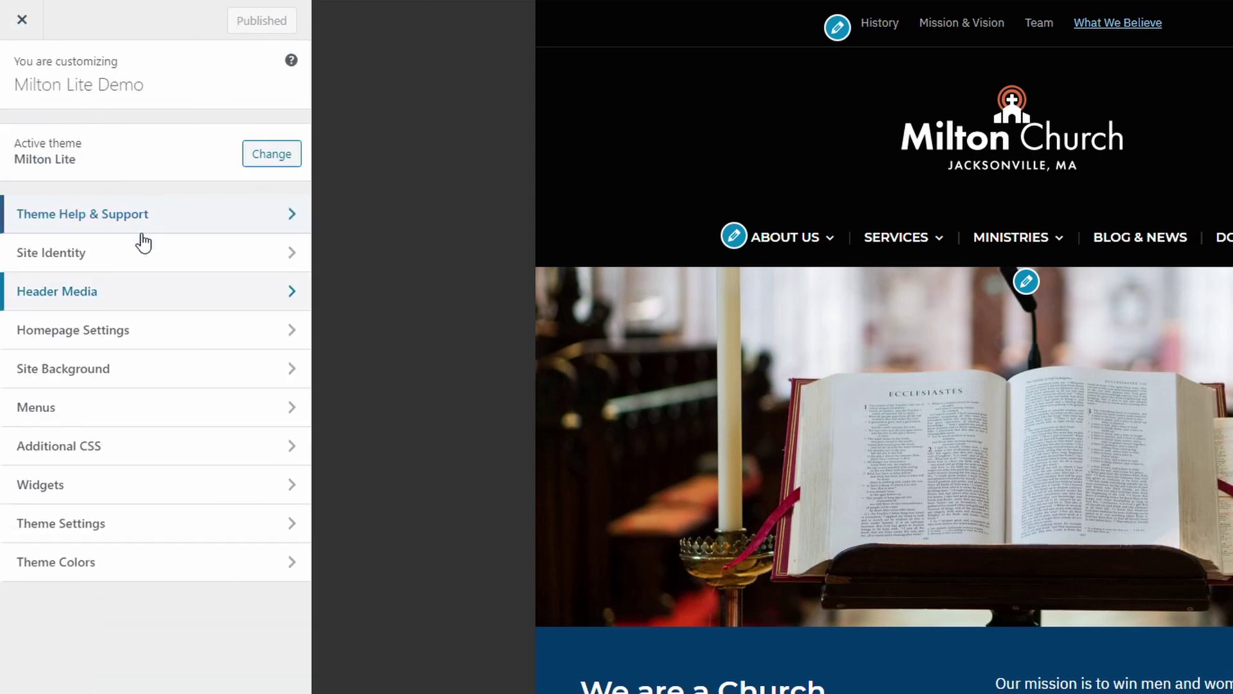
Step: In Theme Settings > Homepage, set Featured Page #1 to Women and publish
{"action": "left_click", "coordinate": [140, 524]}
{"action": "left_click", "coordinate": [101, 257]}
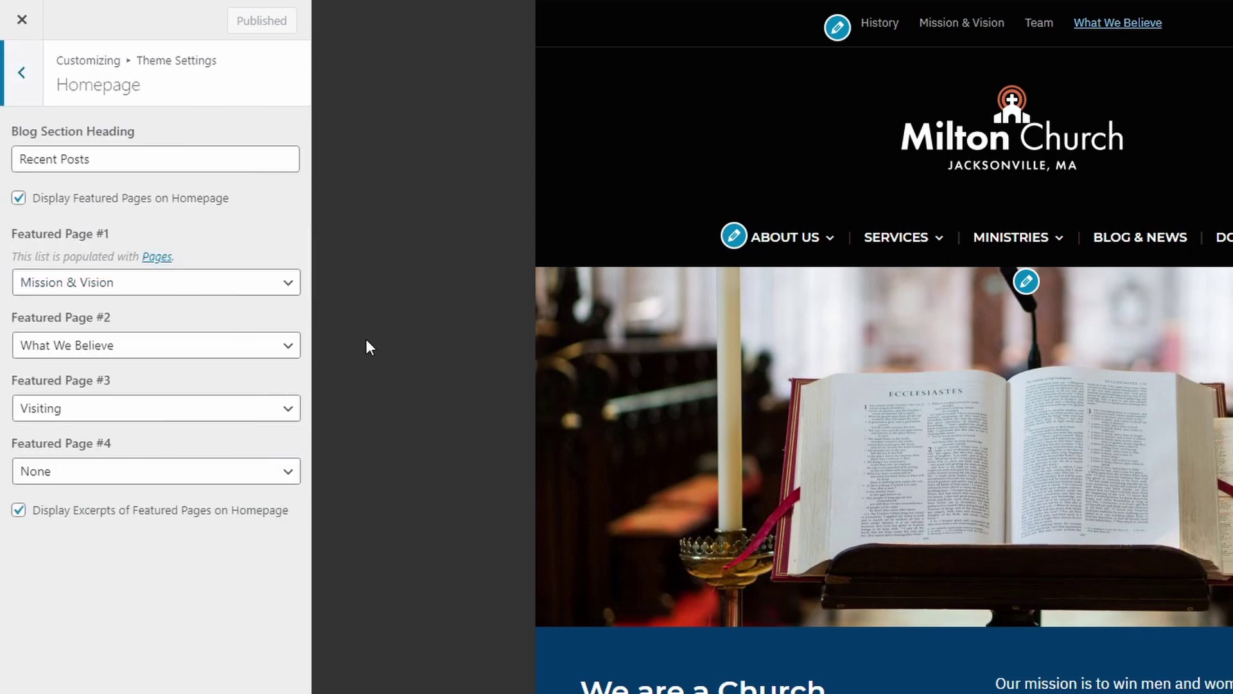
{"action": "scroll", "coordinate": [562, 450], "scroll_direction": "down", "scroll_amount": 10}
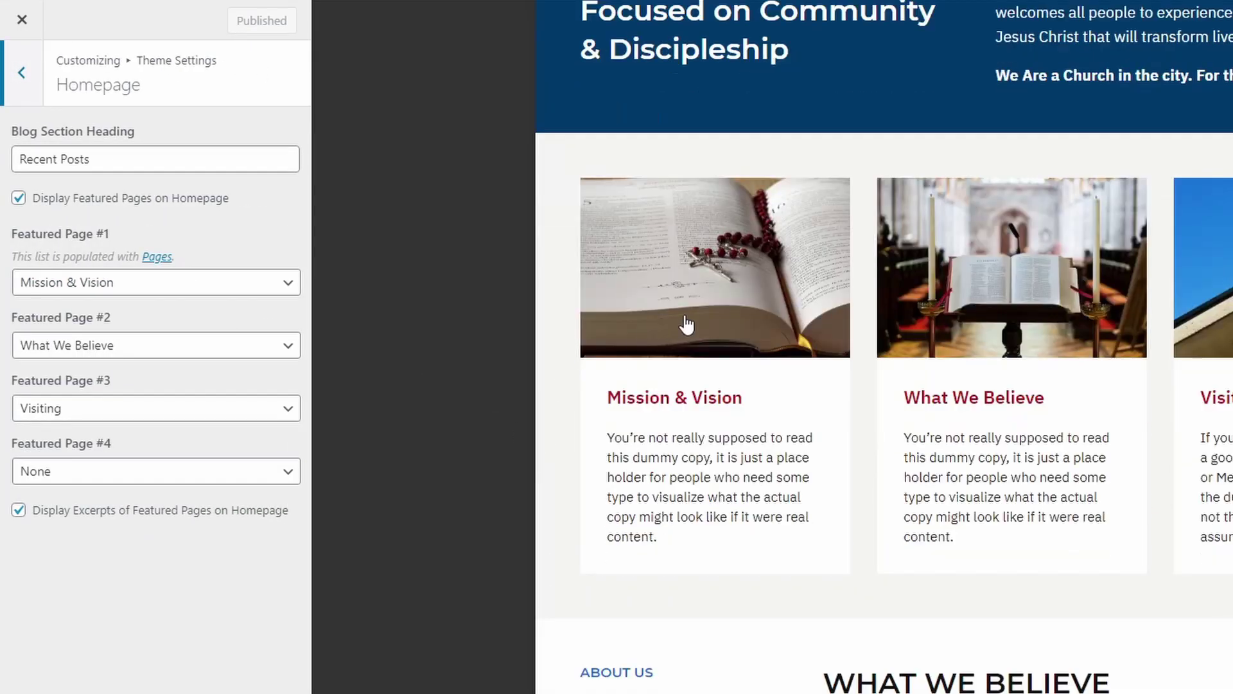
{"action": "left_click", "coordinate": [139, 282]}
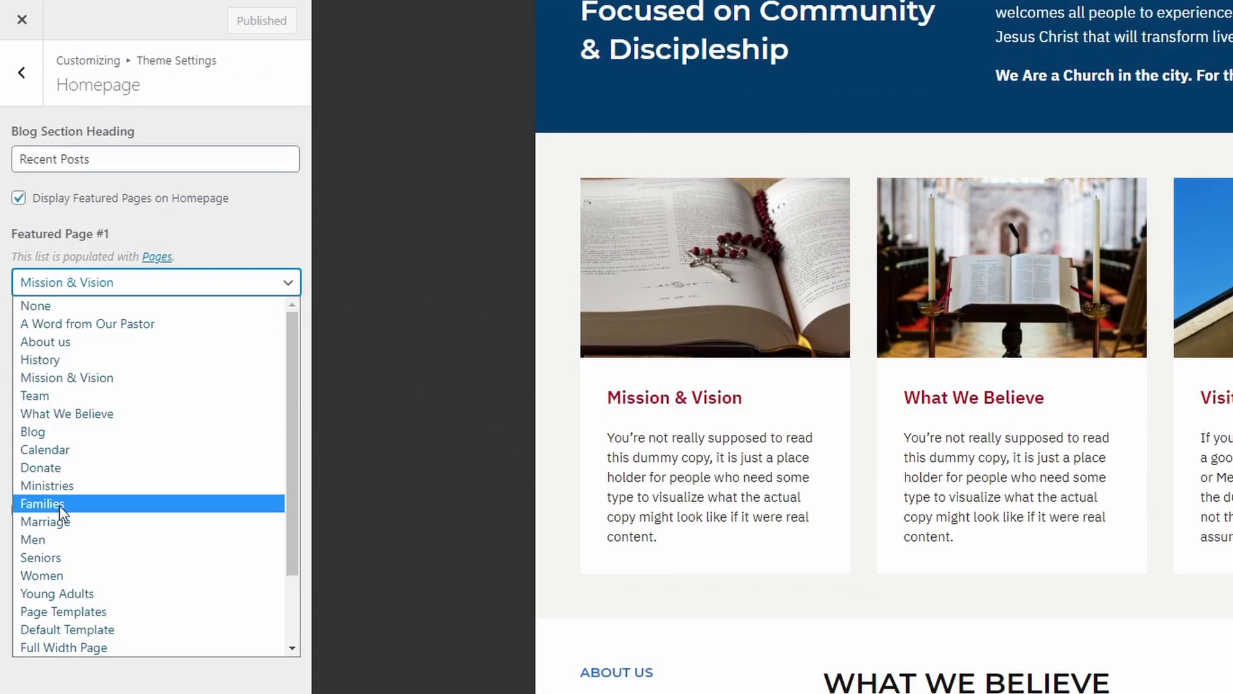
{"action": "left_click", "coordinate": [63, 578]}
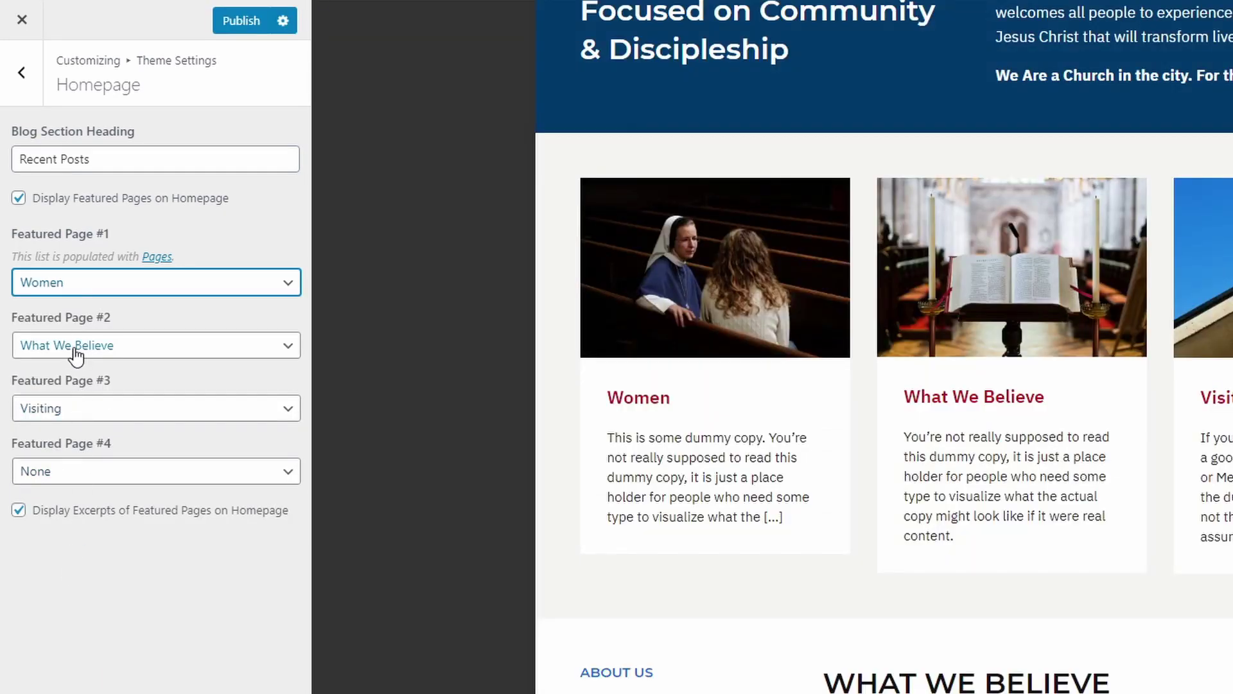
{"action": "left_click", "coordinate": [72, 516]}
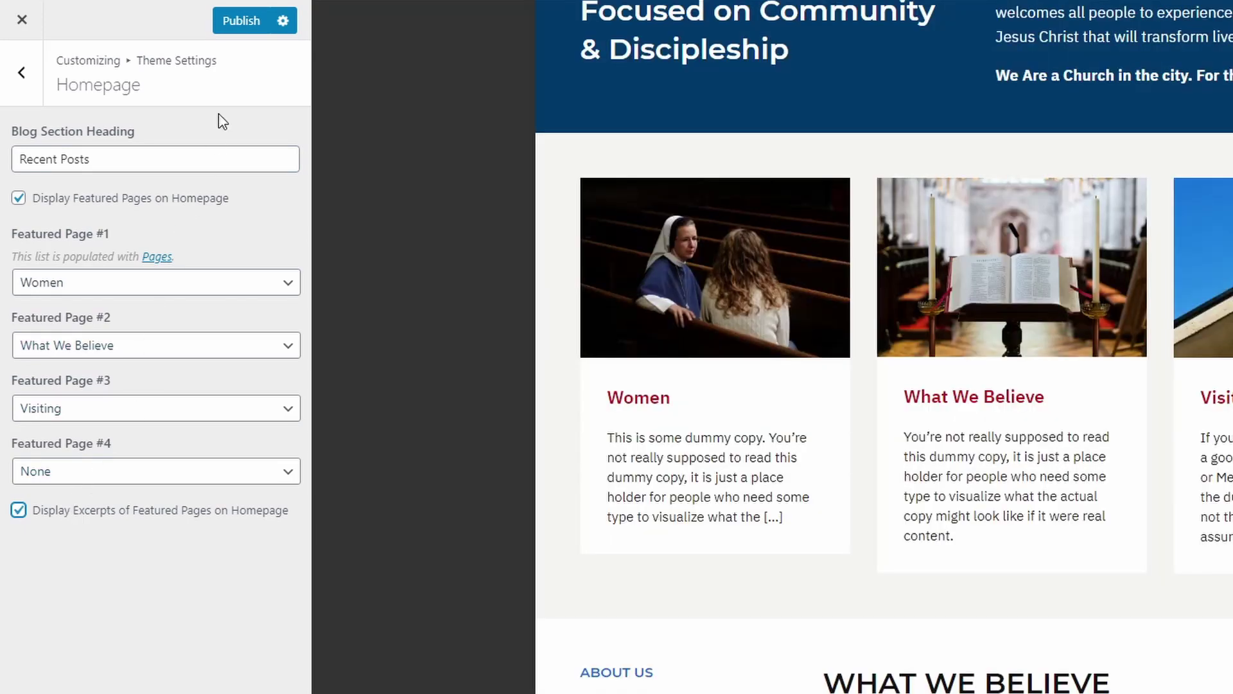
{"action": "left_click", "coordinate": [241, 21]}
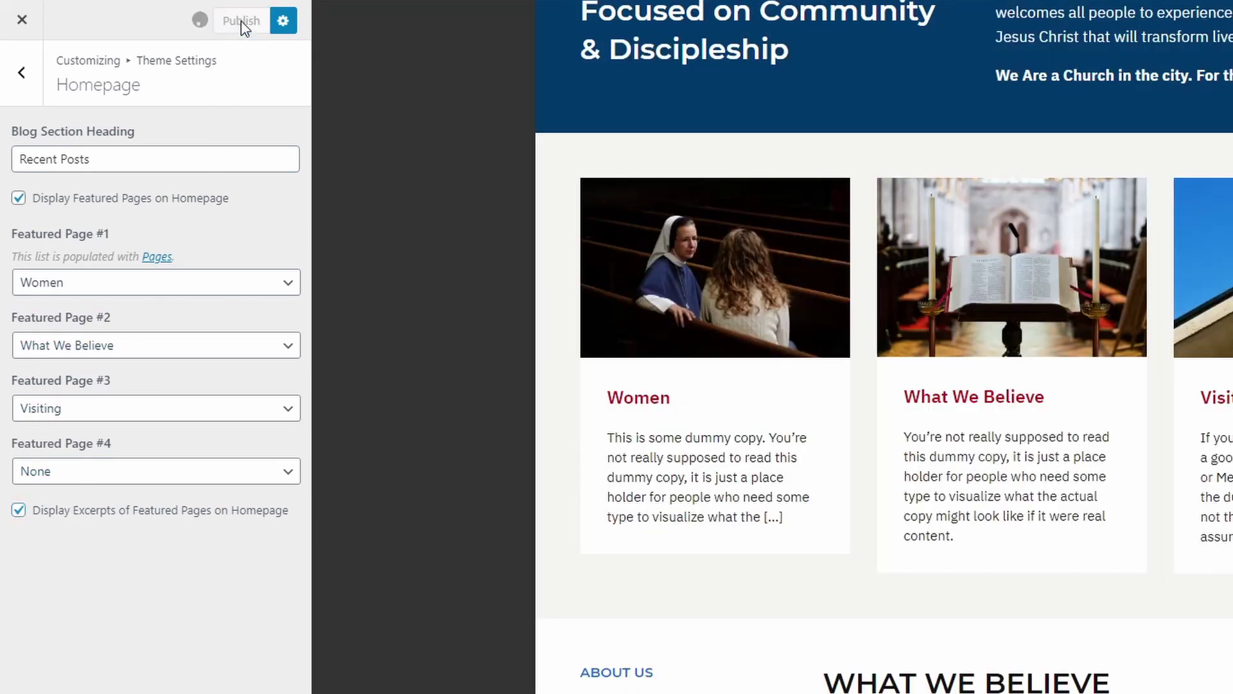
{"action": "left_click", "coordinate": [22, 26]}
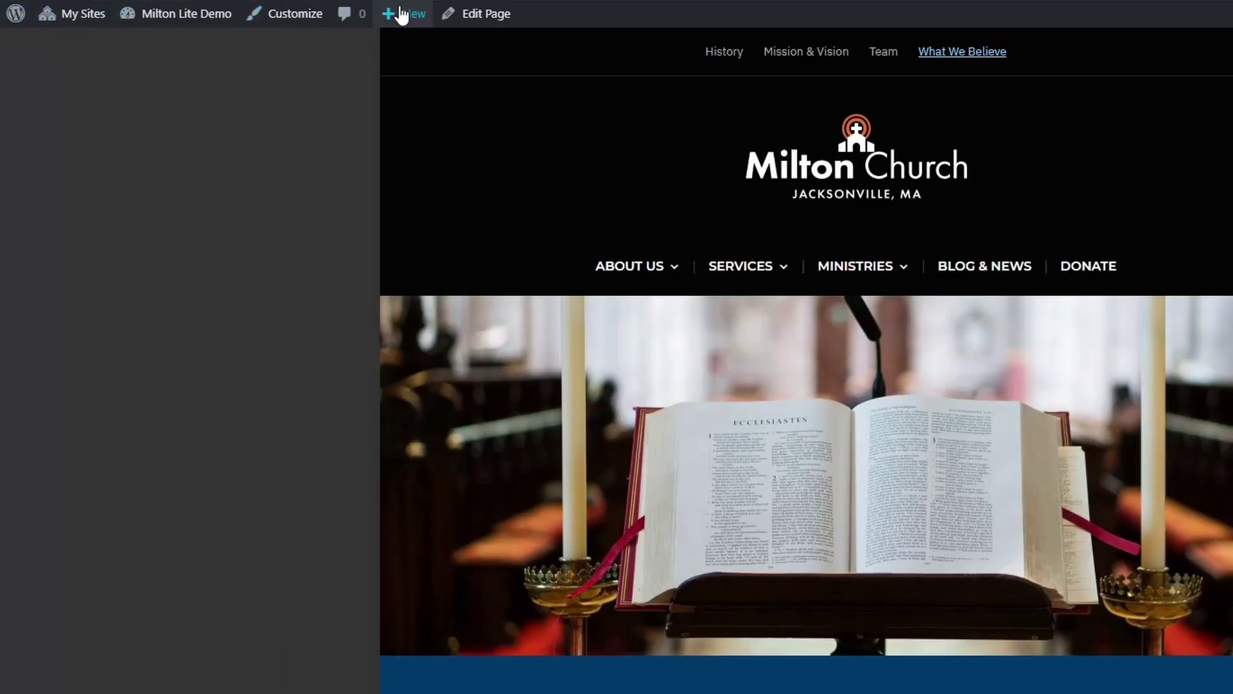
Step: Create and publish Example Page with the painted icon image as its featured image
{"action": "mouse_move", "coordinate": [400, 18]}
{"action": "left_click", "coordinate": [394, 92]}
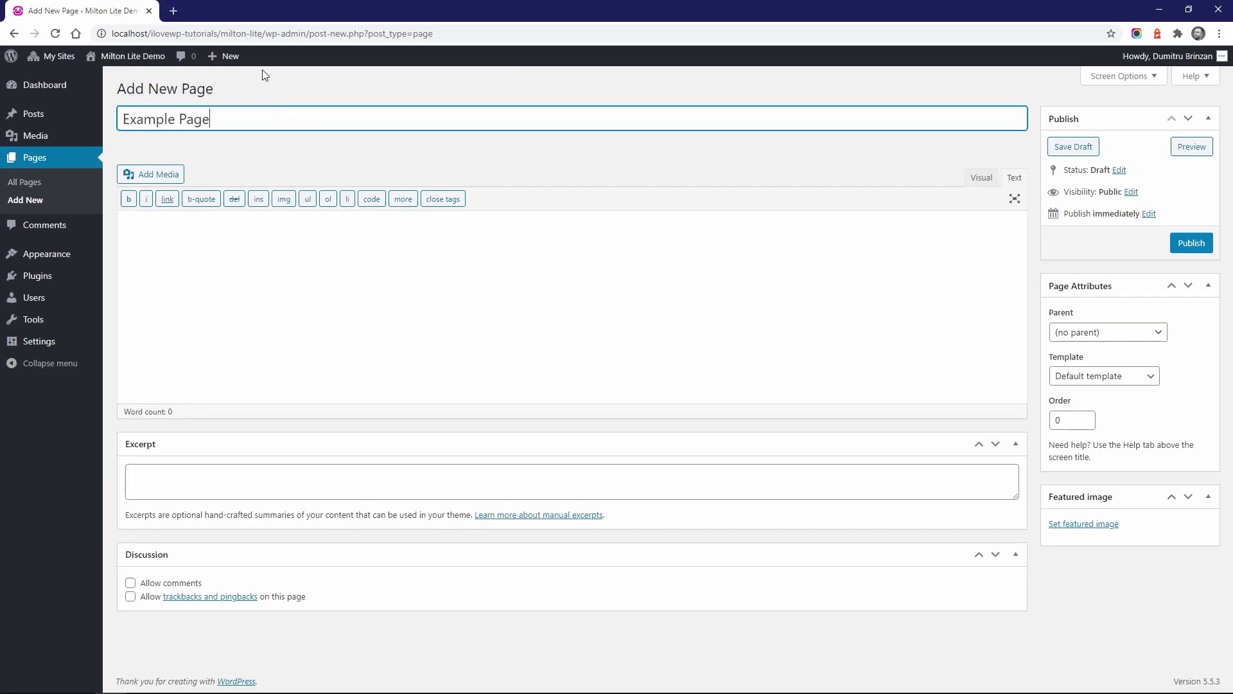
{"action": "left_click", "coordinate": [950, 372]}
{"action": "left_click", "coordinate": [1084, 524]}
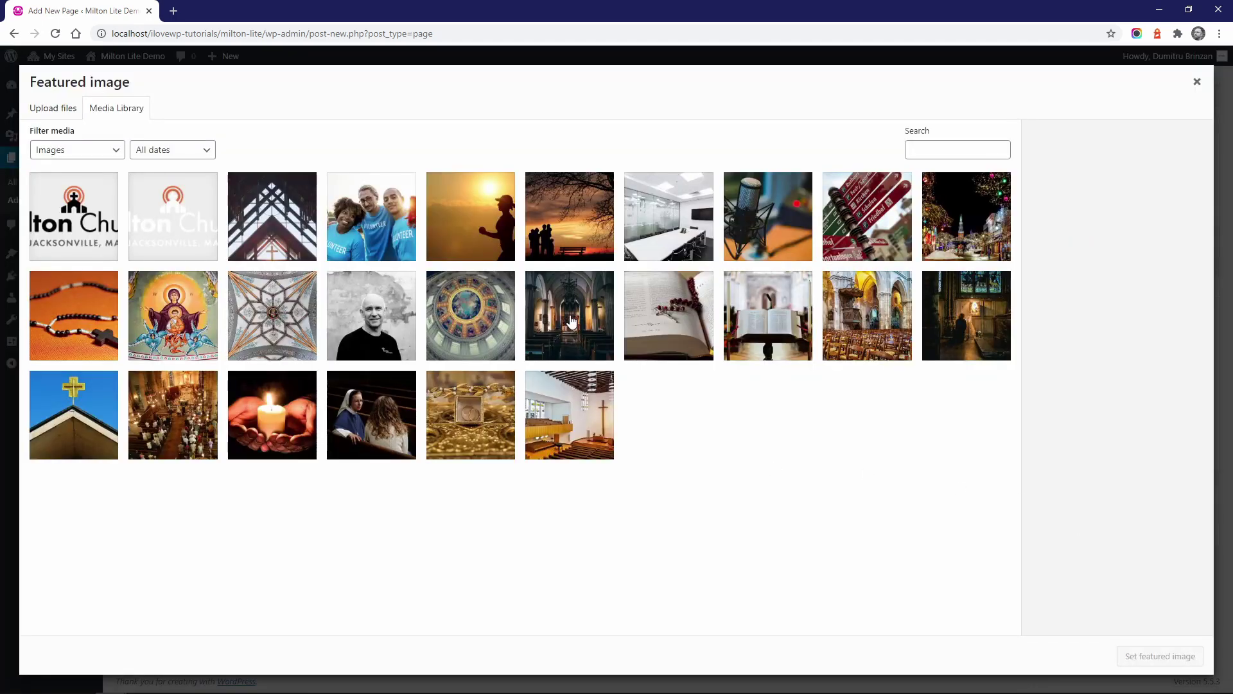
{"action": "left_click", "coordinate": [216, 326]}
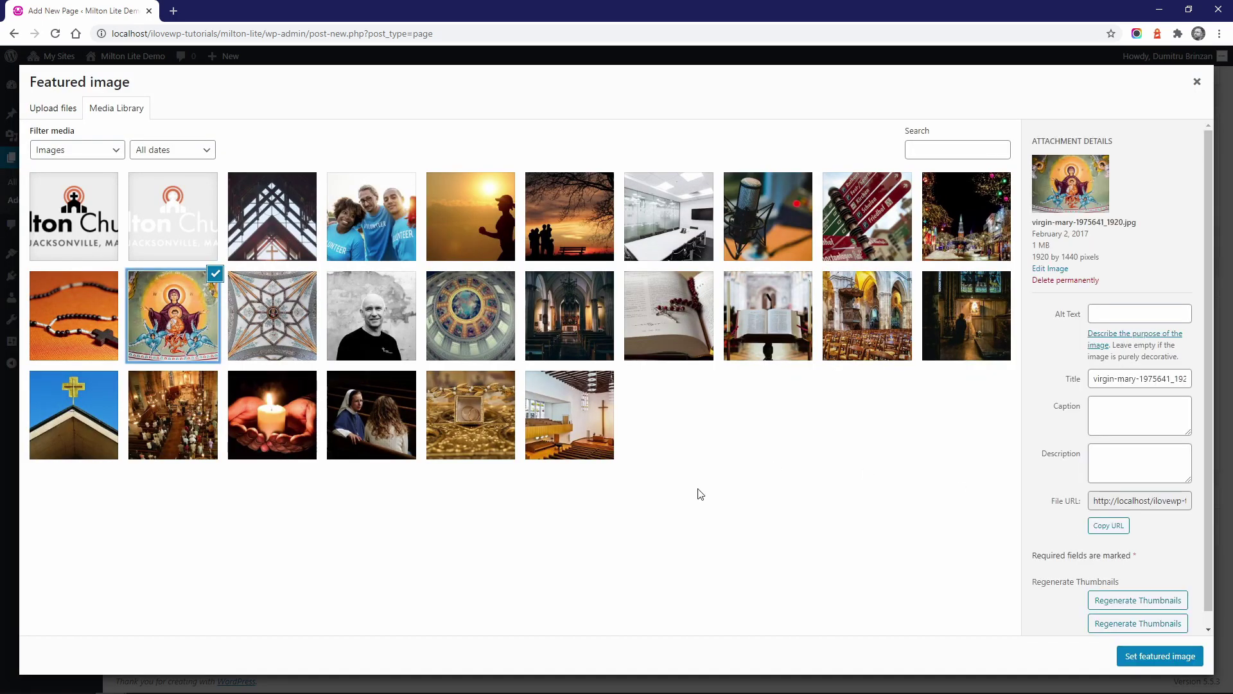
{"action": "left_click", "coordinate": [1153, 656]}
{"action": "left_click", "coordinate": [1180, 242]}
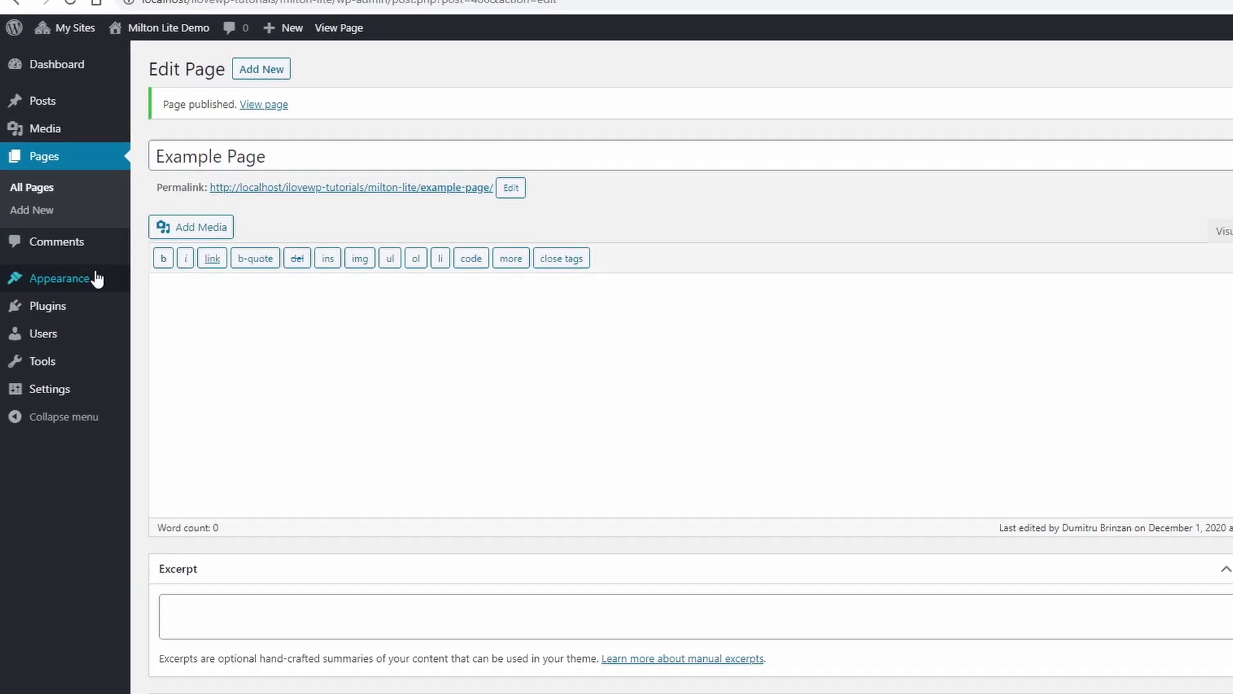
Step: In Customizer Theme Settings > Homepage, set Featured Page #1 to Example Page and publish
{"action": "mouse_move", "coordinate": [64, 255]}
{"action": "left_click", "coordinate": [168, 326]}
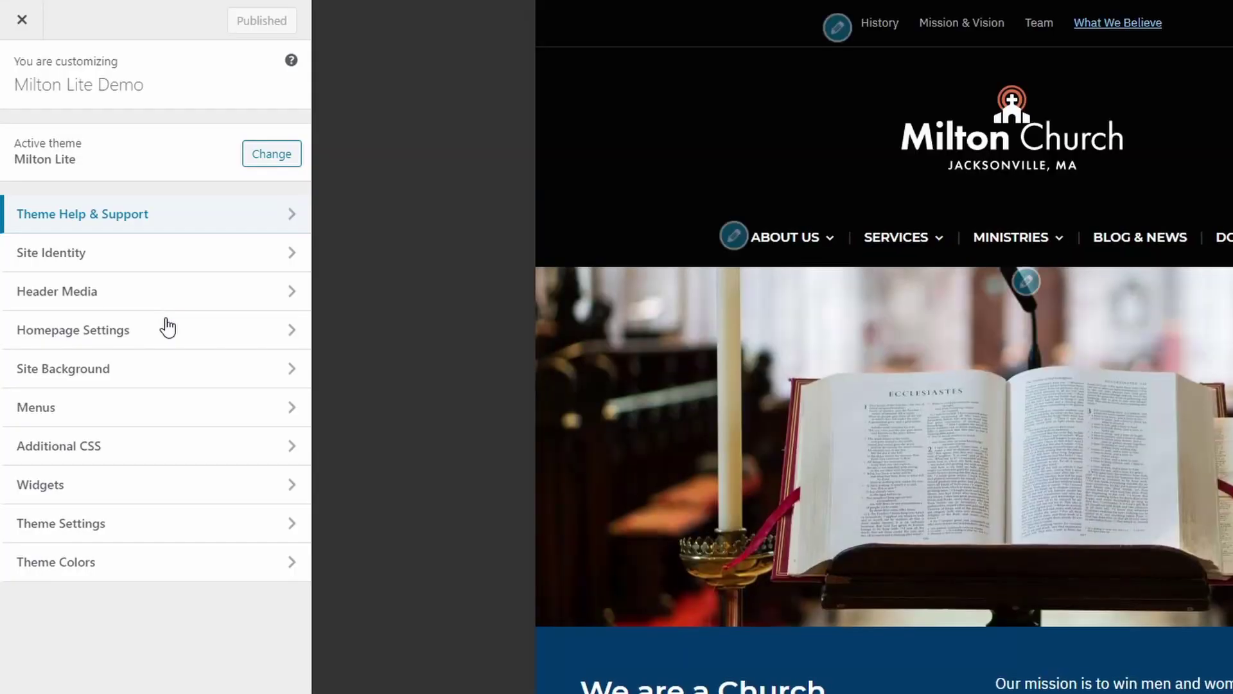
{"action": "scroll", "coordinate": [482, 565], "scroll_direction": "down", "scroll_amount": 8}
{"action": "left_click", "coordinate": [154, 537]}
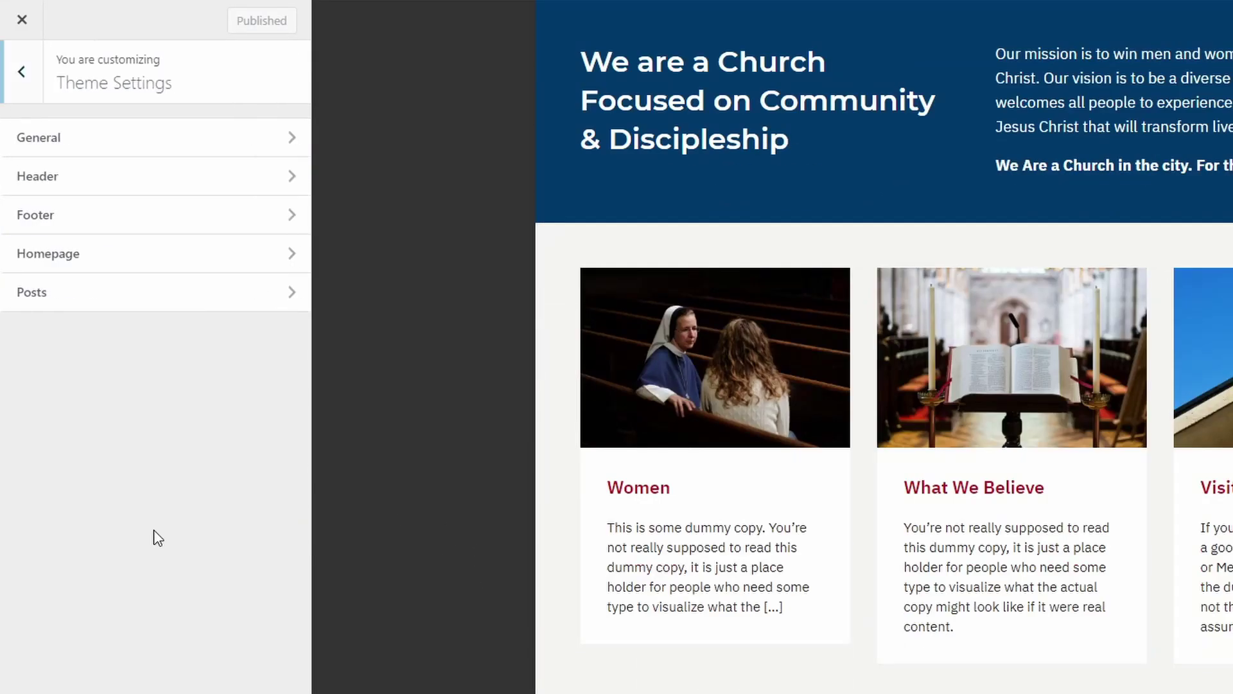
{"action": "left_click", "coordinate": [90, 269]}
{"action": "left_click", "coordinate": [79, 288]}
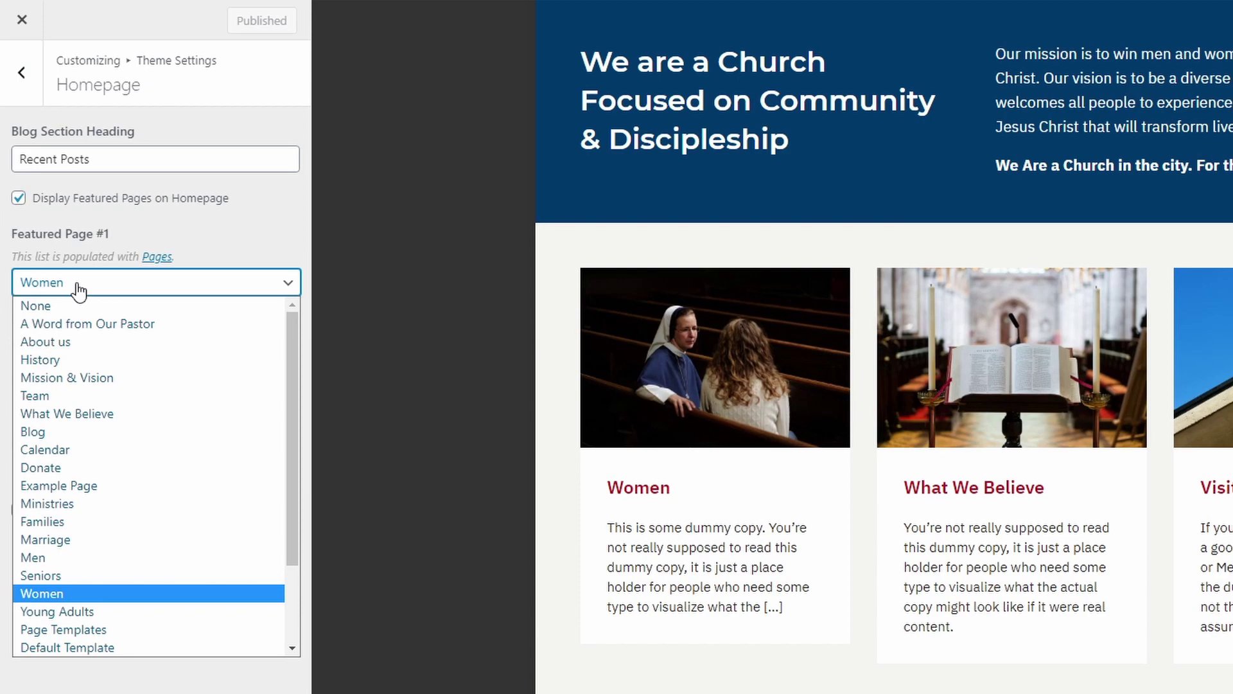
{"action": "left_click", "coordinate": [67, 485]}
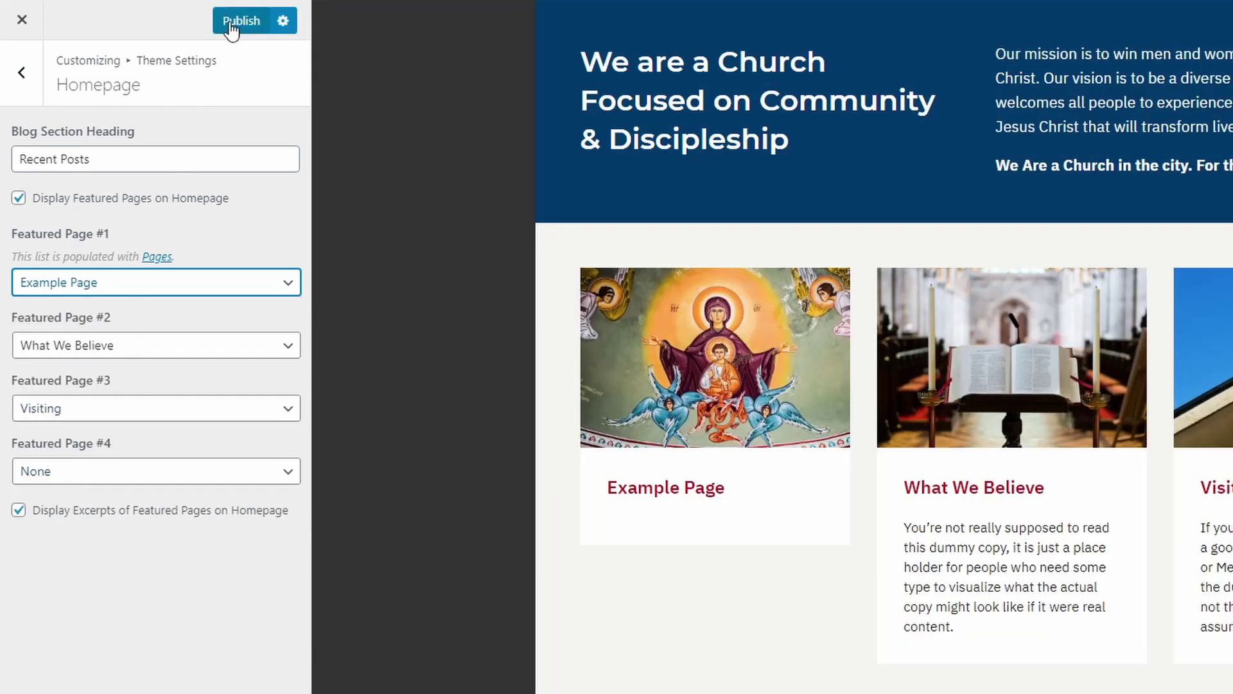
{"action": "left_click", "coordinate": [233, 25]}
Step: Uncheck Display Excerpts, publish again, and close the Customizer
{"action": "left_click", "coordinate": [111, 520]}
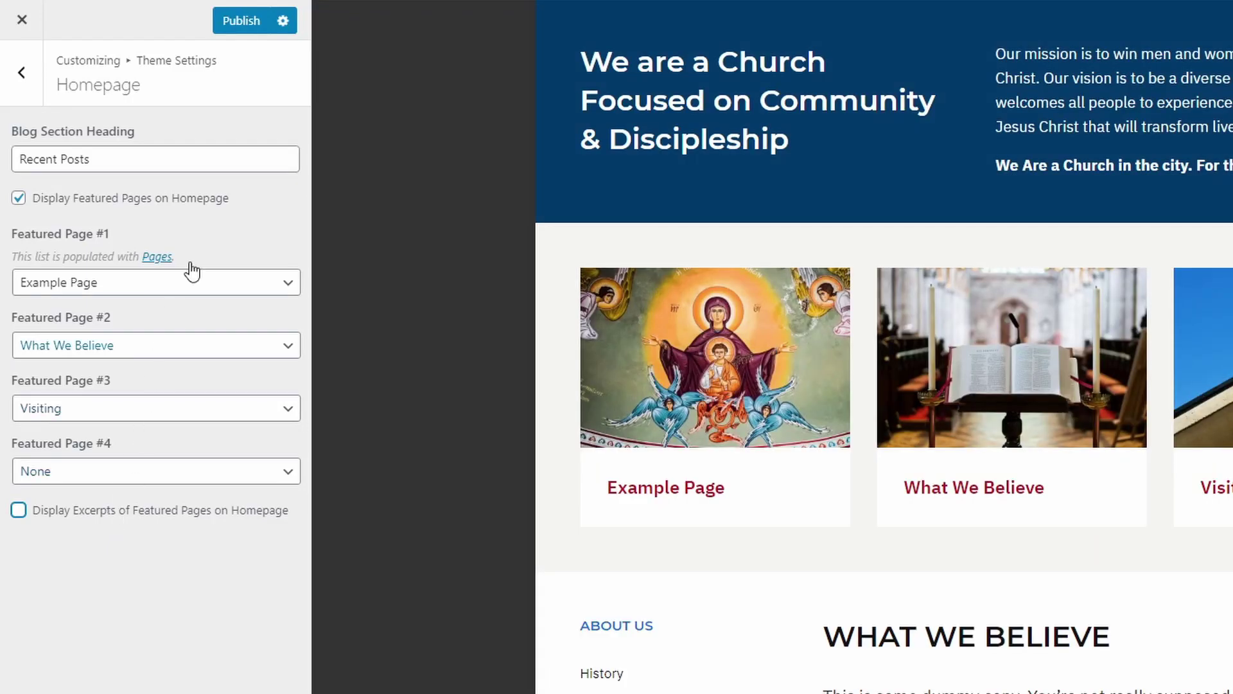
{"action": "left_click", "coordinate": [244, 22]}
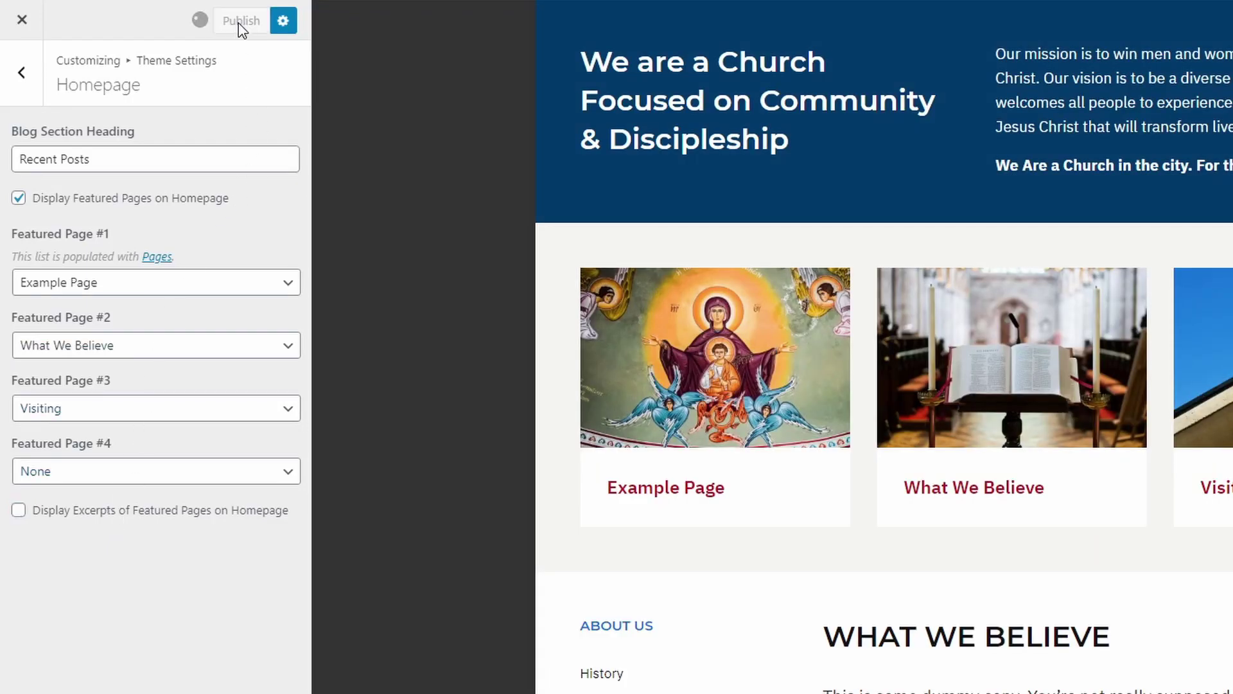
{"action": "left_click", "coordinate": [21, 20]}
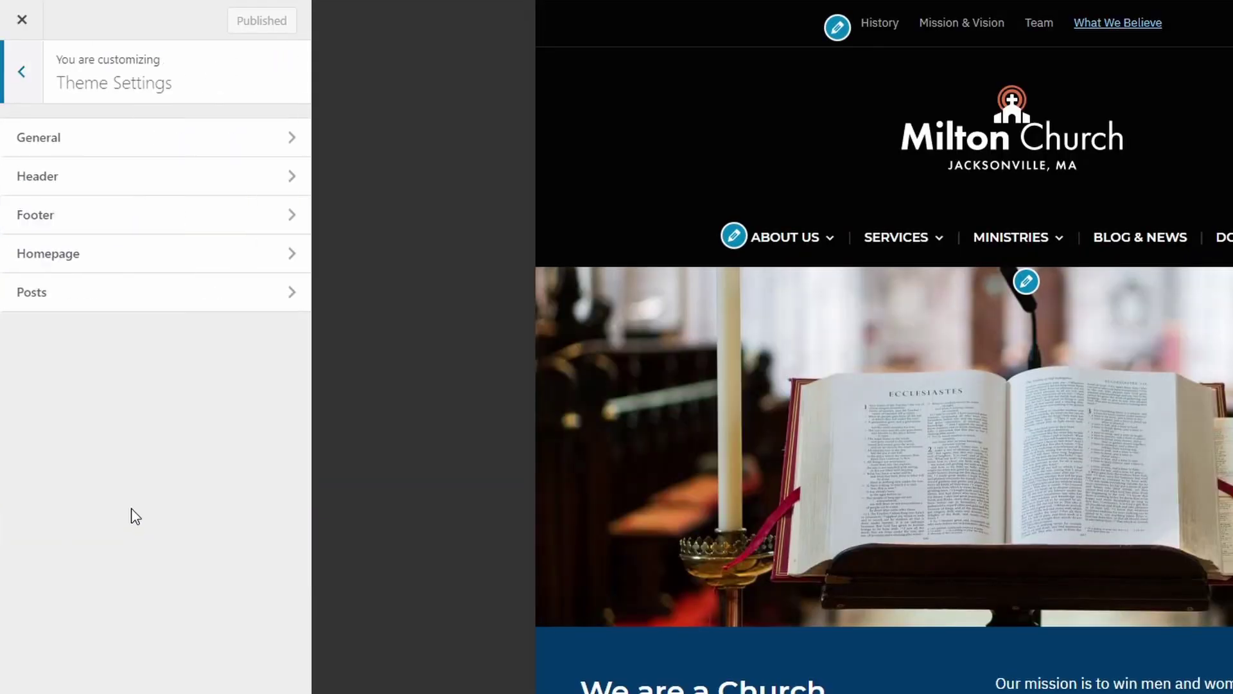
Step: Keep the General primary sidebar on the left, preview the Visiting page, and toggle featured images
{"action": "left_click", "coordinate": [99, 144]}
{"action": "scroll", "coordinate": [449, 404], "scroll_direction": "down", "scroll_amount": 10}
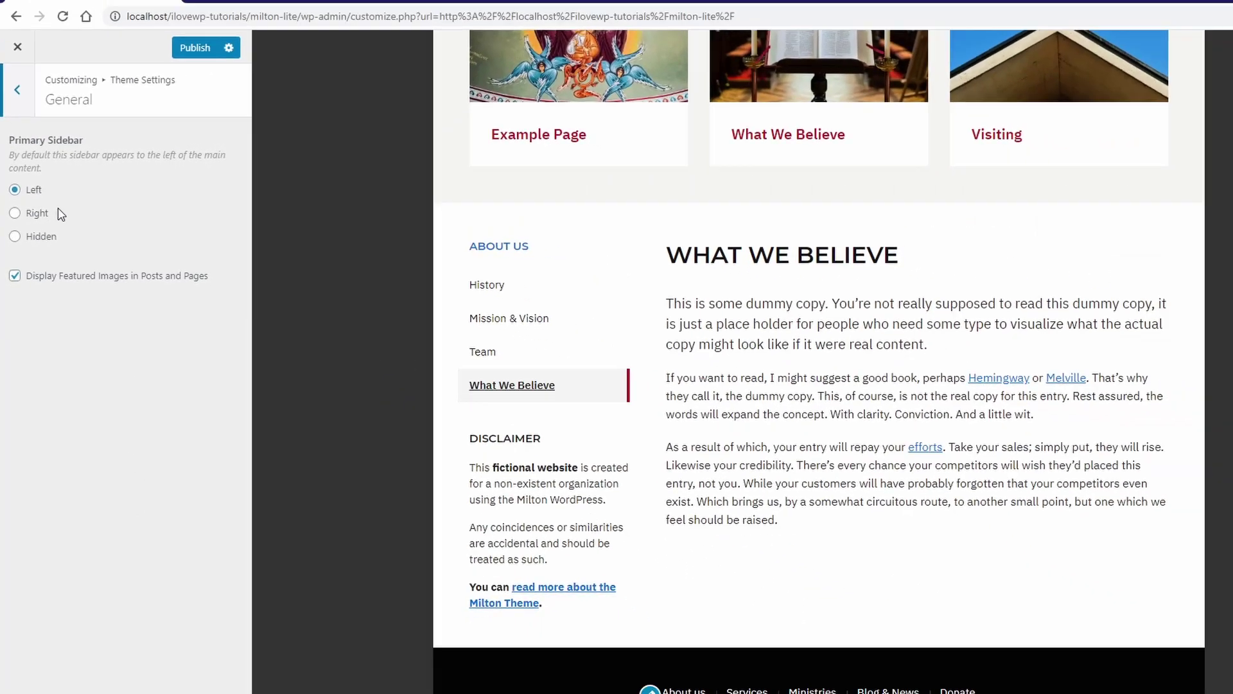
{"action": "left_click", "coordinate": [38, 225]}
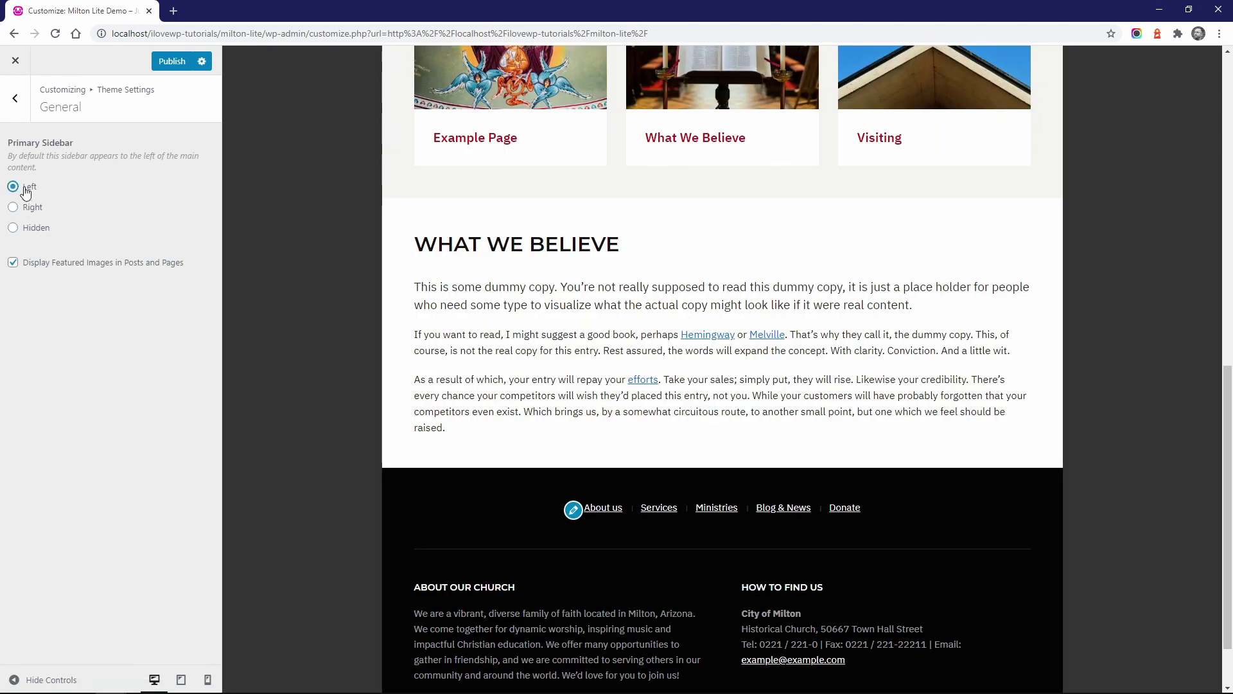
{"action": "scroll", "coordinate": [345, 320], "scroll_direction": "up", "scroll_amount": 10}
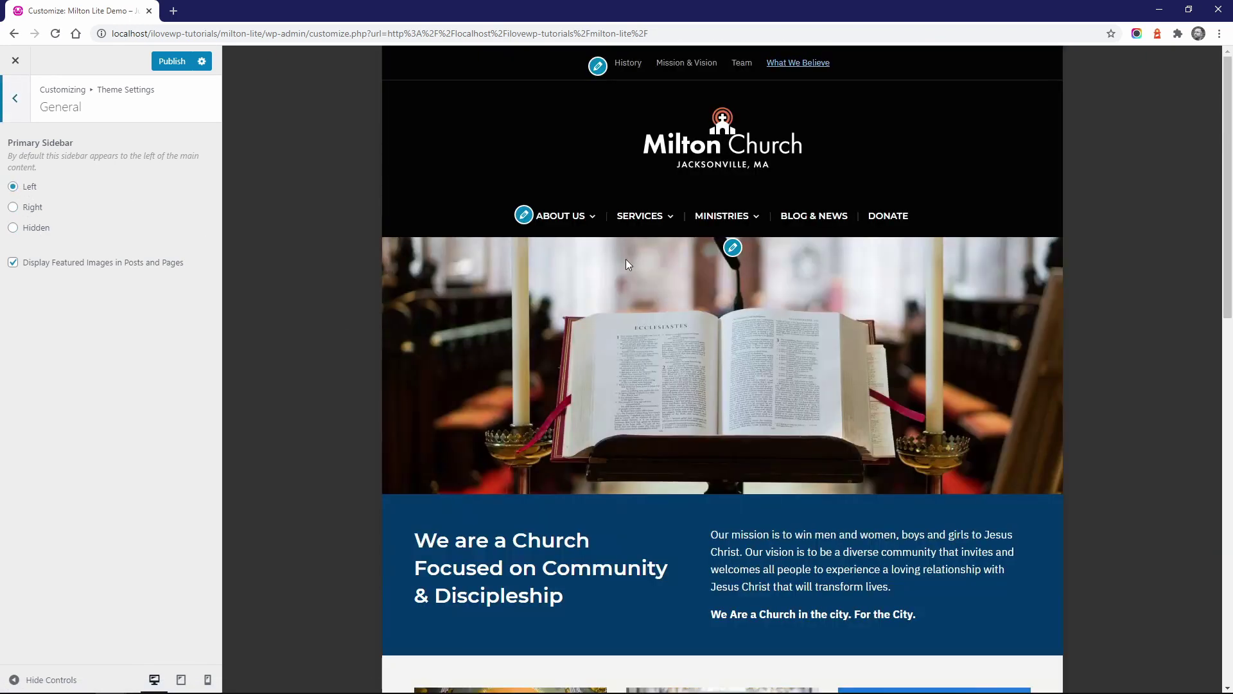
{"action": "scroll", "coordinate": [681, 378], "scroll_direction": "down", "scroll_amount": 6}
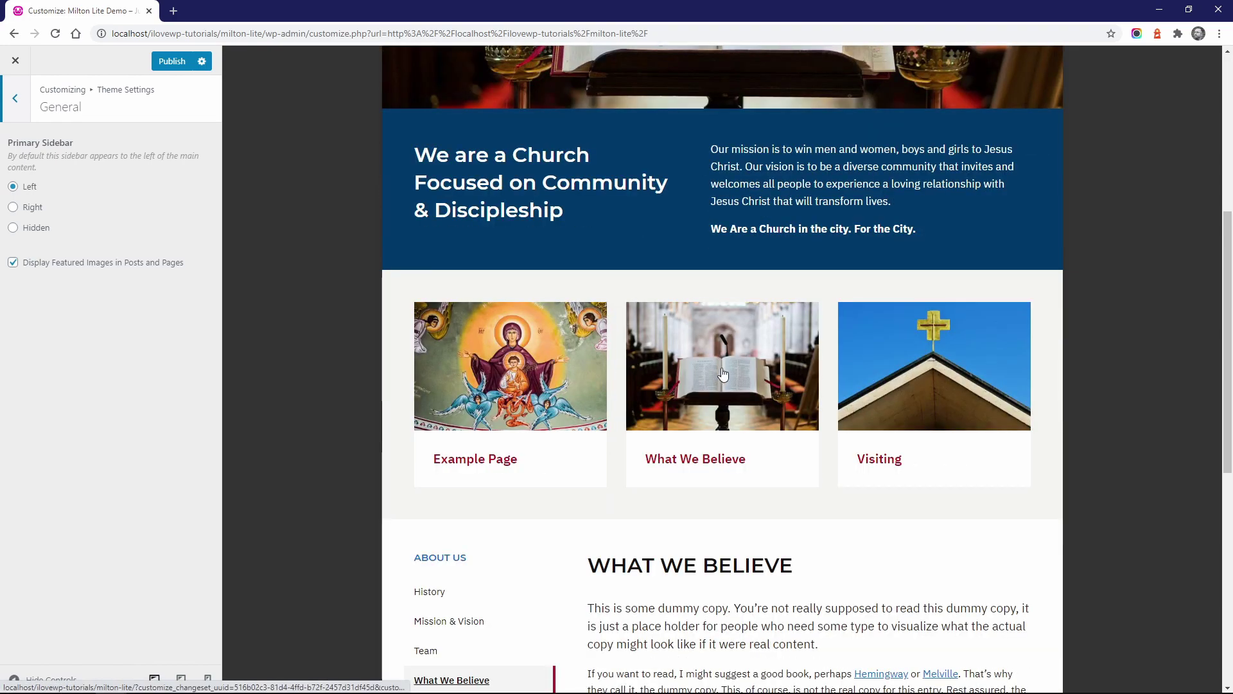
{"action": "left_click", "coordinate": [913, 368]}
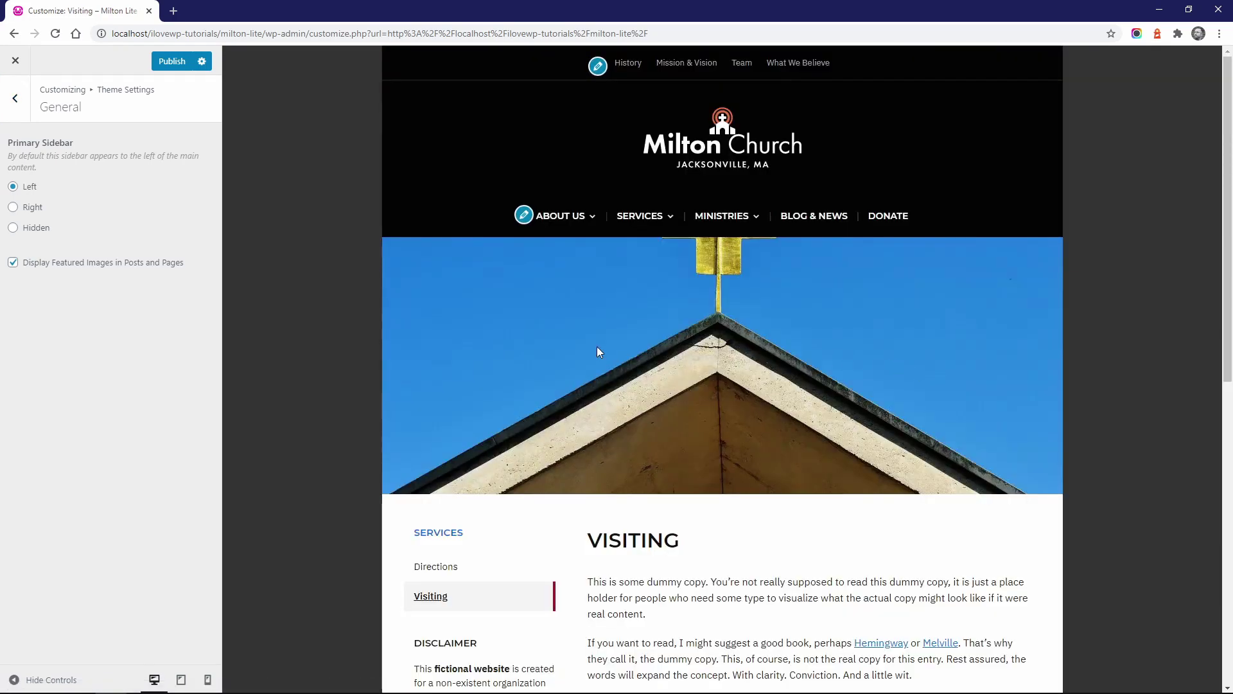
{"action": "left_click", "coordinate": [68, 268]}
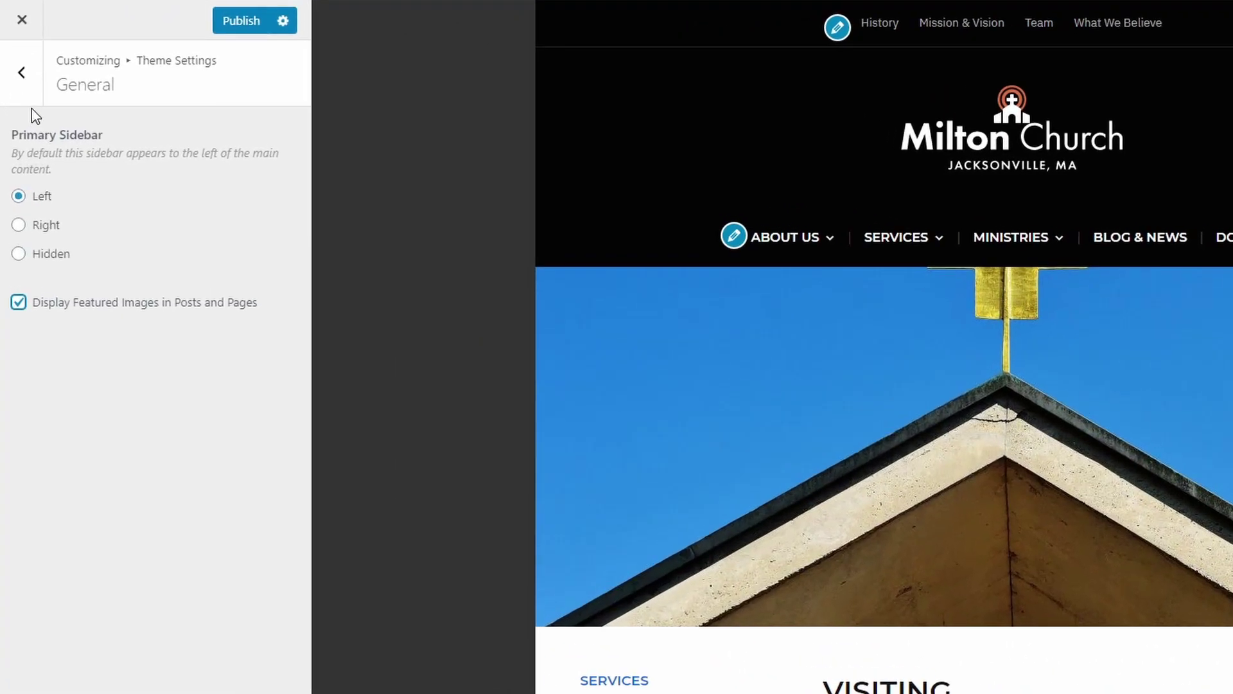
Step: Enable the footer's 'Theme by AcademiaThemes' credit, checking it against the preview
{"action": "left_click", "coordinate": [22, 72]}
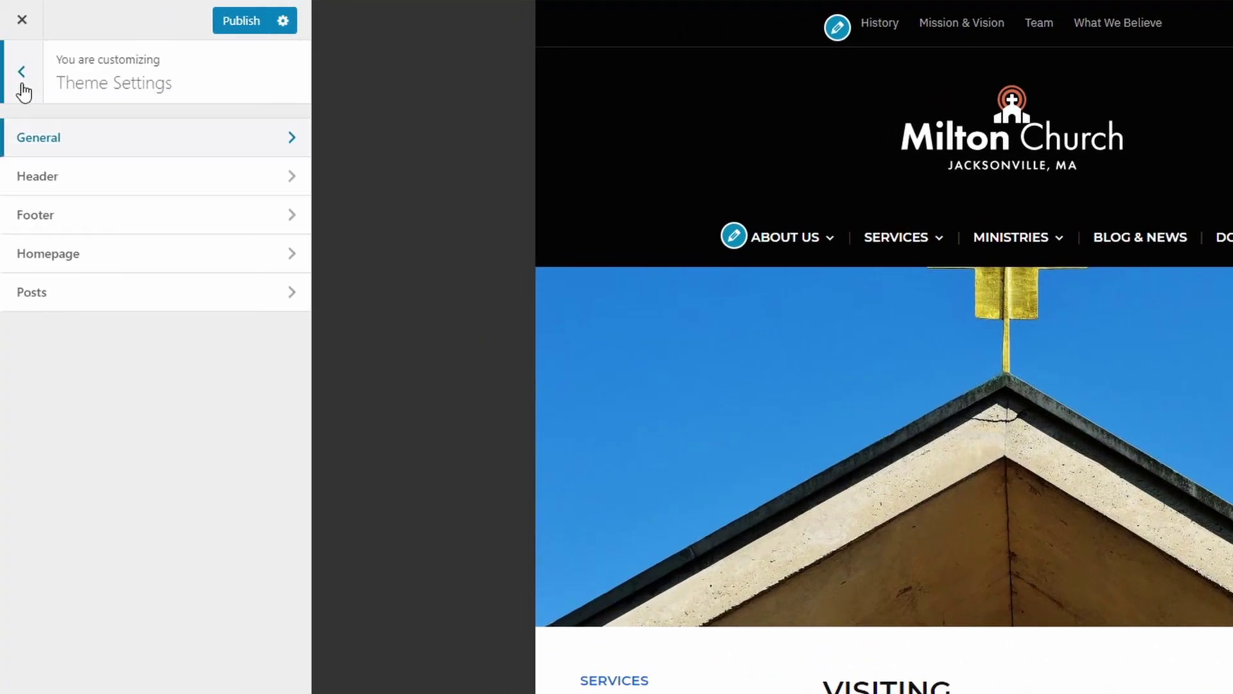
{"action": "left_click", "coordinate": [46, 221]}
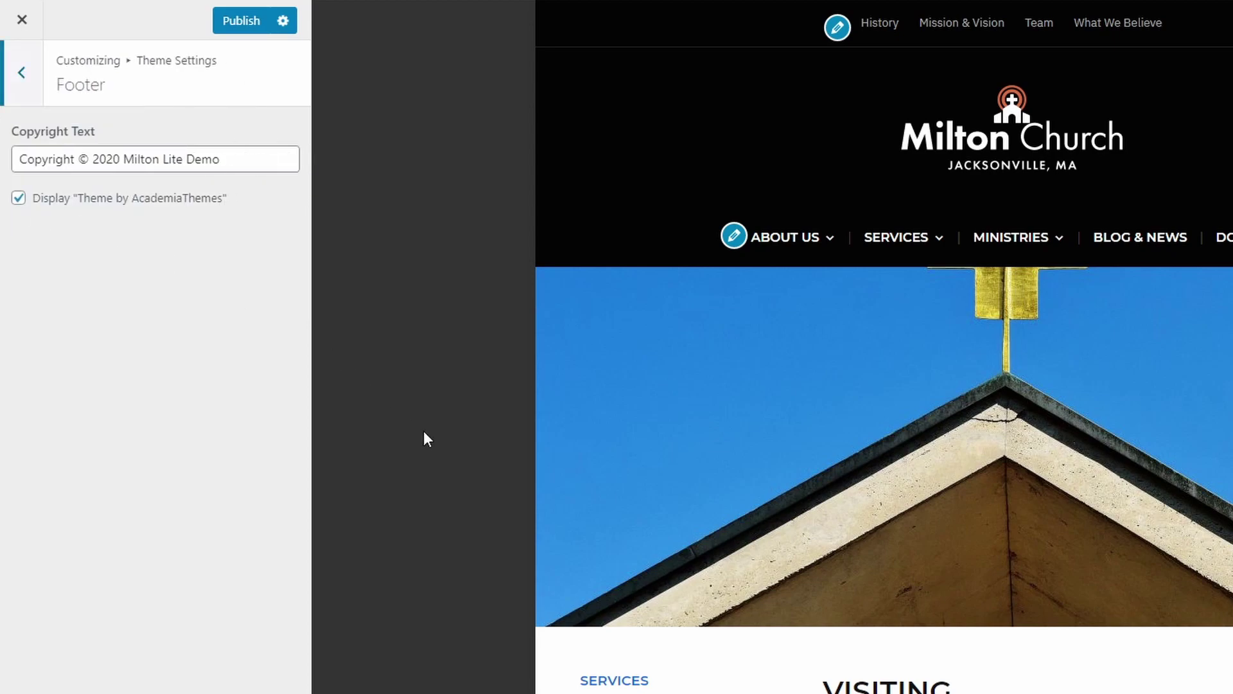
{"action": "scroll", "coordinate": [485, 414], "scroll_direction": "down", "scroll_amount": 10}
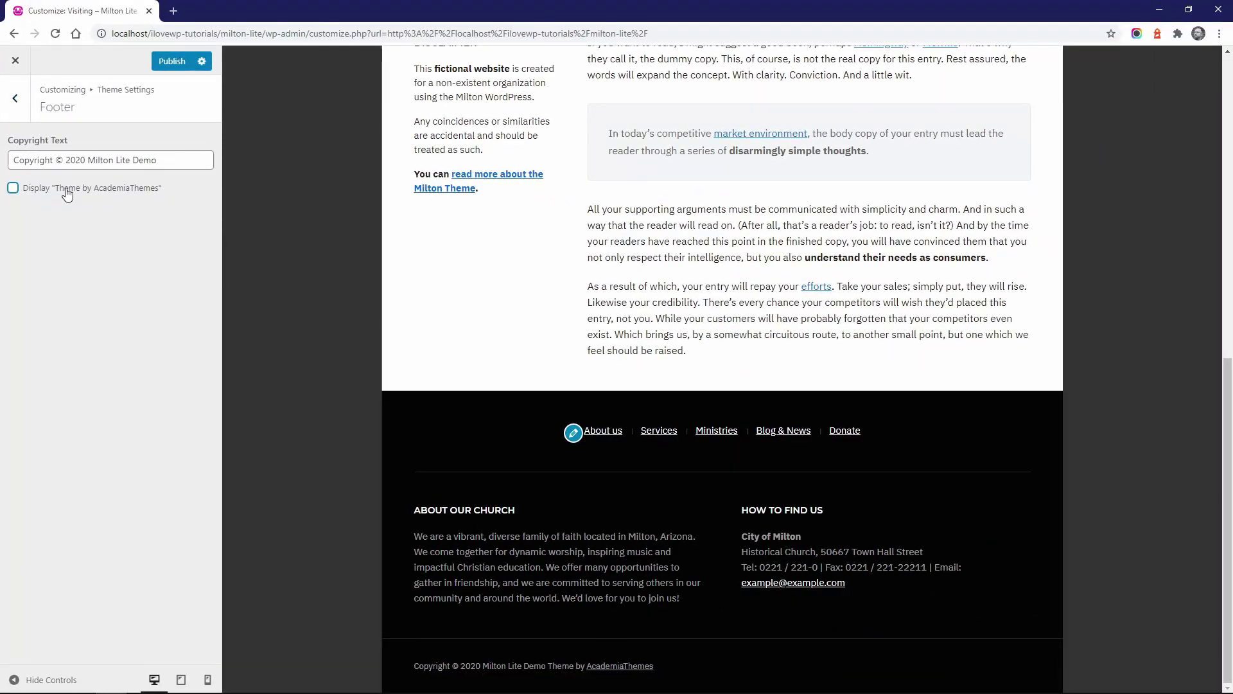
{"action": "left_click", "coordinate": [67, 194]}
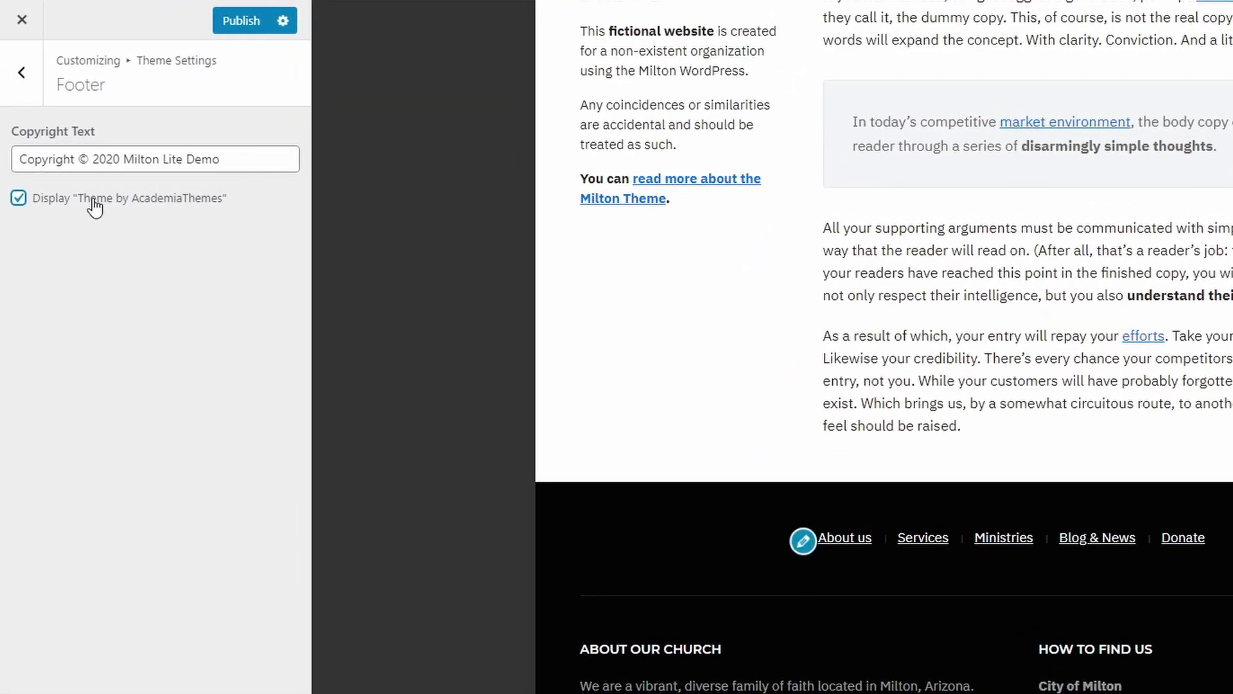
{"action": "left_click", "coordinate": [23, 80]}
Step: Make the header background white in the theme colour settings
{"action": "left_click", "coordinate": [28, 87]}
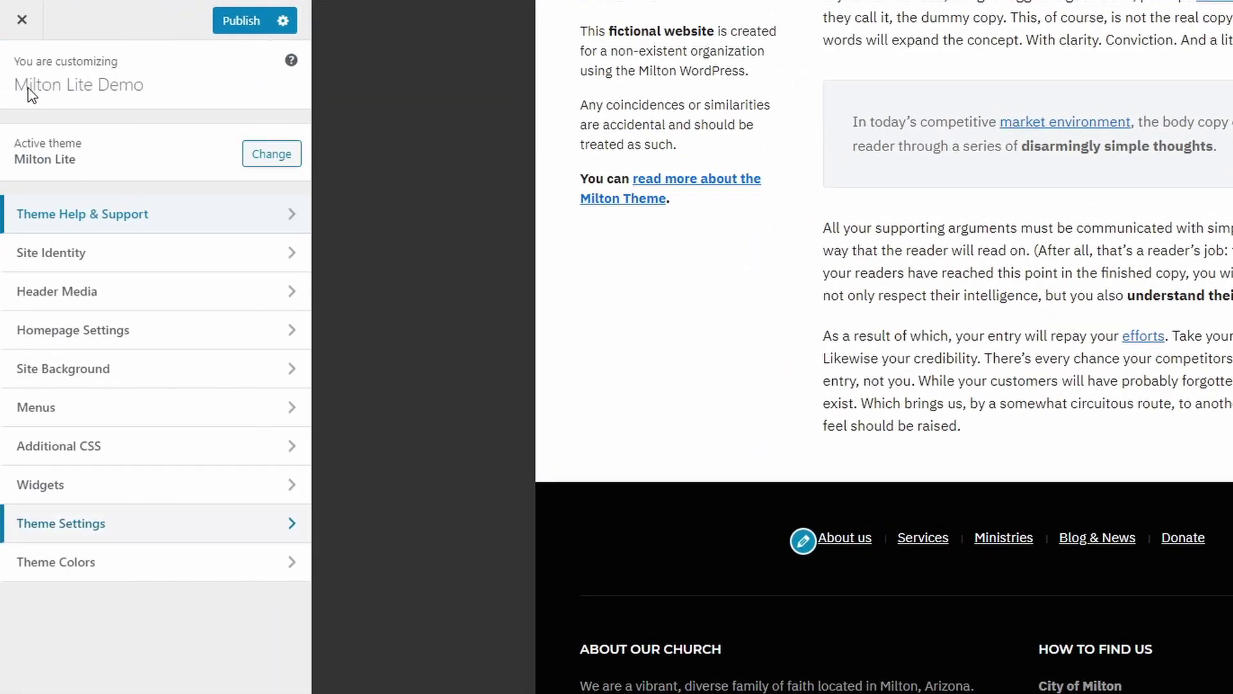
{"action": "left_click", "coordinate": [98, 565]}
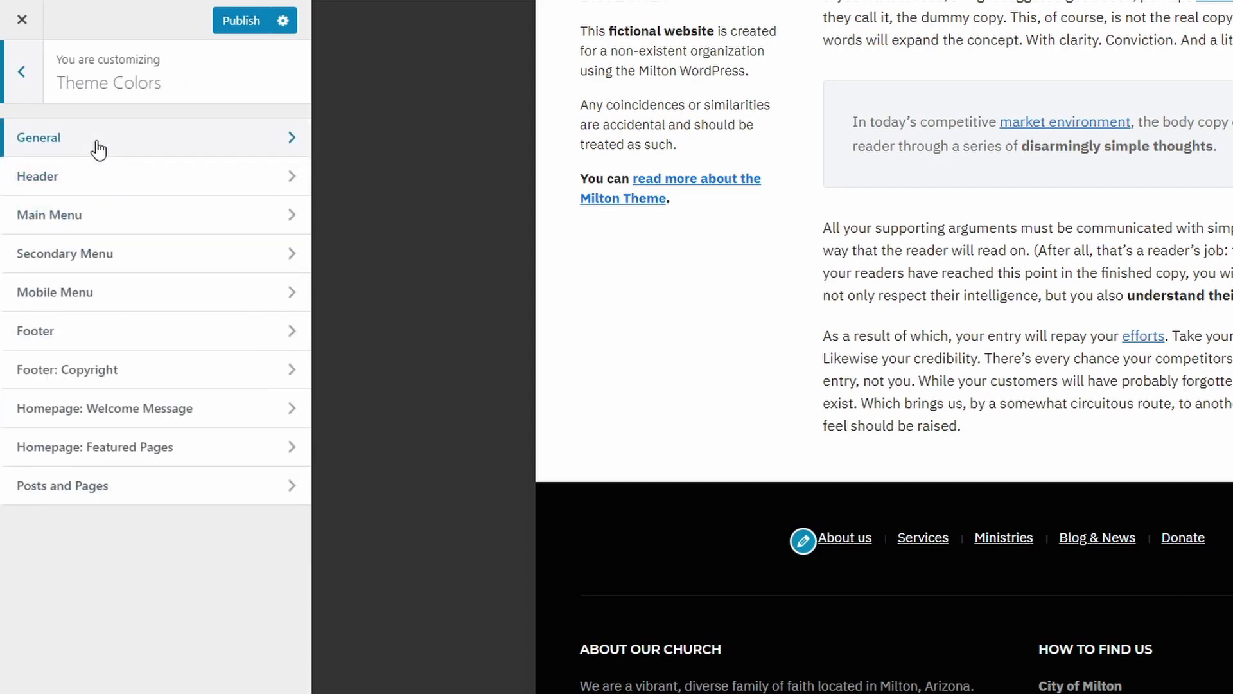
{"action": "scroll", "coordinate": [608, 324], "scroll_direction": "up", "scroll_amount": 15}
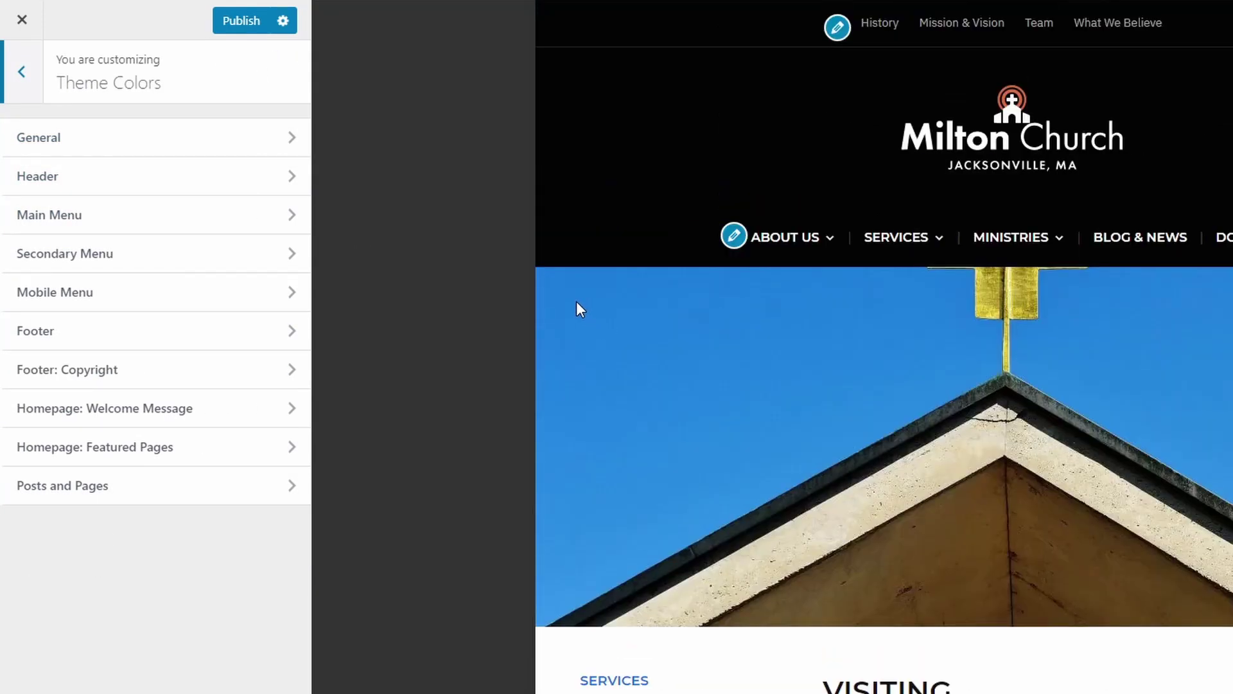
{"action": "left_click", "coordinate": [244, 190]}
{"action": "left_click", "coordinate": [63, 167]}
{"action": "left_click", "coordinate": [36, 311]}
{"action": "left_click", "coordinate": [48, 162]}
{"action": "left_click", "coordinate": [50, 210]}
{"action": "left_click", "coordinate": [51, 212]}
Step: Replace the site logo in Site Identity with a new, uncropped image
{"action": "left_click", "coordinate": [15, 97]}
{"action": "left_click", "coordinate": [14, 98]}
{"action": "left_click", "coordinate": [35, 145]}
{"action": "left_click", "coordinate": [78, 244]}
{"action": "left_click", "coordinate": [78, 245]}
{"action": "left_click", "coordinate": [1184, 655]}
{"action": "left_click", "coordinate": [1101, 655]}
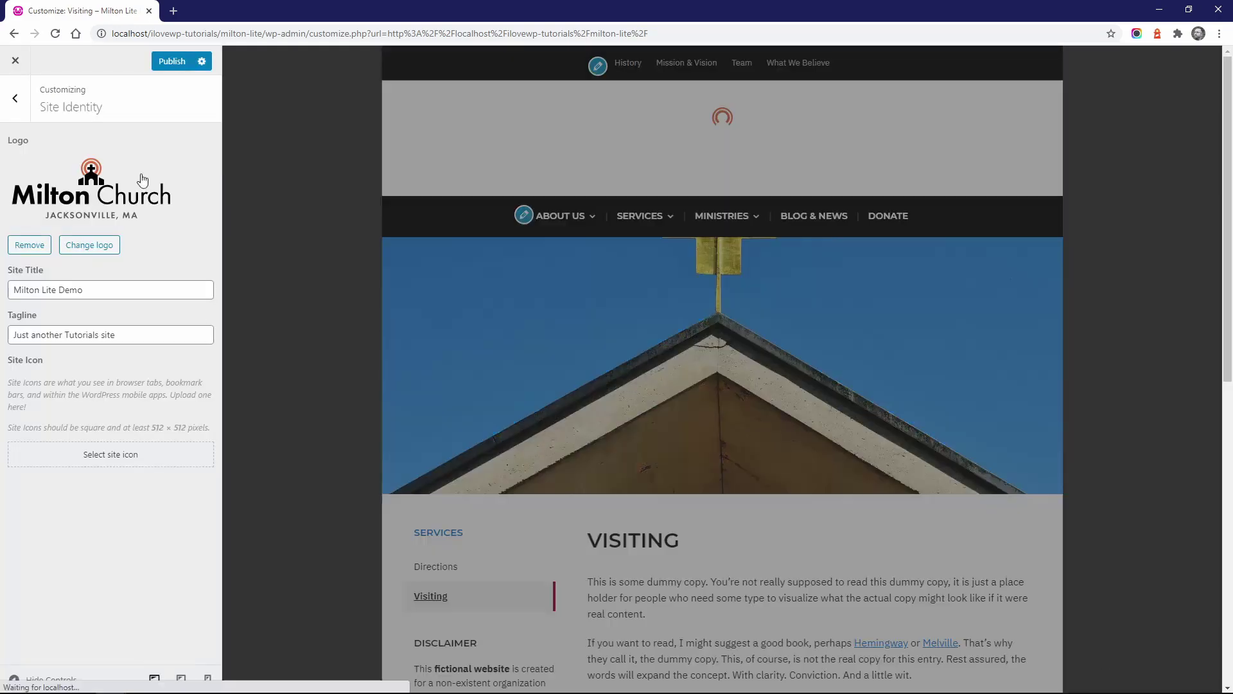
{"action": "left_click", "coordinate": [14, 98]}
Step: Give the secondary menu a white background, light bottom border, dark items and red hover
{"action": "left_click", "coordinate": [39, 448]}
{"action": "left_click", "coordinate": [39, 226]}
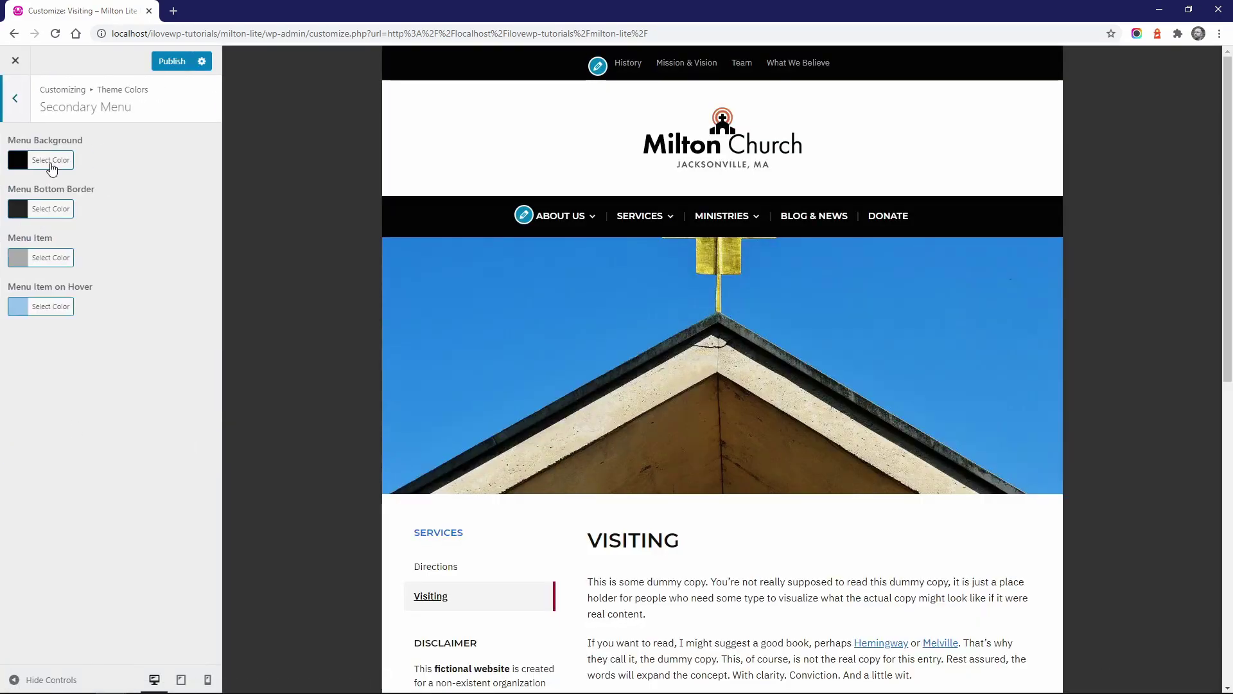
{"action": "left_click", "coordinate": [17, 160]}
{"action": "left_click", "coordinate": [15, 185]}
{"action": "left_click", "coordinate": [38, 161]}
{"action": "left_click", "coordinate": [47, 209]}
{"action": "left_click", "coordinate": [17, 239]}
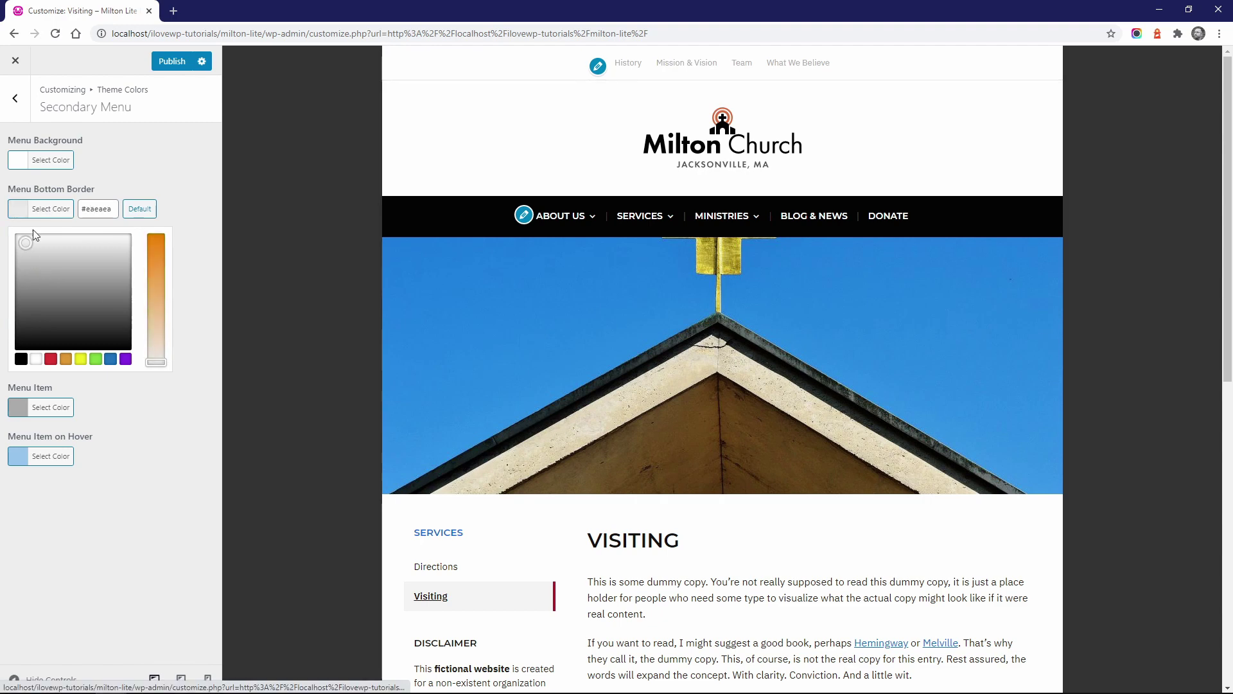
{"action": "left_click", "coordinate": [51, 261]}
{"action": "left_click", "coordinate": [15, 331]}
{"action": "left_click", "coordinate": [50, 258]}
{"action": "left_click", "coordinate": [51, 314]}
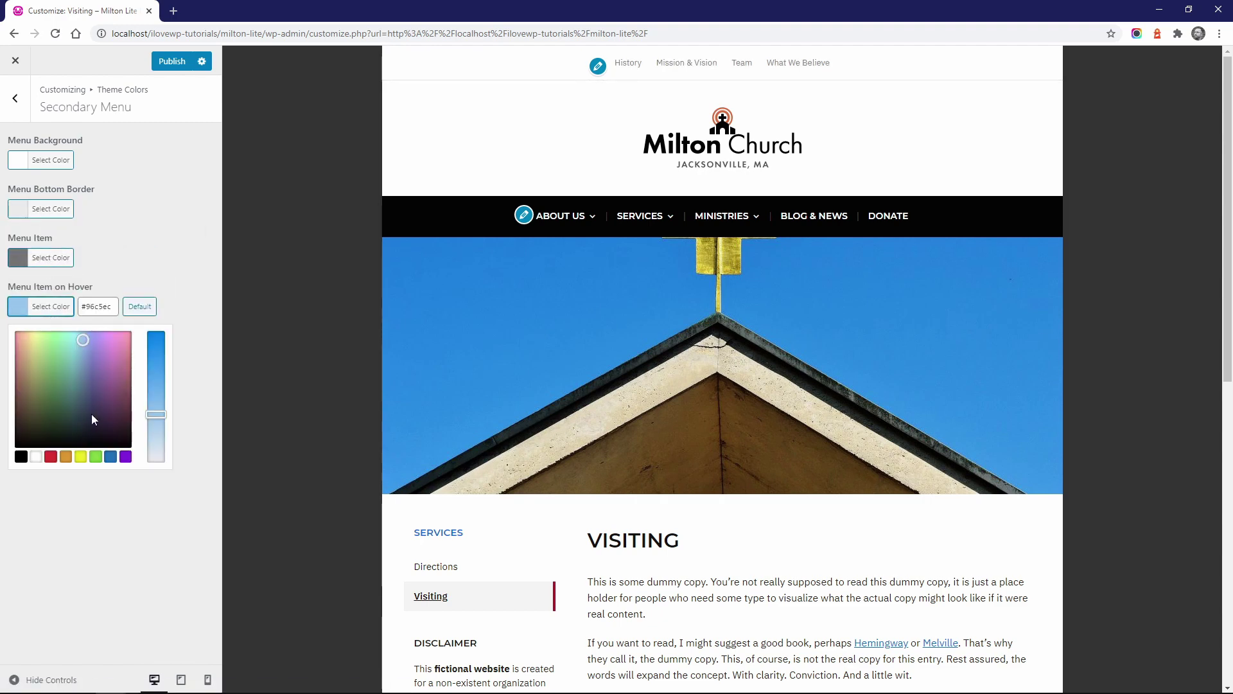
{"action": "left_click", "coordinate": [51, 456]}
{"action": "left_click", "coordinate": [37, 313]}
Step: Set the main menu to a near-white background, #303030 items and red hover, then publish
{"action": "left_click", "coordinate": [15, 98]}
{"action": "left_click", "coordinate": [40, 199]}
{"action": "left_click", "coordinate": [50, 160]}
{"action": "left_click", "coordinate": [26, 204]}
{"action": "left_click_drag", "start_coordinate": [27, 205], "coordinate": [19, 192]}
{"action": "left_click", "coordinate": [50, 160]}
{"action": "left_click", "coordinate": [50, 209]}
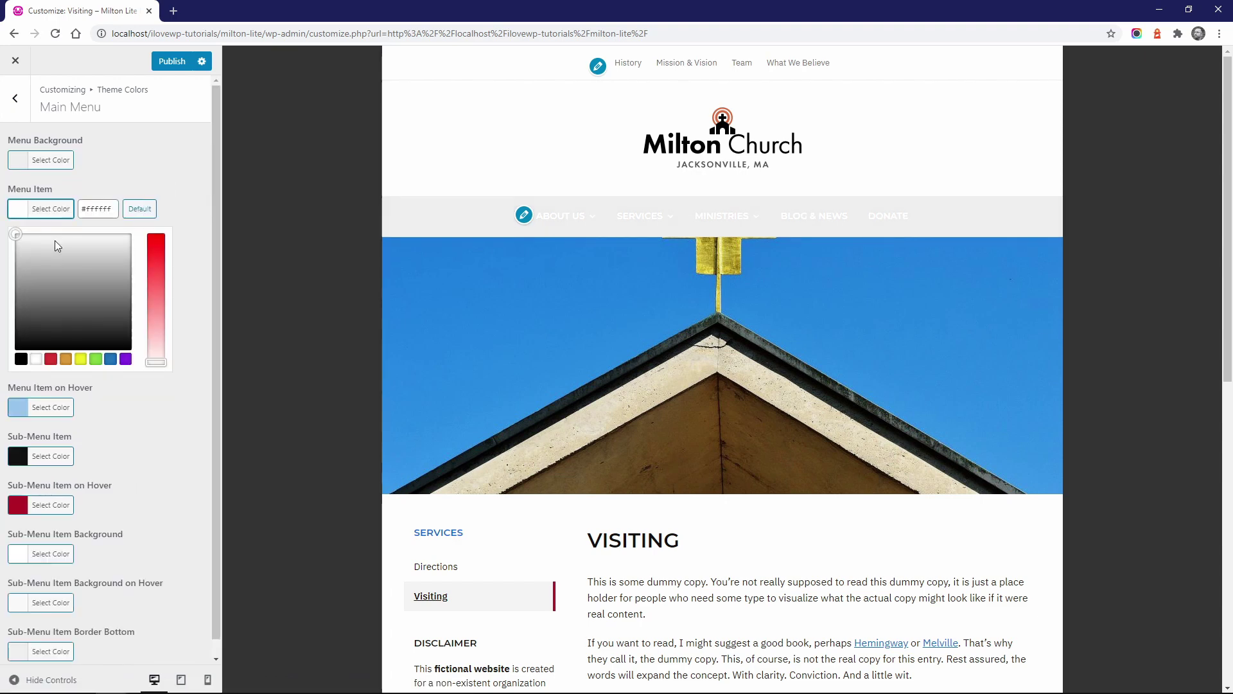
{"action": "left_click", "coordinate": [70, 328]}
{"action": "left_click", "coordinate": [52, 209]}
{"action": "left_click", "coordinate": [50, 257]}
{"action": "left_click", "coordinate": [47, 407]}
{"action": "left_click", "coordinate": [45, 258]}
{"action": "mouse_move", "coordinate": [722, 215]}
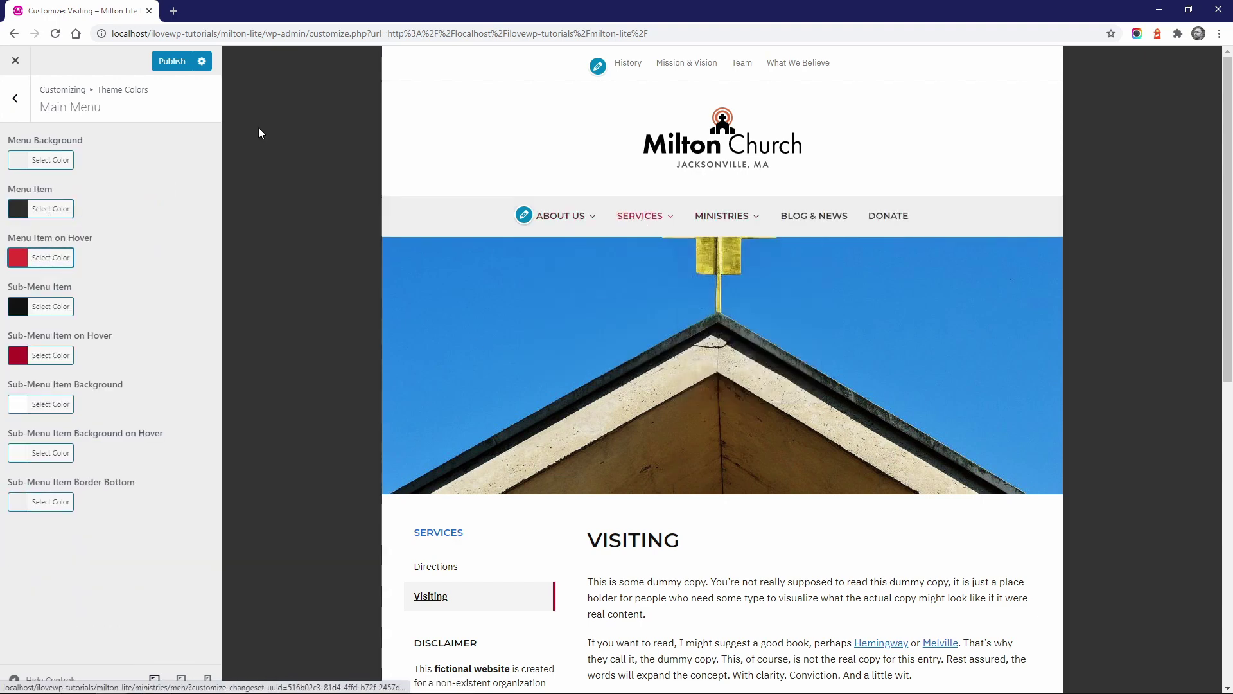
{"action": "left_click", "coordinate": [172, 61]}
Step: Set the homepage welcome message background to dark red #962121
{"action": "left_click", "coordinate": [15, 61]}
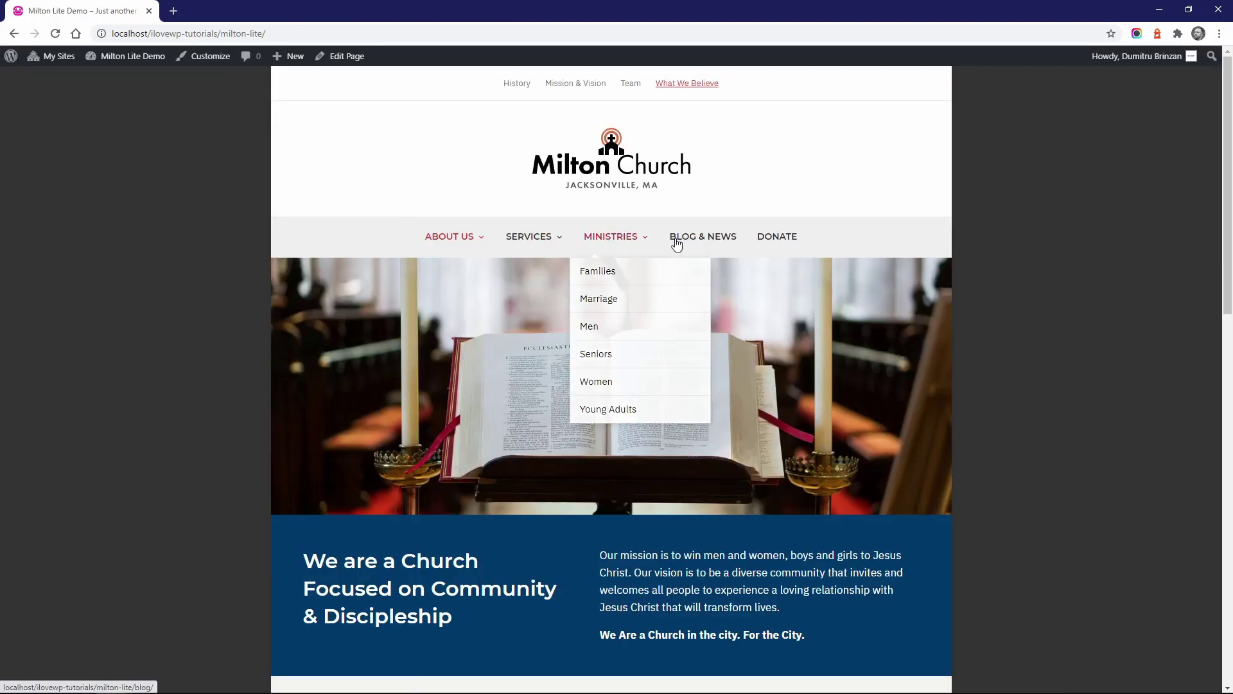
{"action": "left_click", "coordinate": [206, 56]}
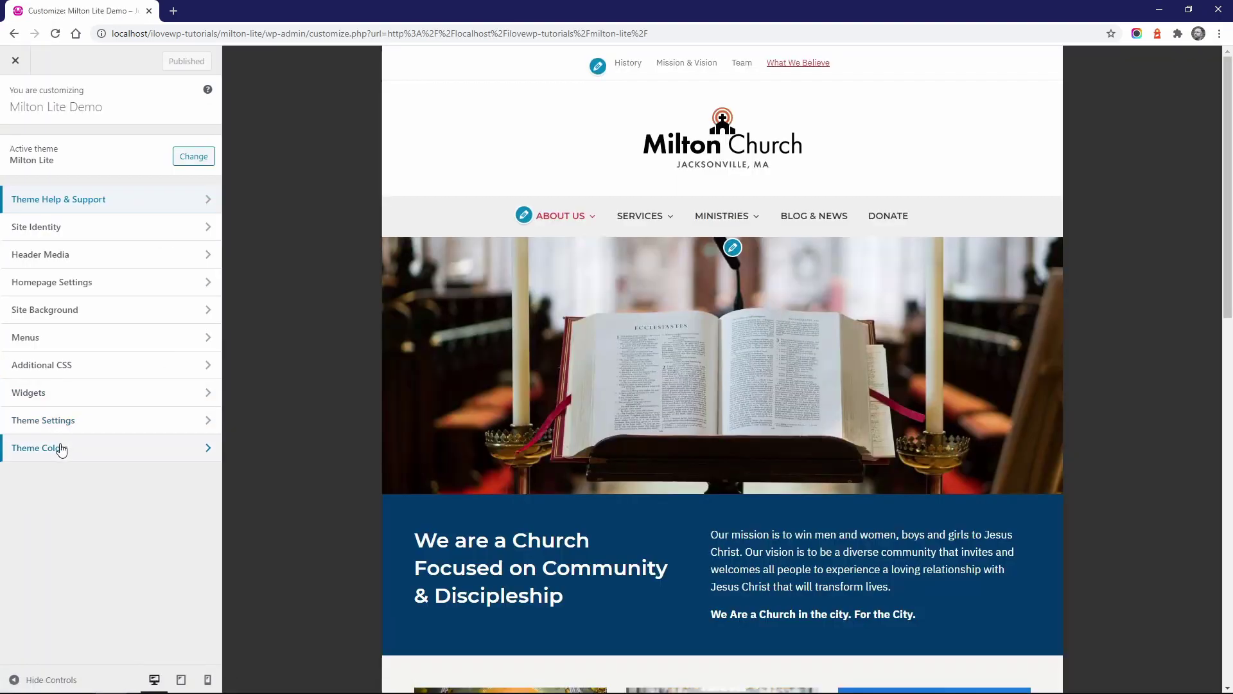
{"action": "left_click", "coordinate": [58, 448]}
{"action": "left_click", "coordinate": [64, 338]}
{"action": "left_click", "coordinate": [47, 160]}
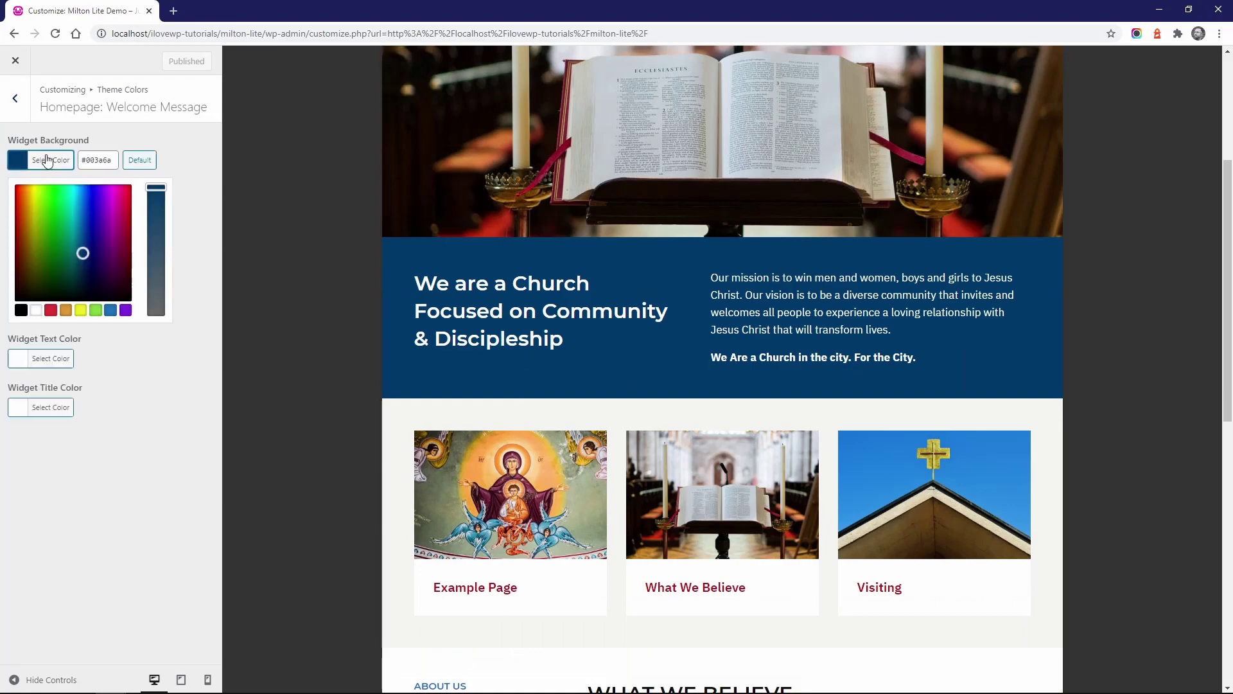
{"action": "left_click", "coordinate": [50, 311]}
{"action": "left_click_drag", "start_coordinate": [14, 202], "coordinate": [11, 234]}
{"action": "left_click", "coordinate": [50, 160]}
Step: Give the footer a light grey background, grey divider line and black text
{"action": "left_click", "coordinate": [16, 98]}
{"action": "scroll", "coordinate": [275, 400], "scroll_direction": "down", "scroll_amount": 10}
{"action": "left_click", "coordinate": [45, 283]}
{"action": "left_click", "coordinate": [50, 160]}
{"action": "left_click_drag", "start_coordinate": [15, 299], "coordinate": [3, 216]}
{"action": "left_click", "coordinate": [35, 162]}
{"action": "left_click", "coordinate": [43, 210]}
{"action": "left_click_drag", "start_coordinate": [16, 334], "coordinate": [2, 275]}
{"action": "left_click", "coordinate": [43, 264]}
{"action": "left_click", "coordinate": [15, 408]}
{"action": "left_click", "coordinate": [39, 257]}
Step: Make footer widget titles black, links dark red, link hover blue, and lighten the background
{"action": "left_click", "coordinate": [41, 311]}
{"action": "left_click", "coordinate": [15, 457]}
{"action": "left_click", "coordinate": [162, 478]}
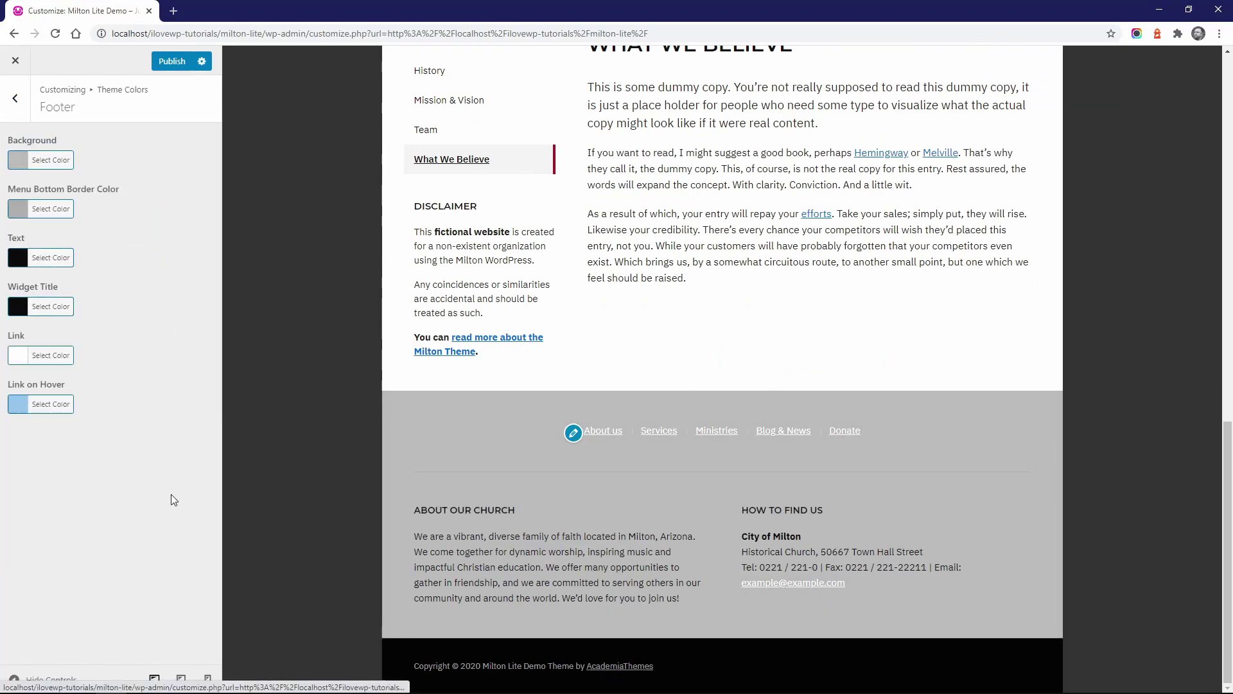
{"action": "left_click", "coordinate": [48, 355]}
{"action": "left_click", "coordinate": [50, 506]}
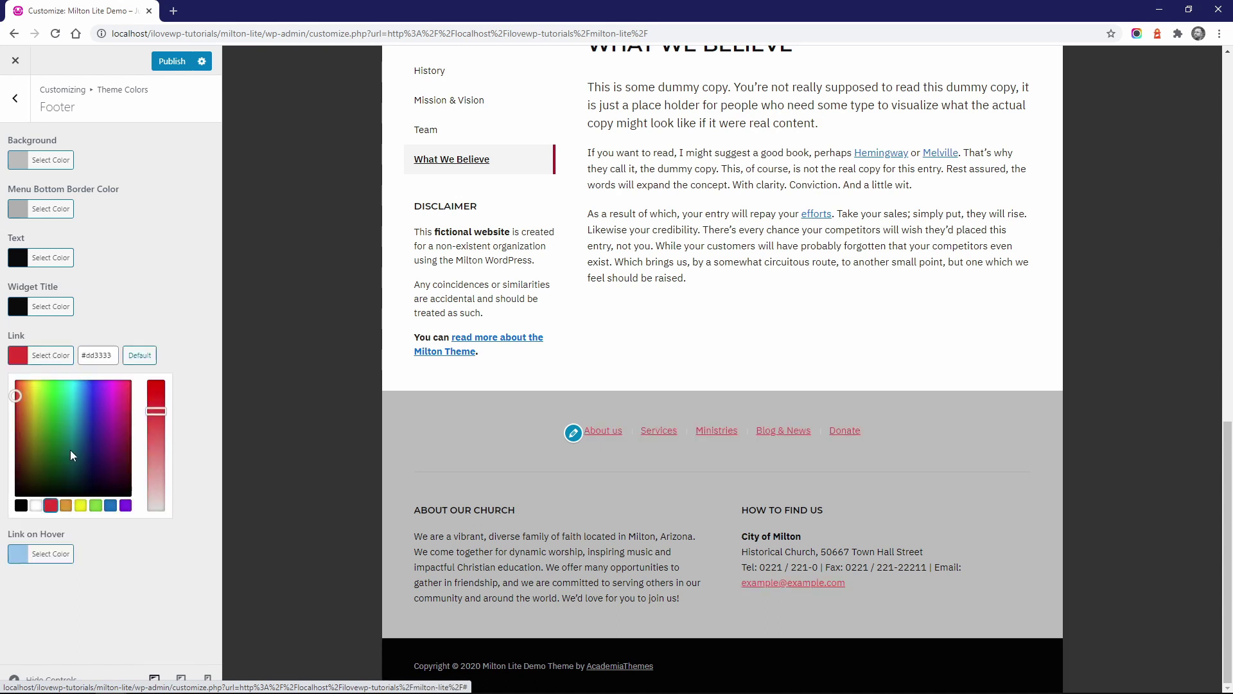
{"action": "left_click_drag", "start_coordinate": [16, 397], "coordinate": [6, 423]}
{"action": "left_click", "coordinate": [5, 424]}
{"action": "left_click", "coordinate": [50, 409]}
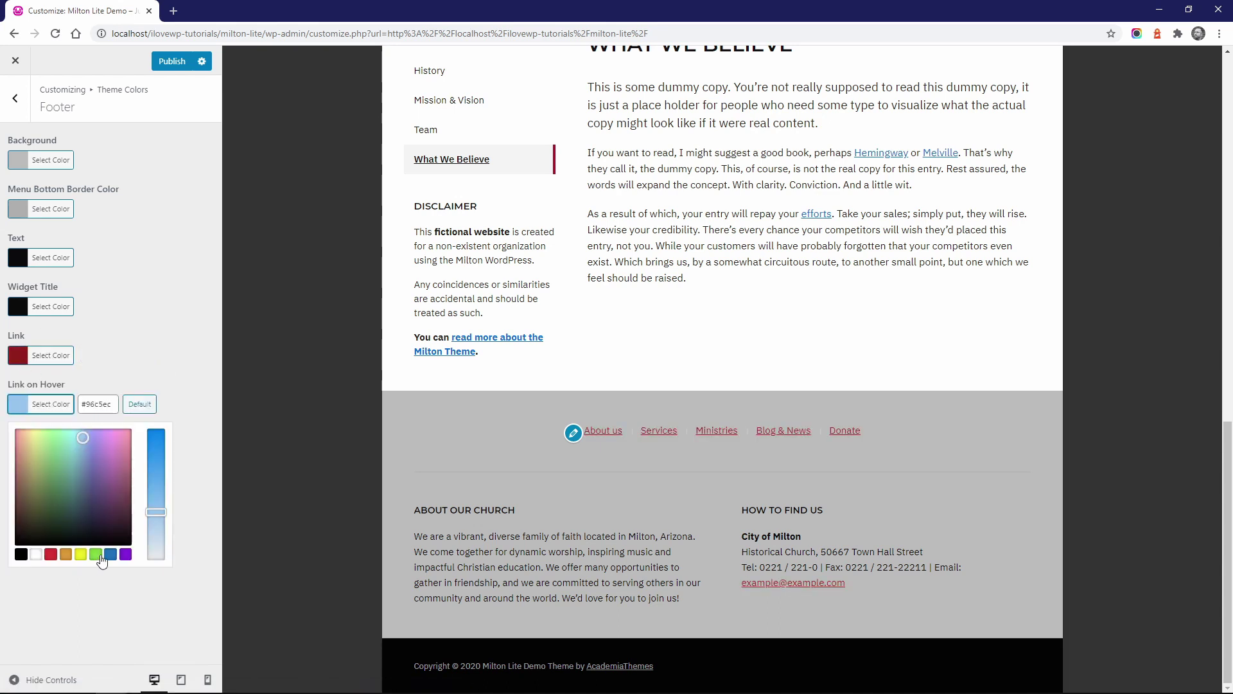
{"action": "left_click", "coordinate": [112, 555]}
{"action": "left_click", "coordinate": [53, 403]}
{"action": "left_click", "coordinate": [50, 160]}
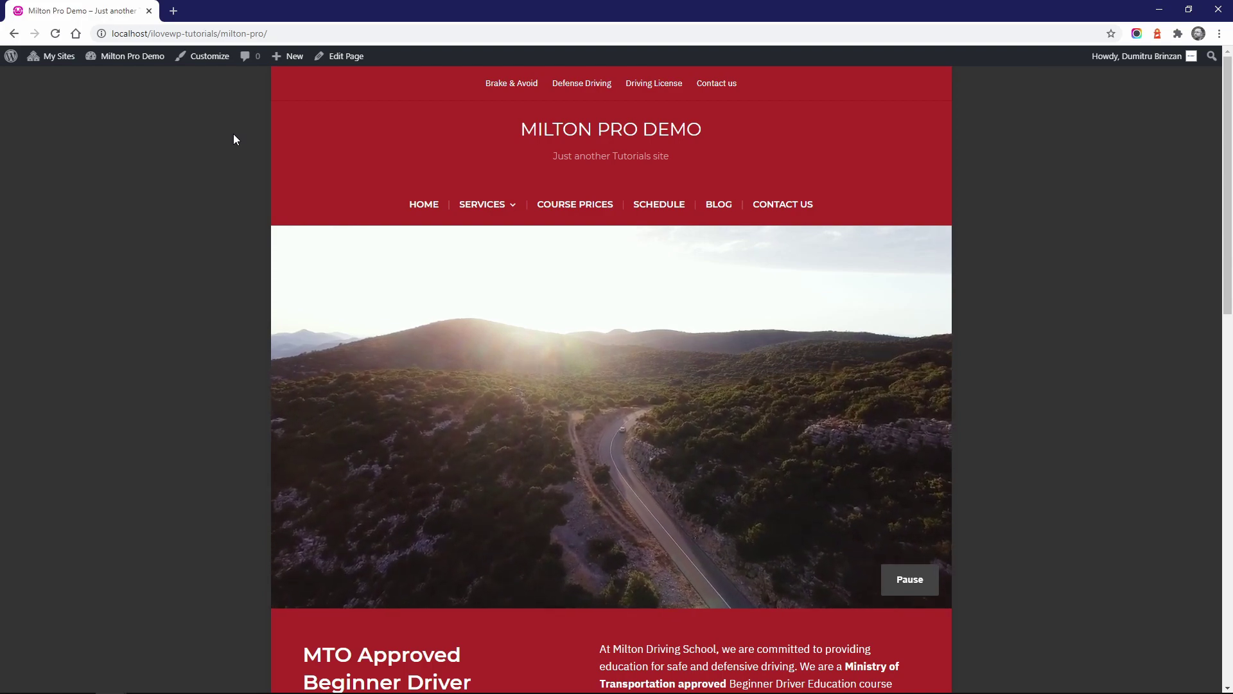
Step: Scroll the Milton Pro Demo front page, then go to Dashboard from the admin bar site menu
{"action": "scroll", "coordinate": [254, 232], "scroll_direction": "down", "scroll_amount": 4}
{"action": "scroll", "coordinate": [254, 244], "scroll_direction": "down", "scroll_amount": 10}
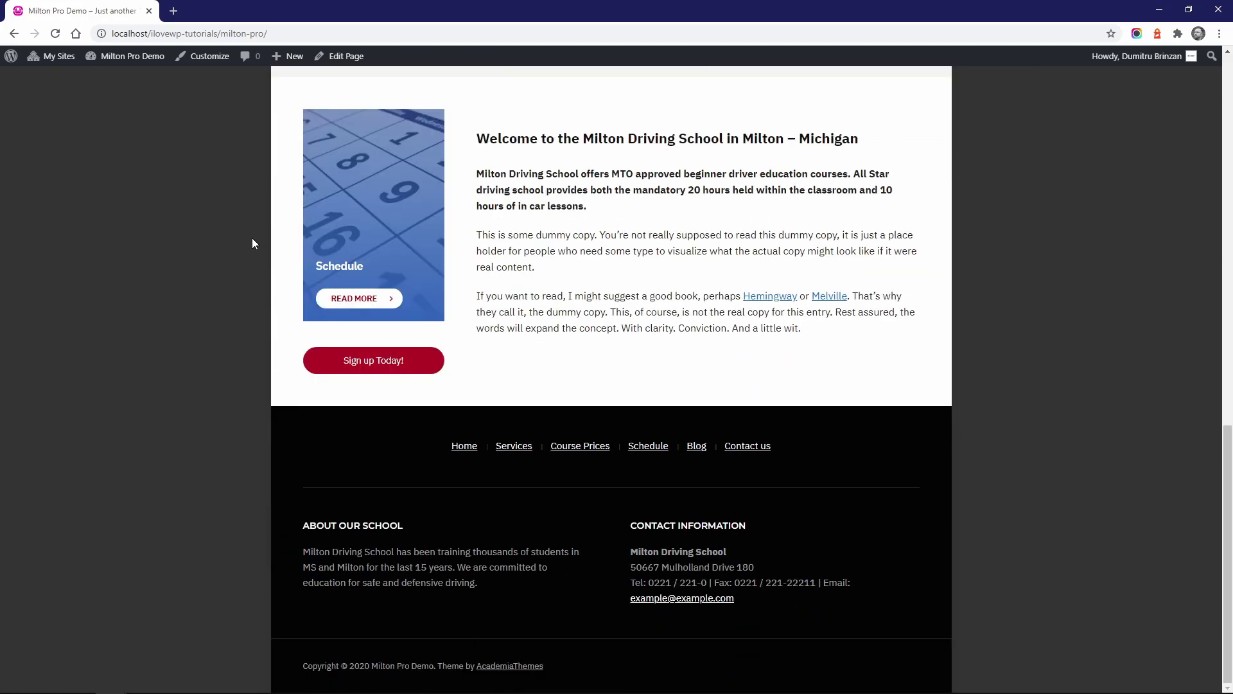
{"action": "scroll", "coordinate": [253, 243], "scroll_direction": "up", "scroll_amount": 15}
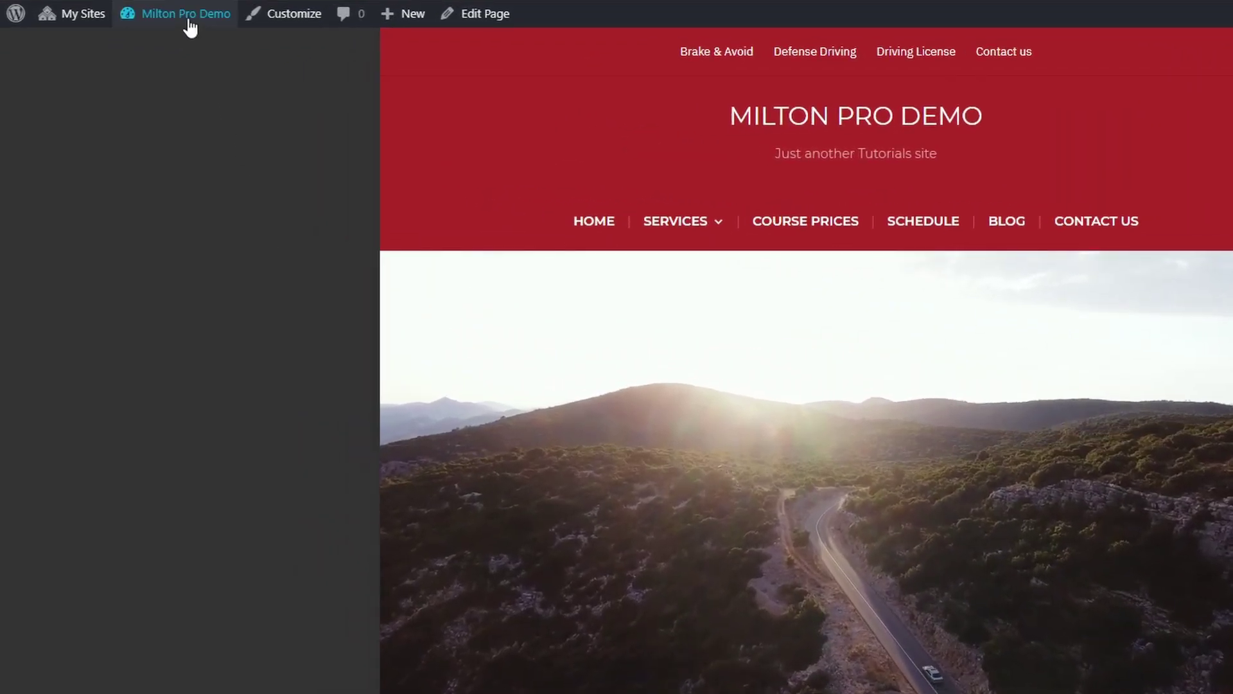
{"action": "mouse_move", "coordinate": [131, 64]}
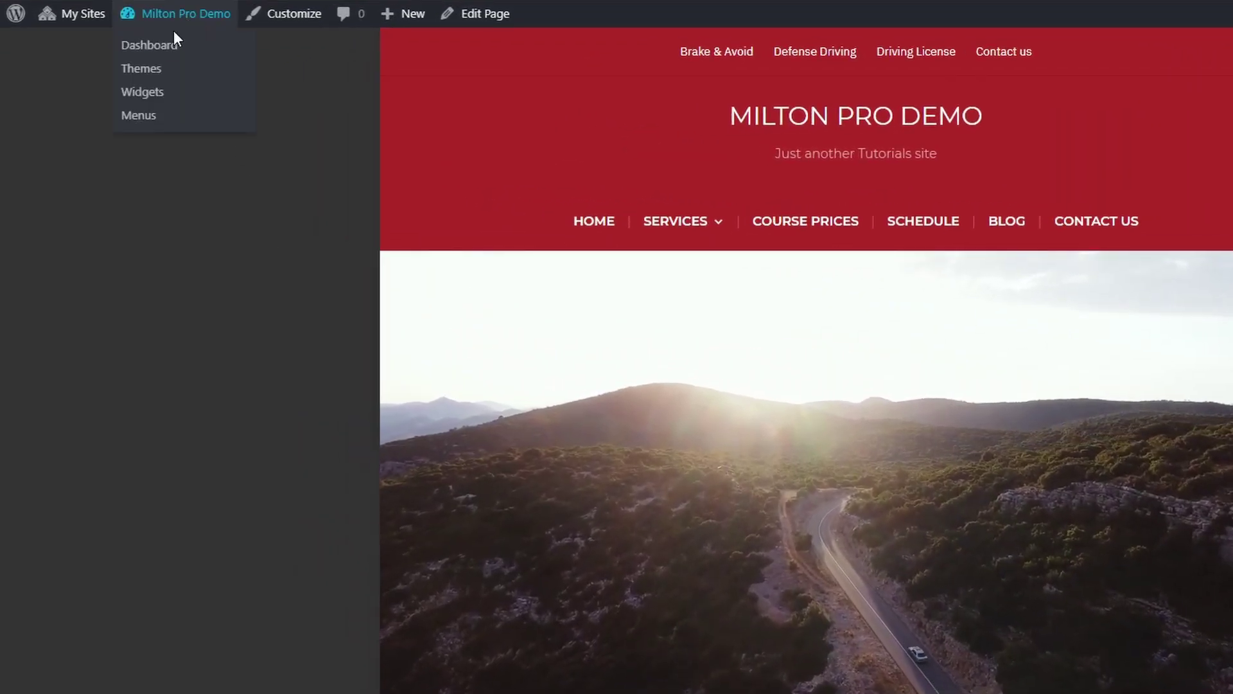
{"action": "left_click", "coordinate": [166, 45]}
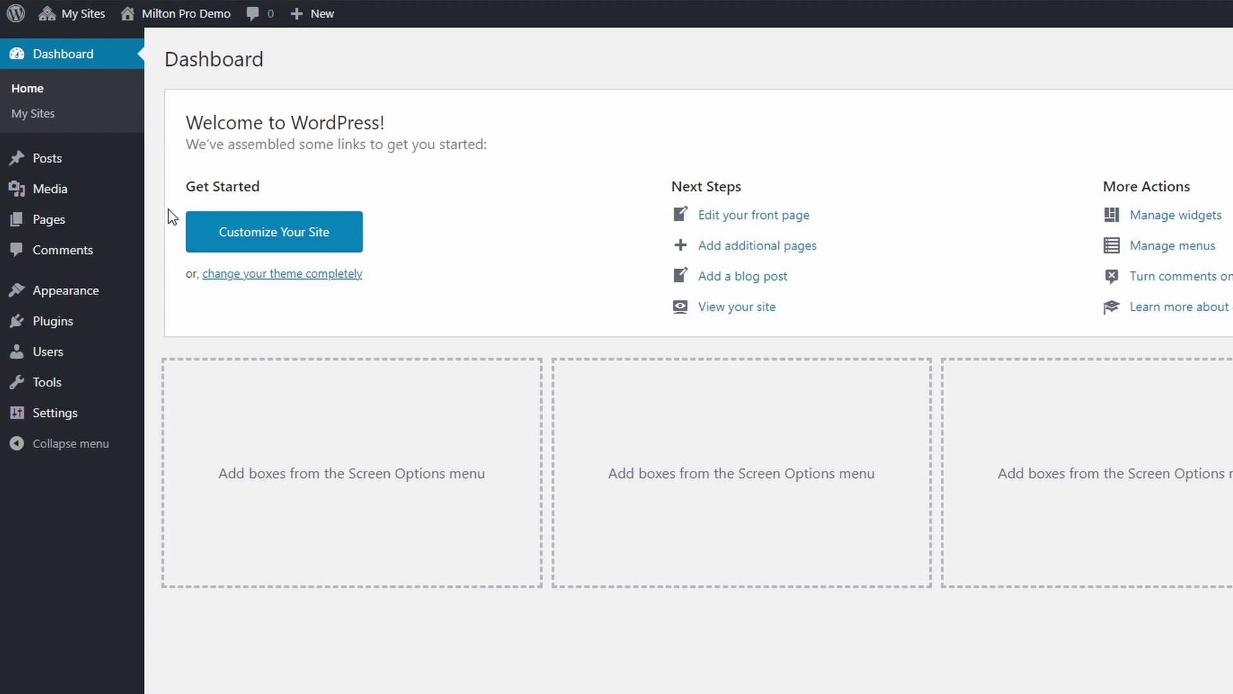
Step: Open Appearance > Widgets and expand the Academia: Call to Action widget's settings
{"action": "mouse_move", "coordinate": [128, 303]}
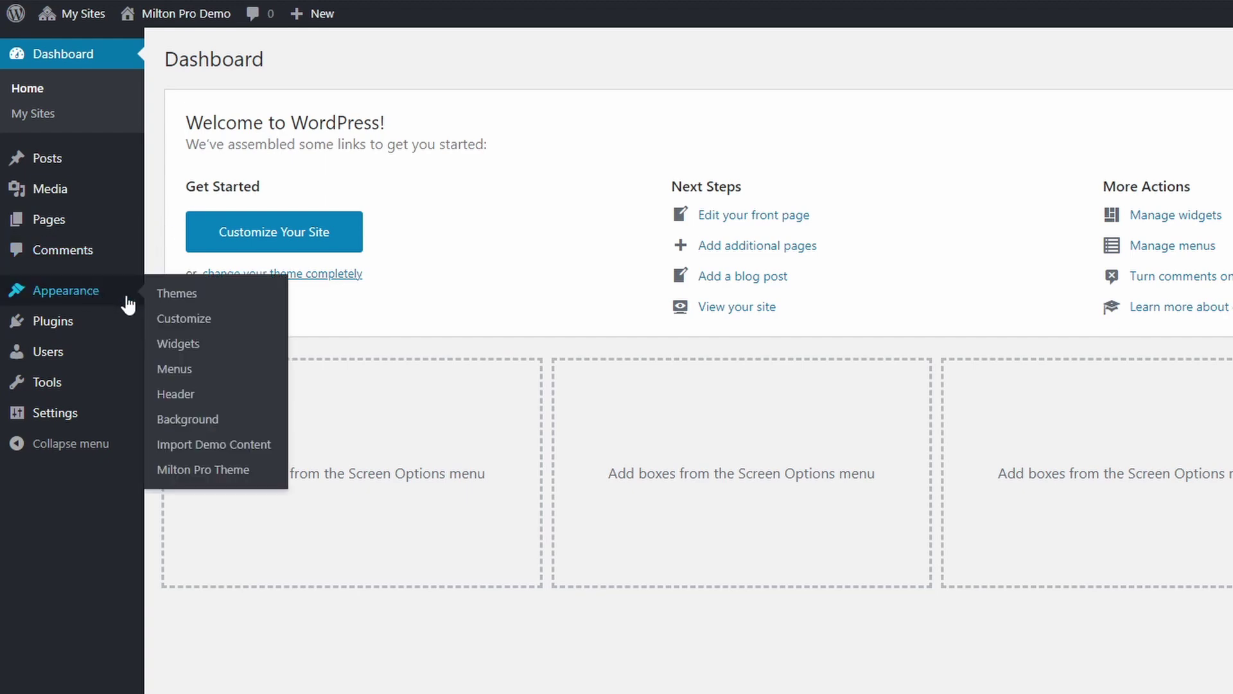
{"action": "left_click", "coordinate": [174, 347]}
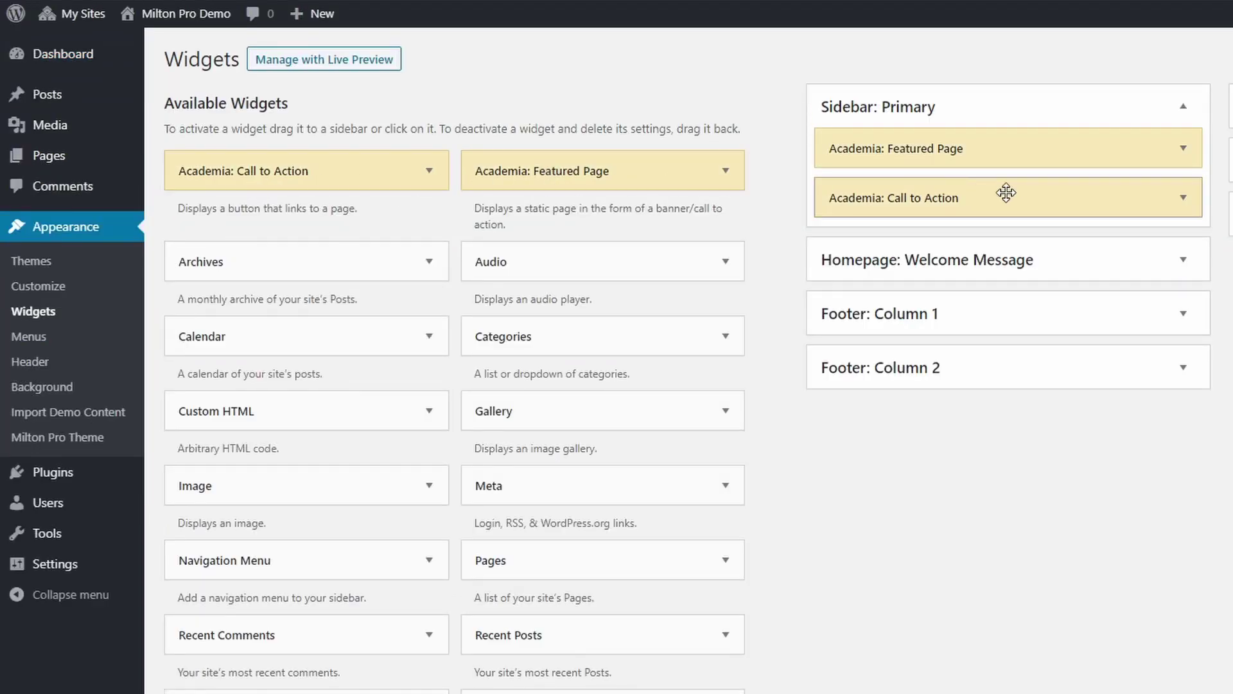
{"action": "left_click", "coordinate": [1191, 204]}
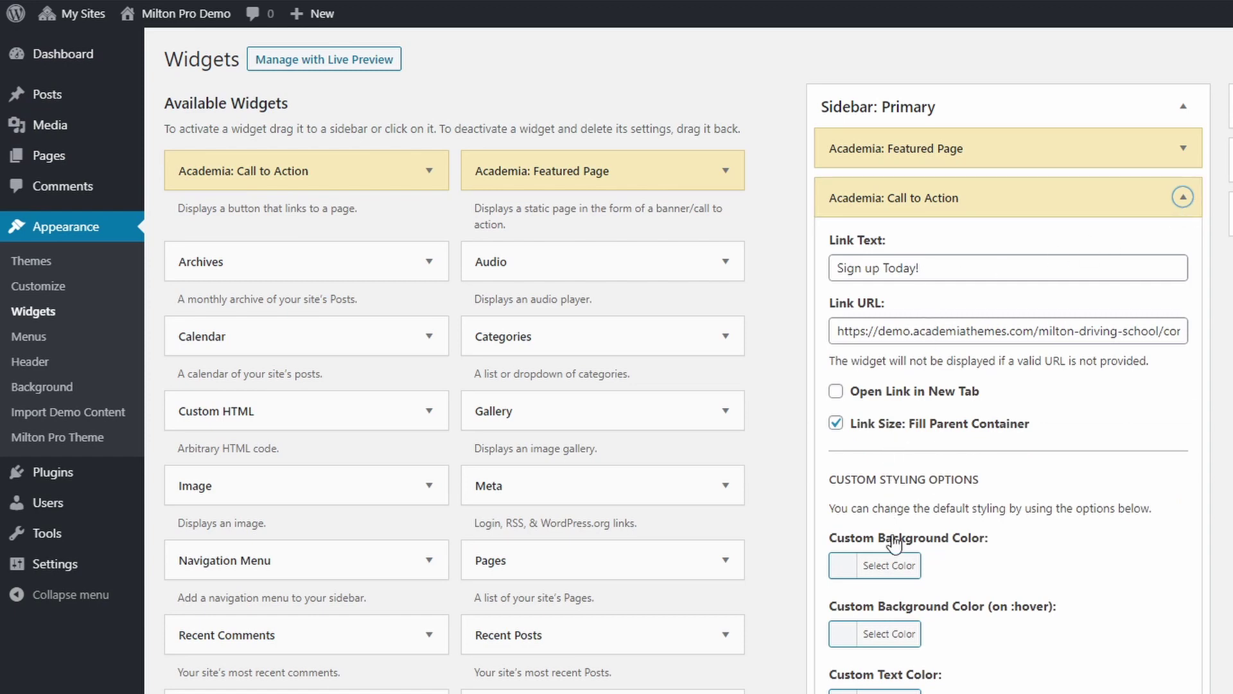
{"action": "left_click", "coordinate": [887, 566]}
{"action": "left_click", "coordinate": [888, 566]}
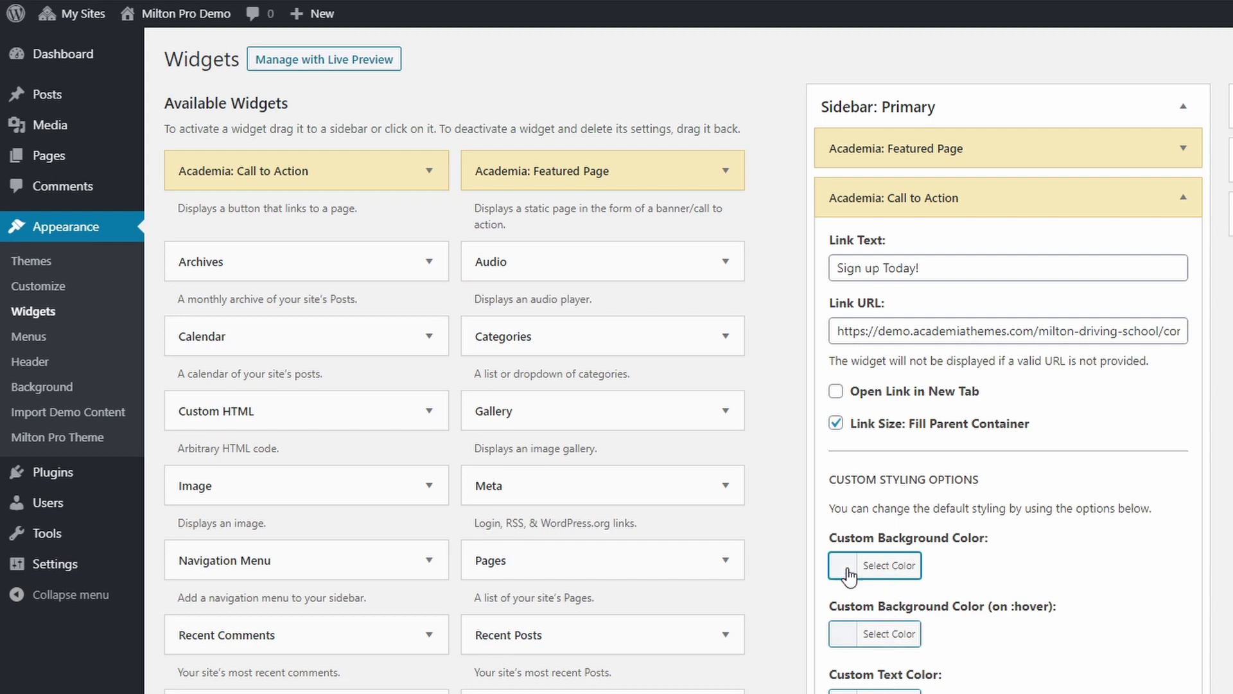
Step: Check the front page, then return to Widgets from the admin bar dropdown
{"action": "left_click", "coordinate": [185, 16]}
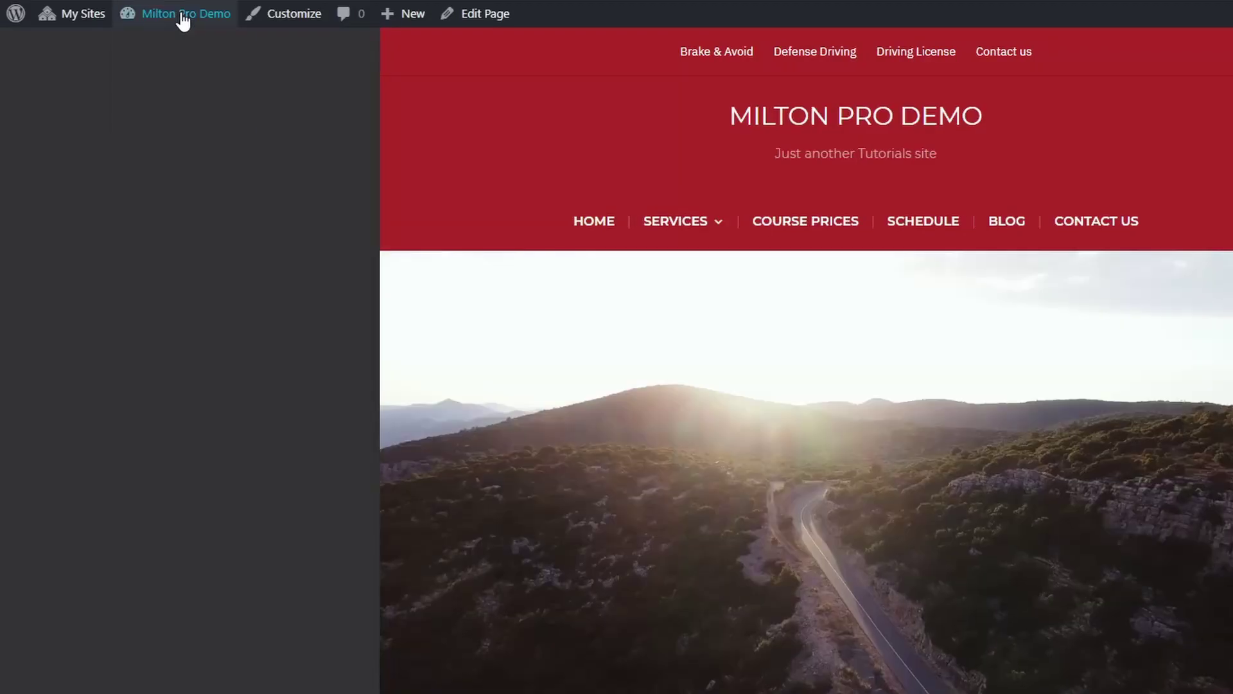
{"action": "scroll", "coordinate": [271, 399], "scroll_direction": "down", "scroll_amount": 3}
{"action": "scroll", "coordinate": [271, 398], "scroll_direction": "down", "scroll_amount": 10}
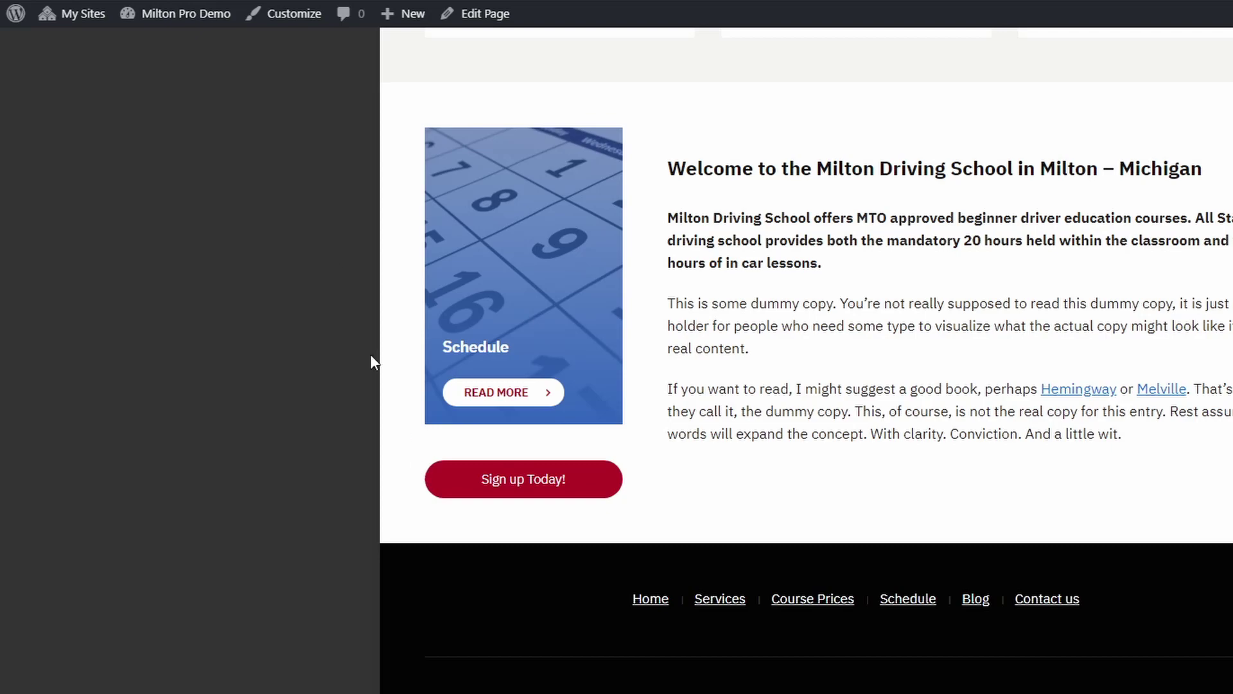
{"action": "mouse_move", "coordinate": [182, 17]}
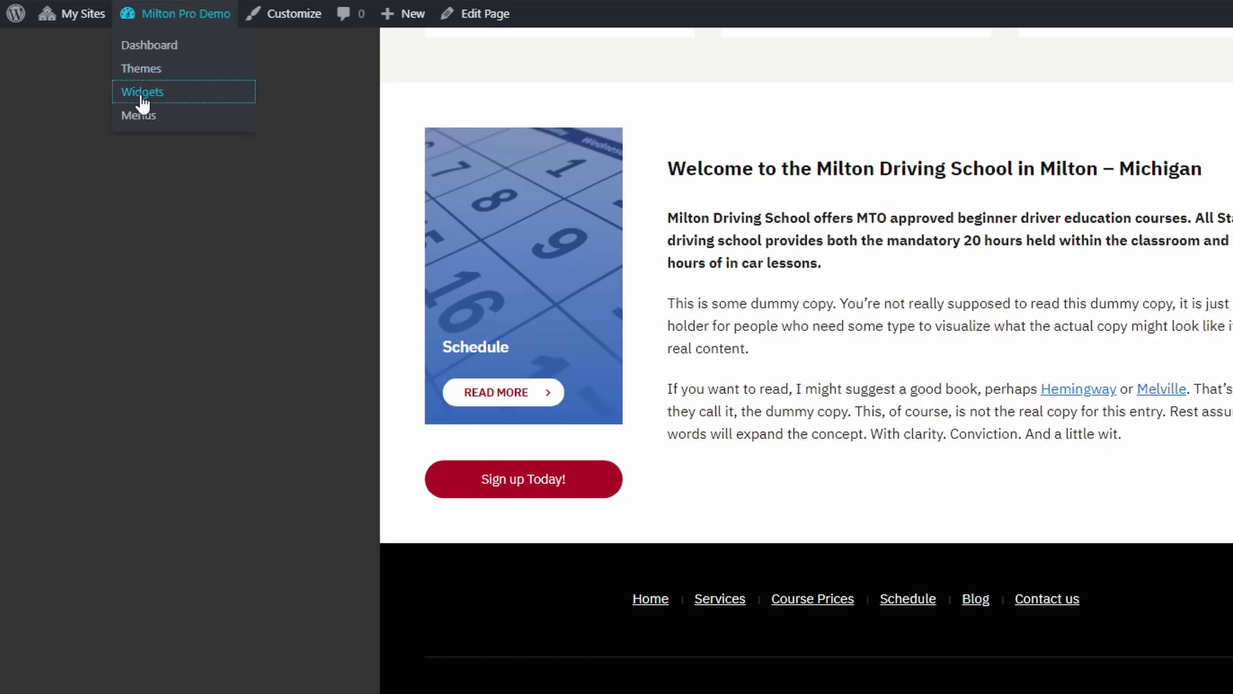
{"action": "left_click", "coordinate": [142, 94]}
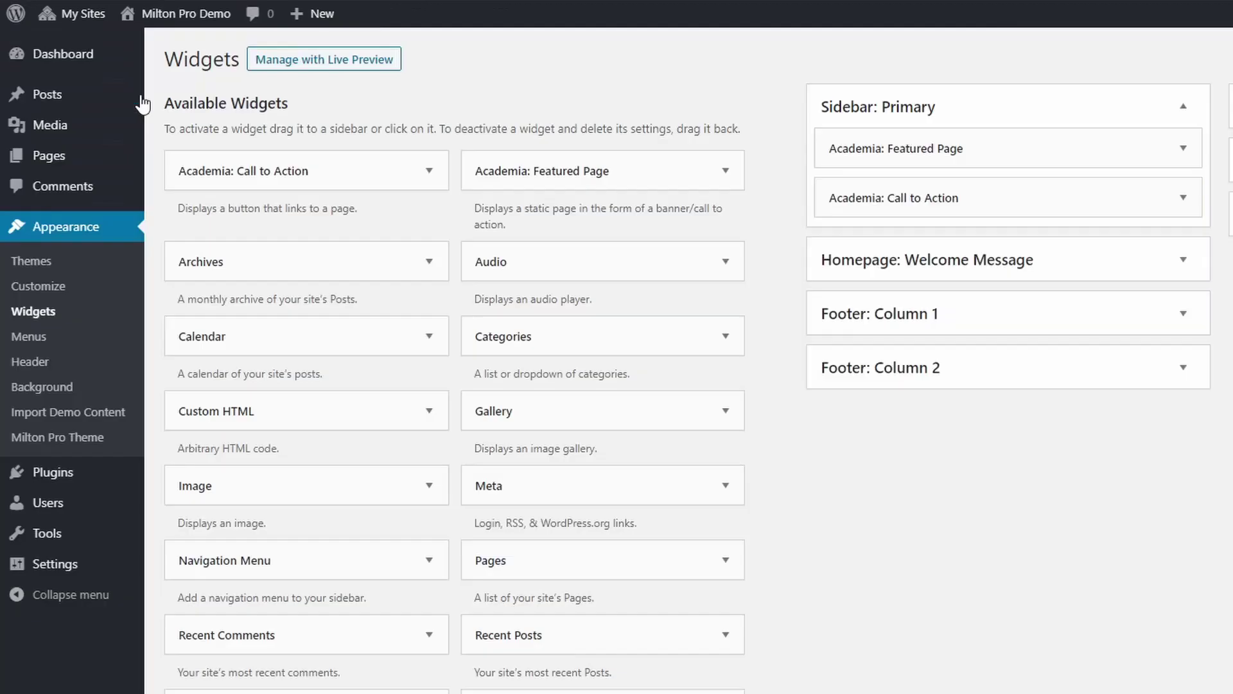
Step: Expand the Featured Page widget, keeping Schedule as the page and its current image
{"action": "left_click", "coordinate": [1185, 151]}
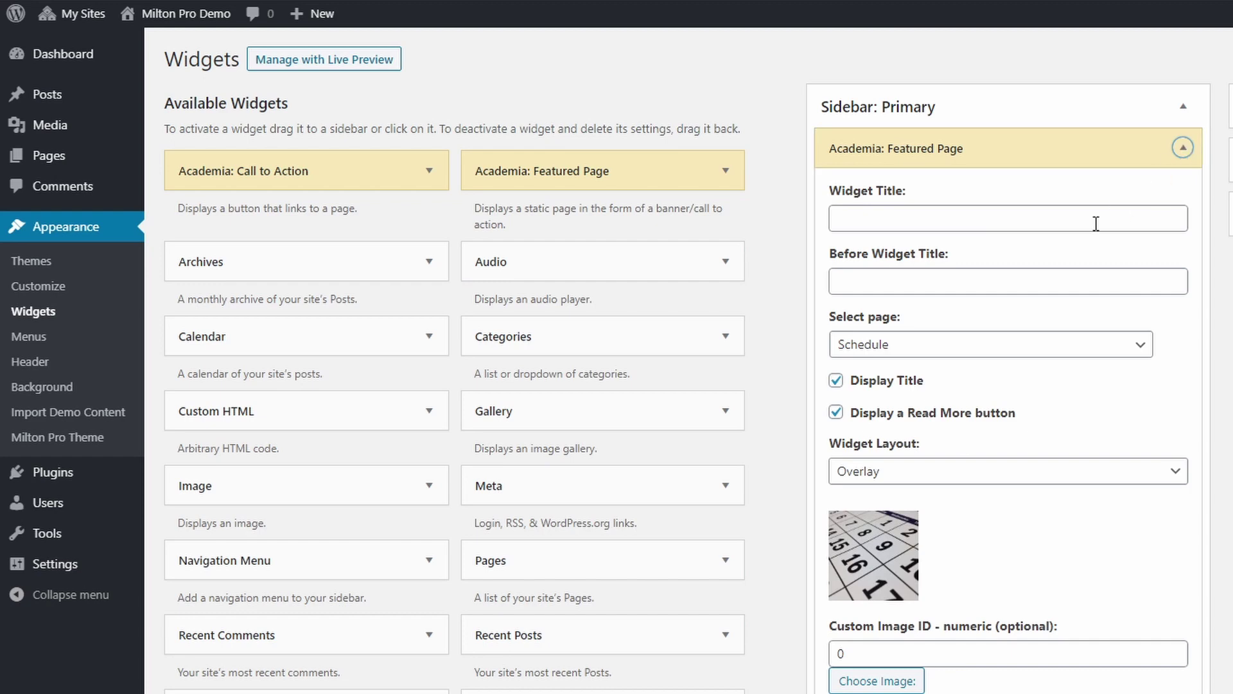
{"action": "scroll", "coordinate": [923, 445], "scroll_direction": "down", "scroll_amount": 3}
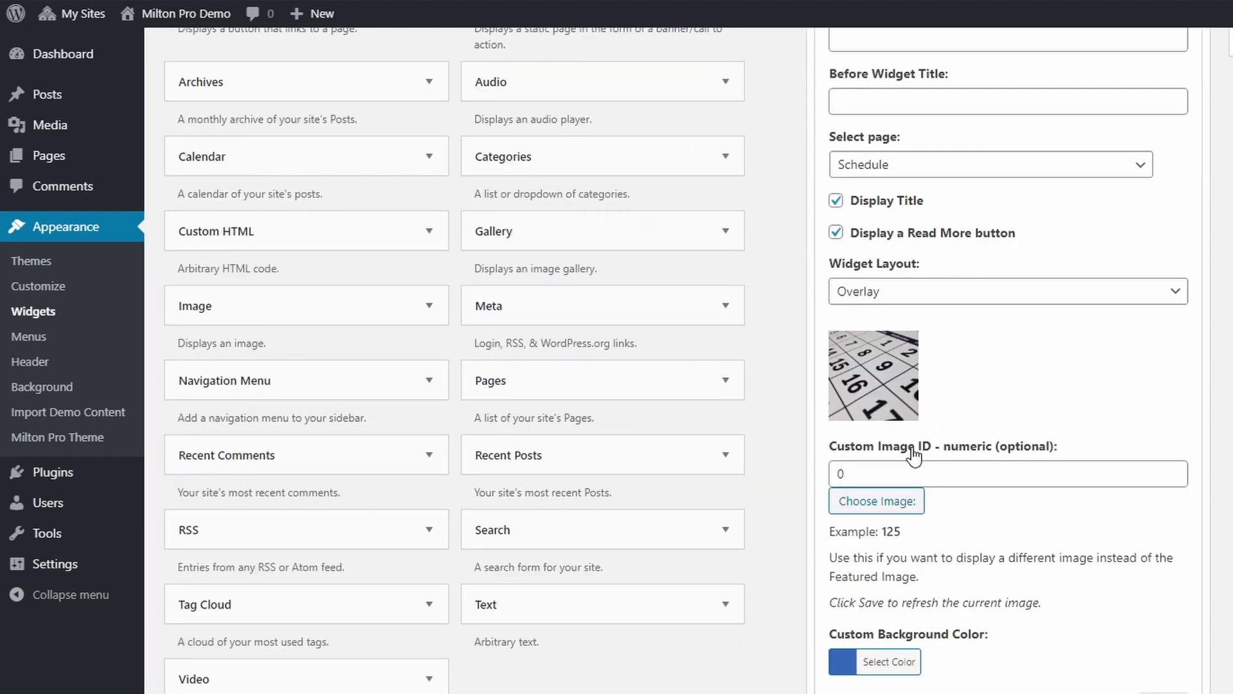
{"action": "scroll", "coordinate": [893, 533], "scroll_direction": "up", "scroll_amount": 2}
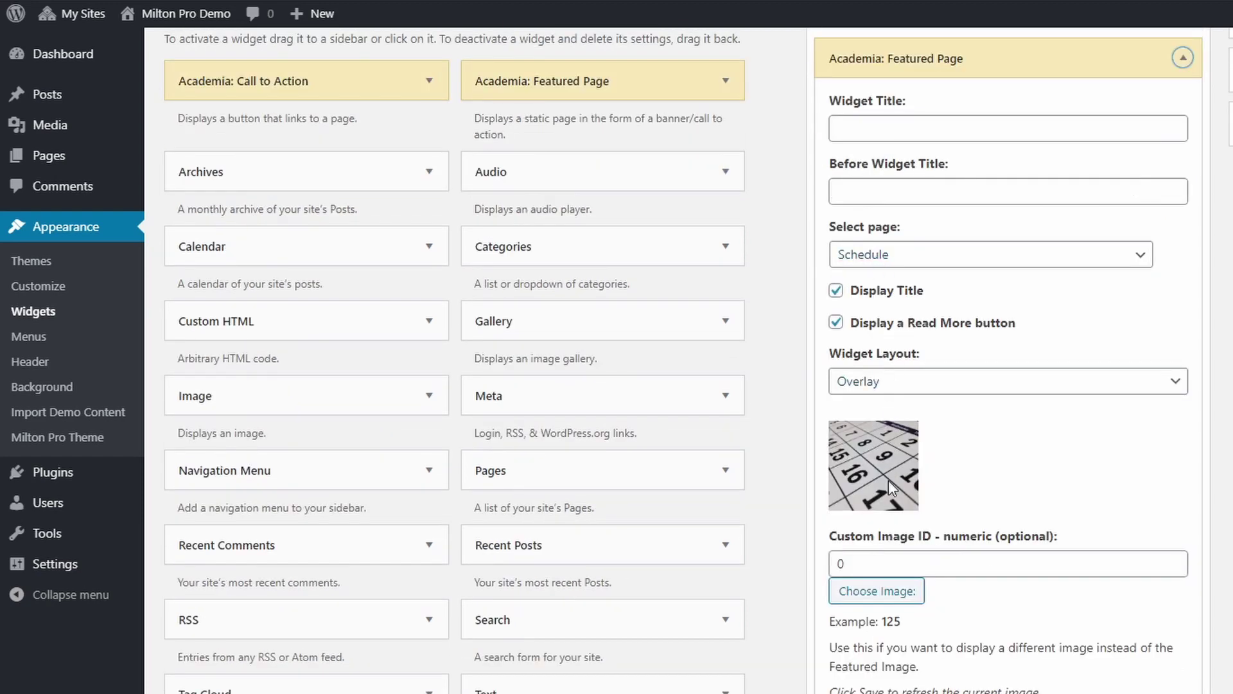
{"action": "left_click", "coordinate": [887, 256]}
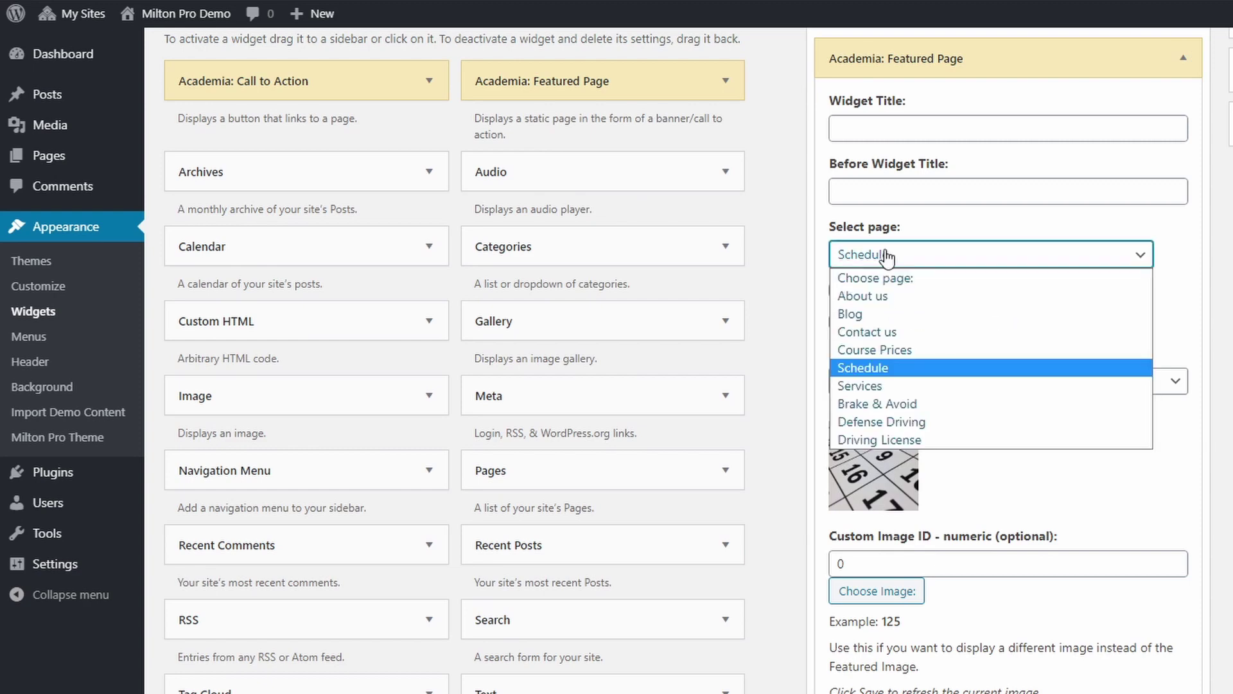
{"action": "left_click", "coordinate": [887, 256]}
{"action": "scroll", "coordinate": [897, 468], "scroll_direction": "down", "scroll_amount": 2}
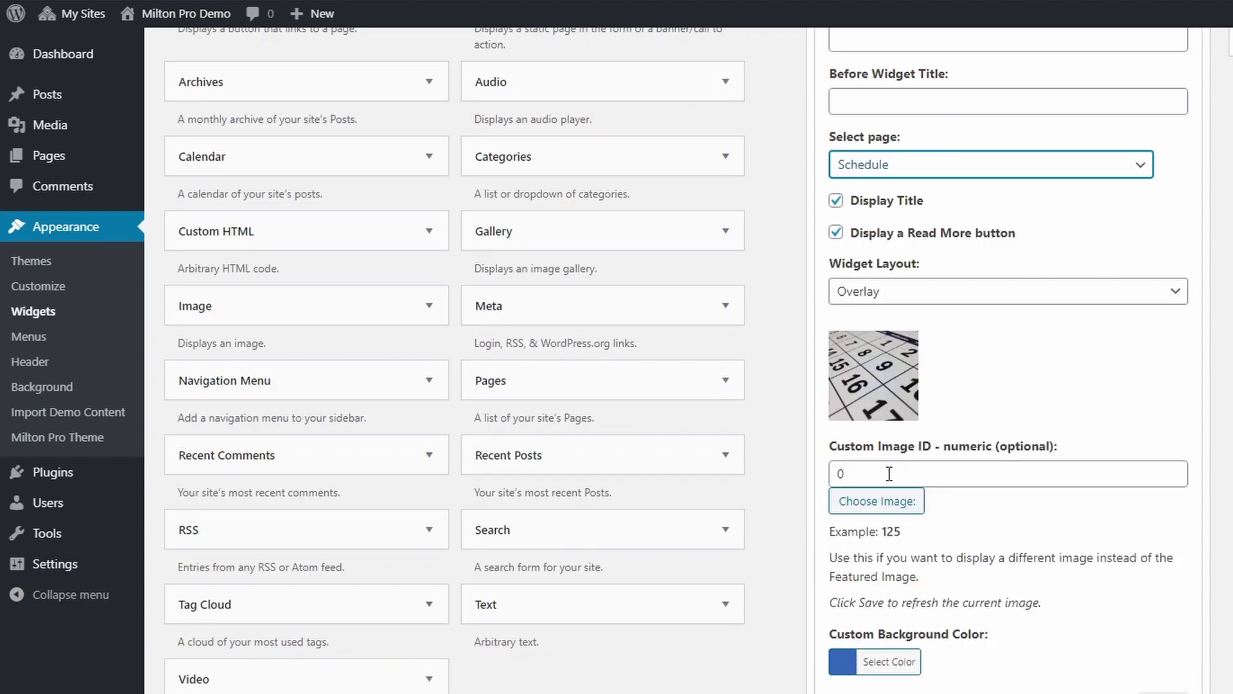
{"action": "left_click", "coordinate": [871, 504]}
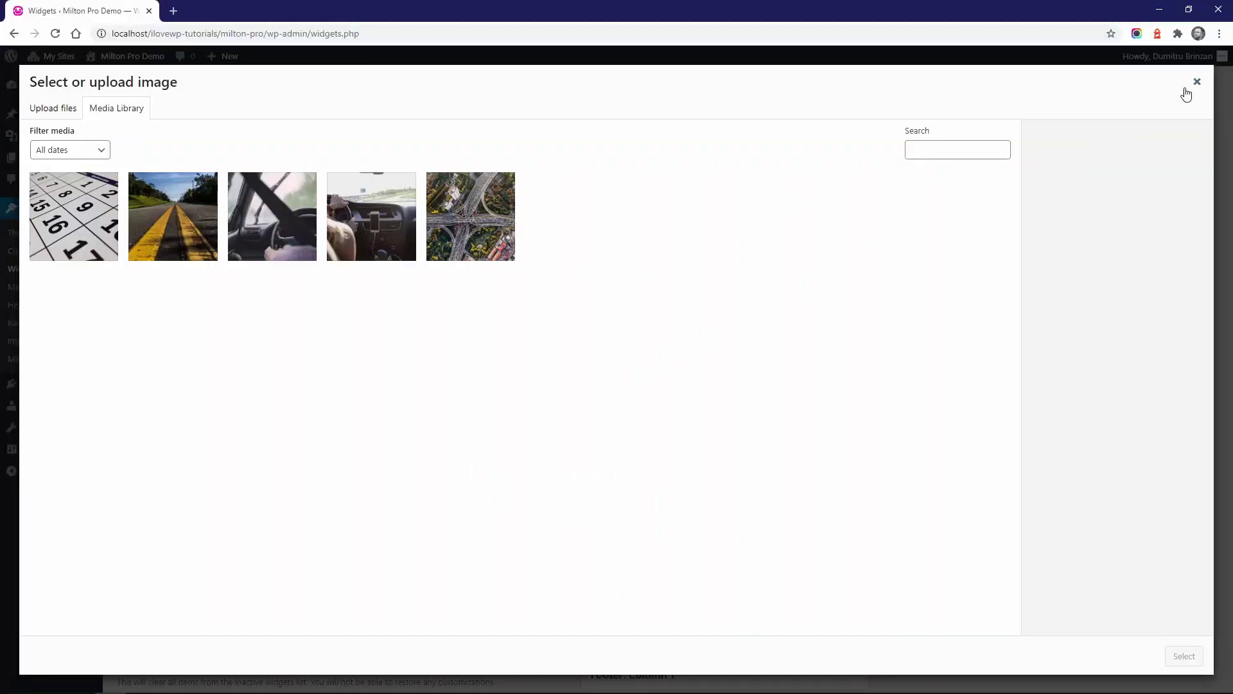
{"action": "left_click", "coordinate": [1195, 85]}
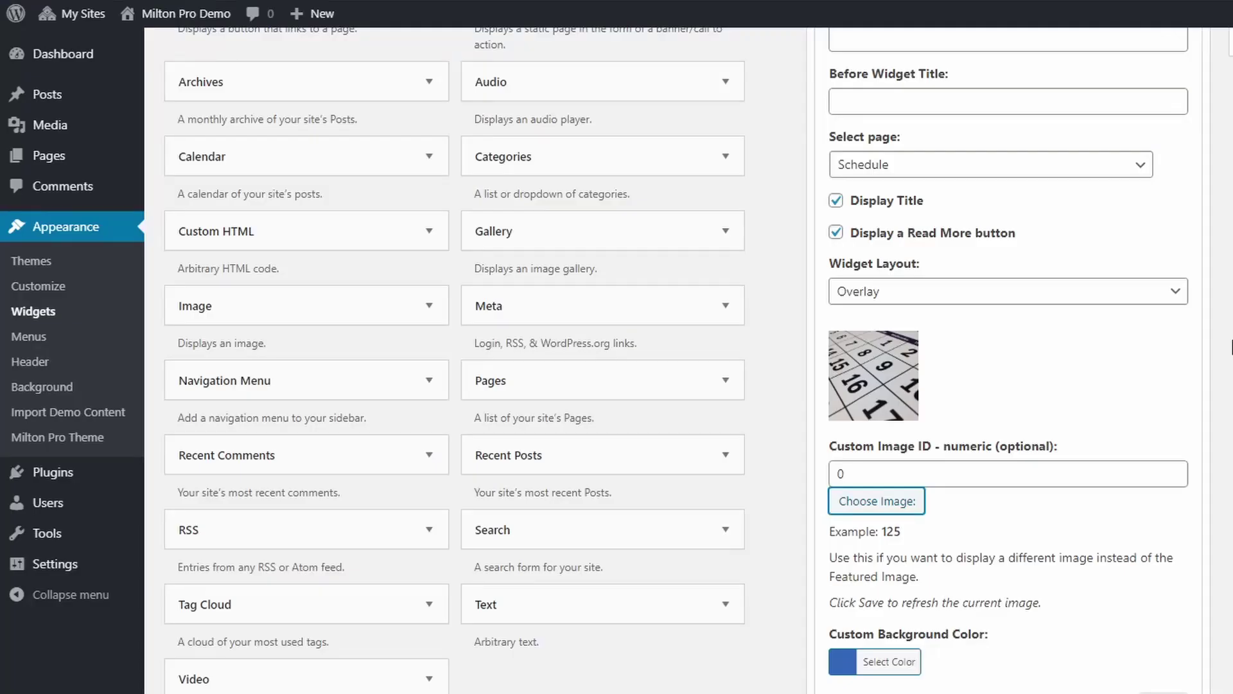
Step: Set the widget background to red and layout to Standard, then view the live homepage
{"action": "left_click", "coordinate": [882, 660]}
{"action": "scroll", "coordinate": [881, 633], "scroll_direction": "down", "scroll_amount": 4}
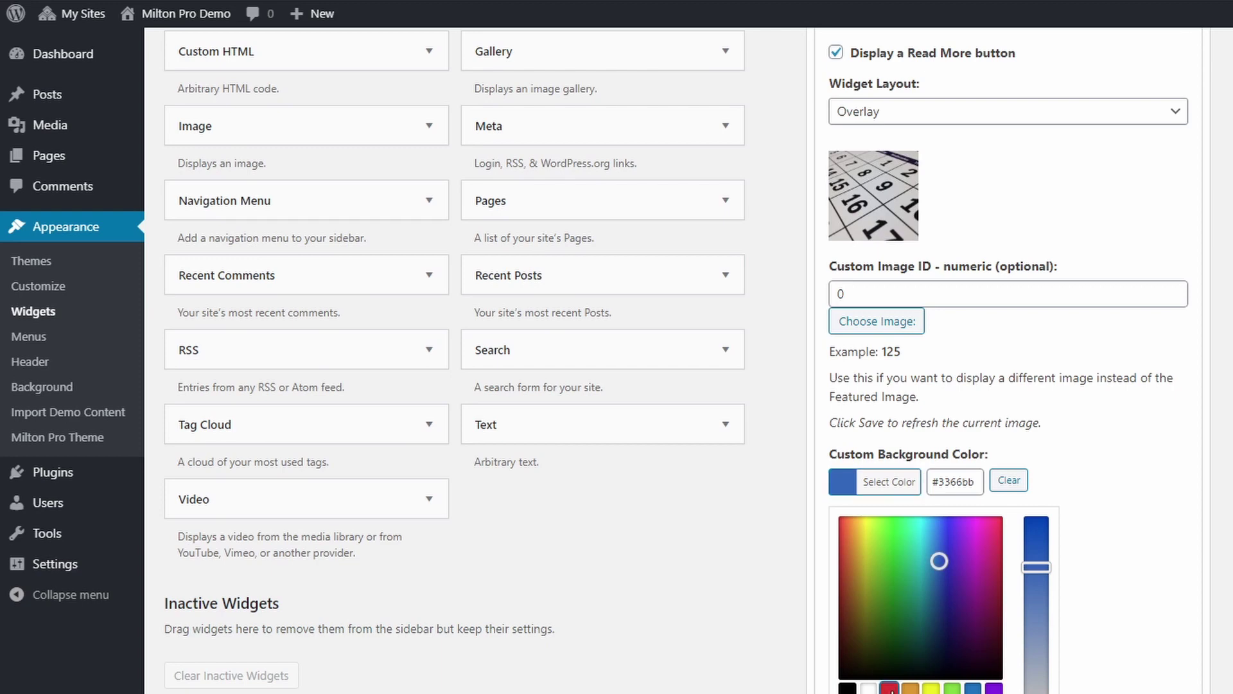
{"action": "left_click", "coordinate": [889, 687]}
{"action": "left_click", "coordinate": [889, 482]}
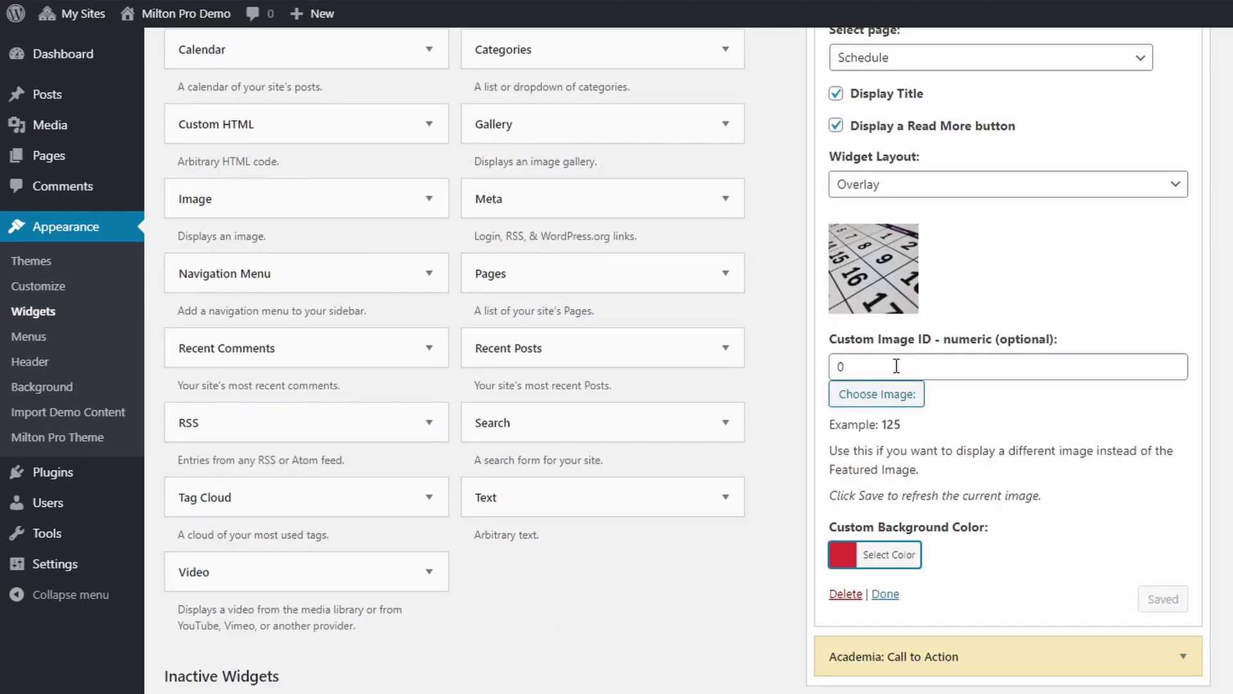
{"action": "scroll", "coordinate": [900, 385], "scroll_direction": "up", "scroll_amount": 2}
{"action": "scroll", "coordinate": [928, 295], "scroll_direction": "up", "scroll_amount": 2}
{"action": "left_click", "coordinate": [896, 366]}
{"action": "left_click", "coordinate": [903, 386]}
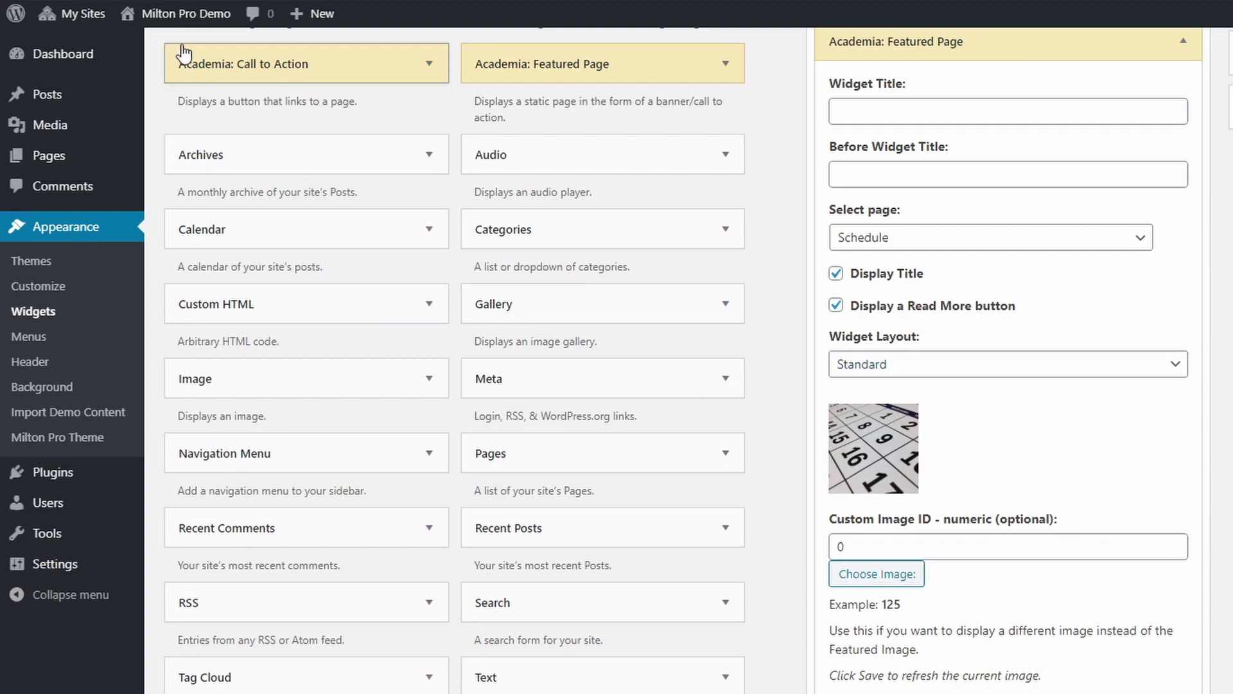
{"action": "left_click", "coordinate": [137, 52]}
{"action": "scroll", "coordinate": [244, 379], "scroll_direction": "down", "scroll_amount": 5}
{"action": "scroll", "coordinate": [244, 373], "scroll_direction": "down", "scroll_amount": 8}
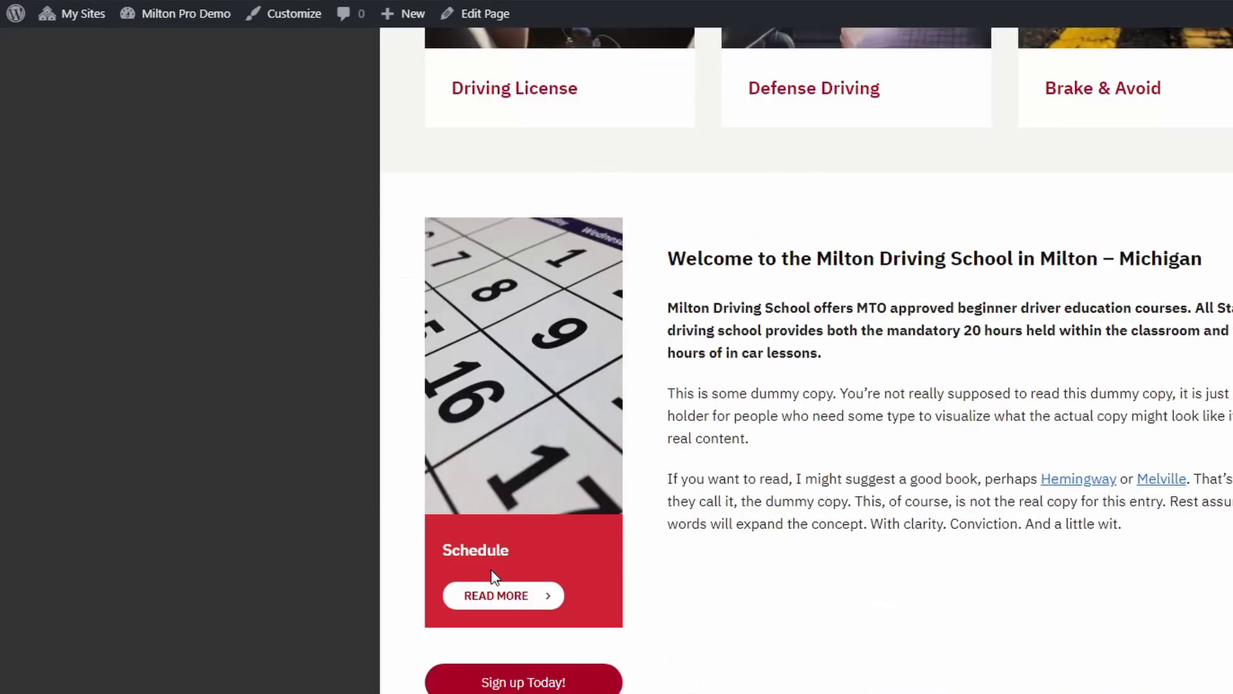
Step: Browse from the Defense Driving service page to the Driving License page
{"action": "scroll", "coordinate": [475, 561], "scroll_direction": "up", "scroll_amount": 6}
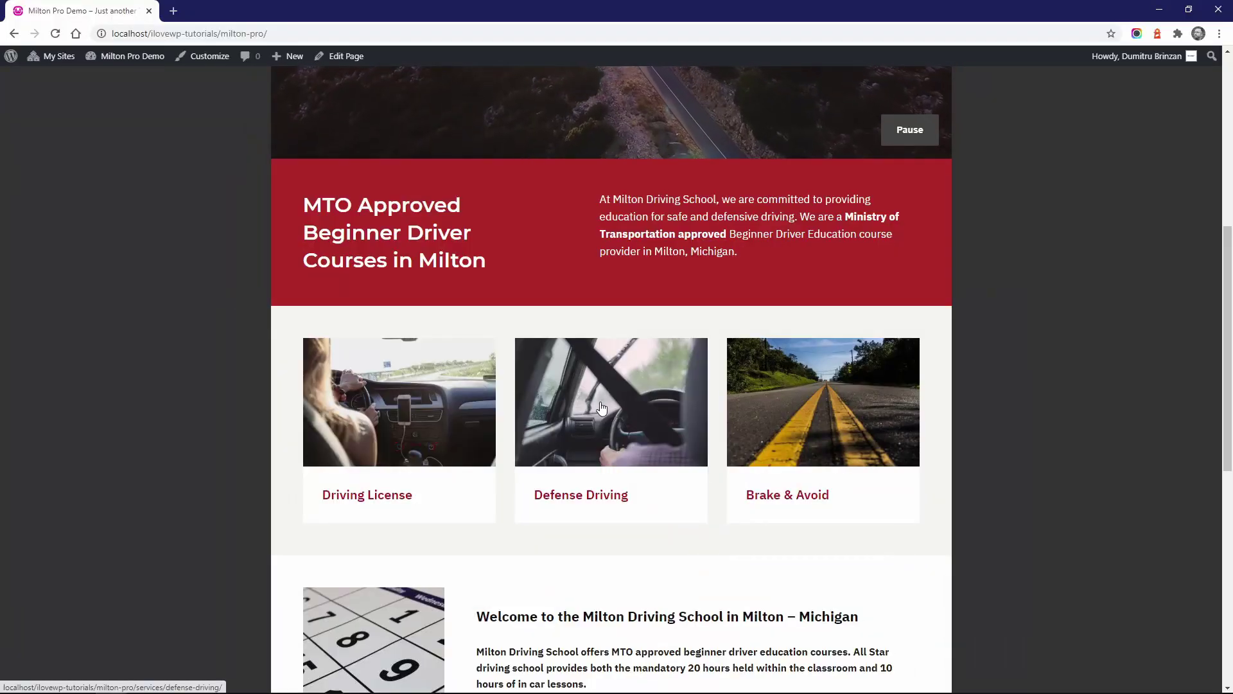
{"action": "left_click", "coordinate": [602, 407]}
{"action": "scroll", "coordinate": [578, 392], "scroll_direction": "down", "scroll_amount": 3}
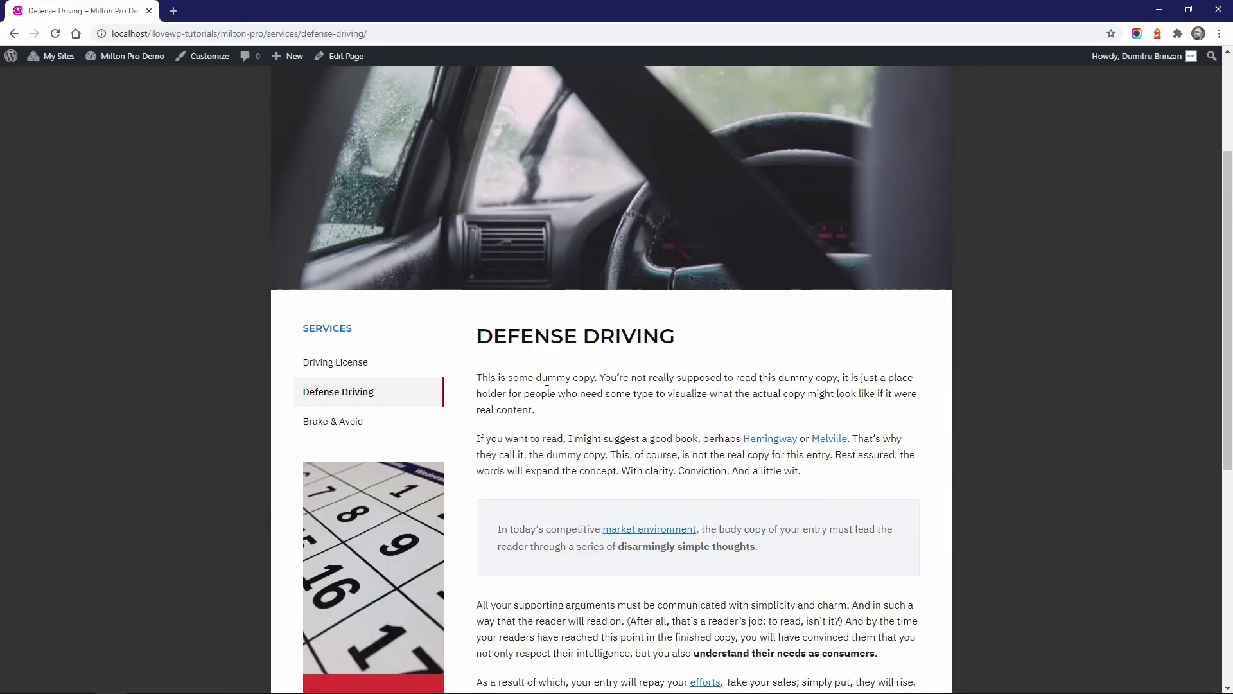
{"action": "left_click", "coordinate": [358, 368]}
{"action": "scroll", "coordinate": [469, 373], "scroll_direction": "down", "scroll_amount": 1}
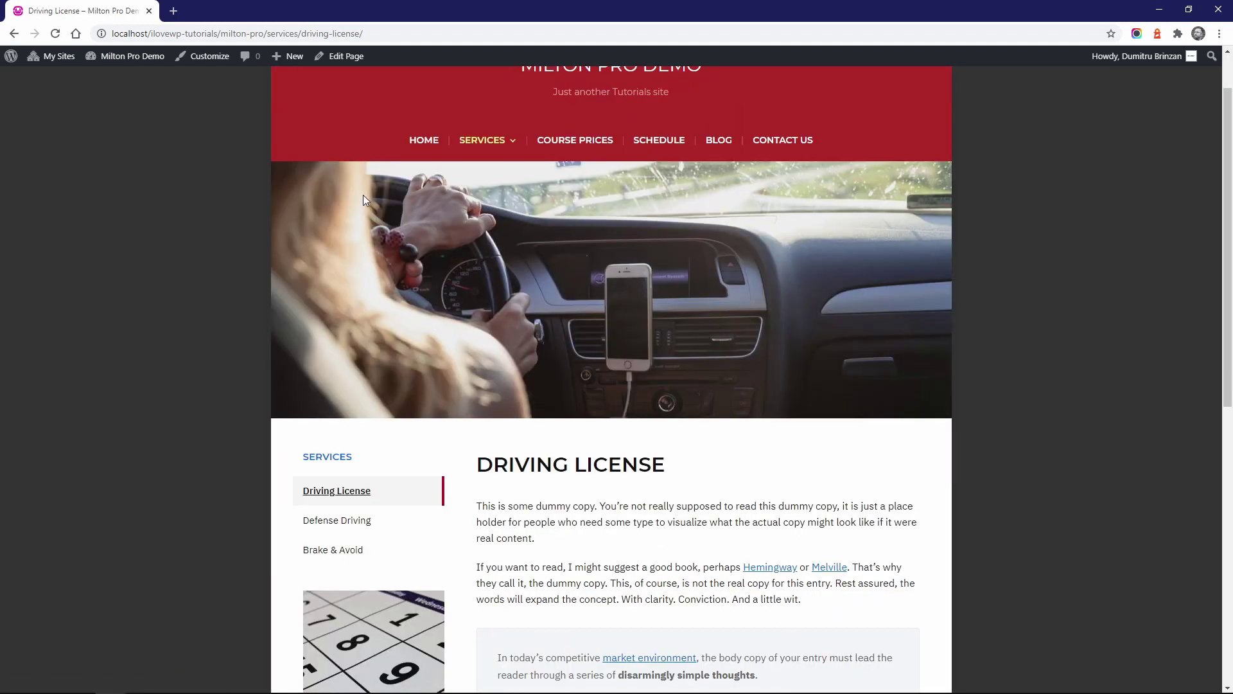
Step: Set the Driving License page's sidebar to Right, update it, and view the result
{"action": "left_click", "coordinate": [346, 58]}
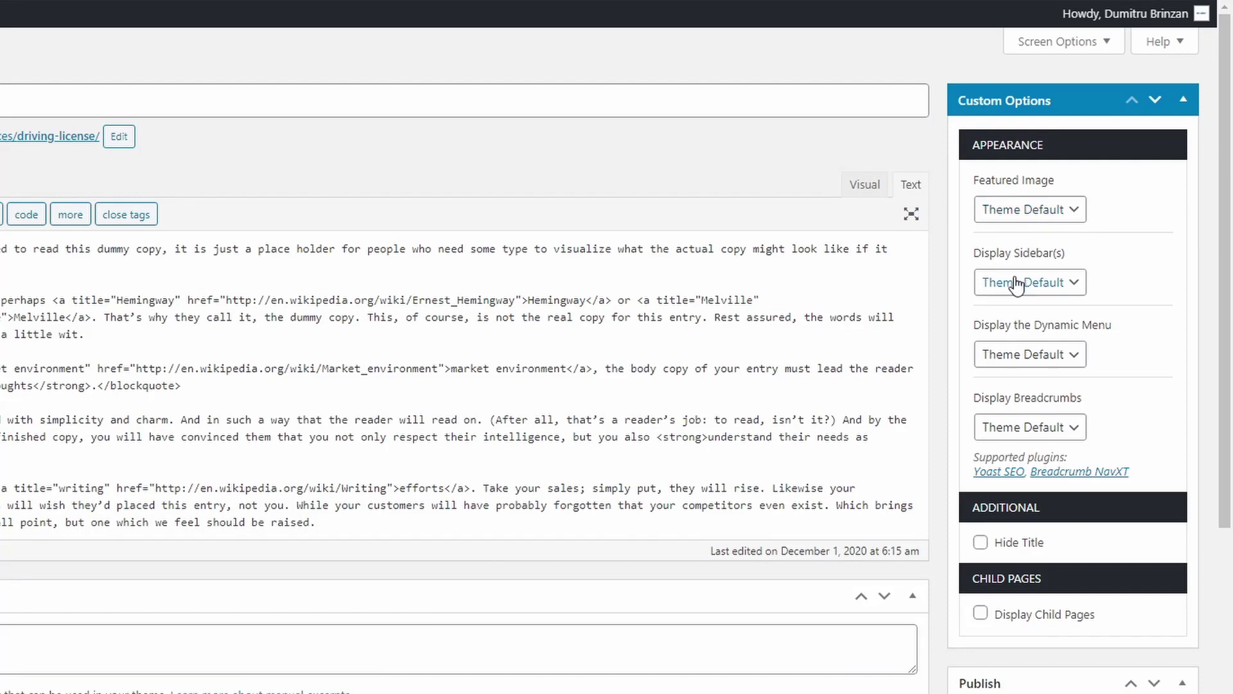
{"action": "left_click", "coordinate": [1015, 284]}
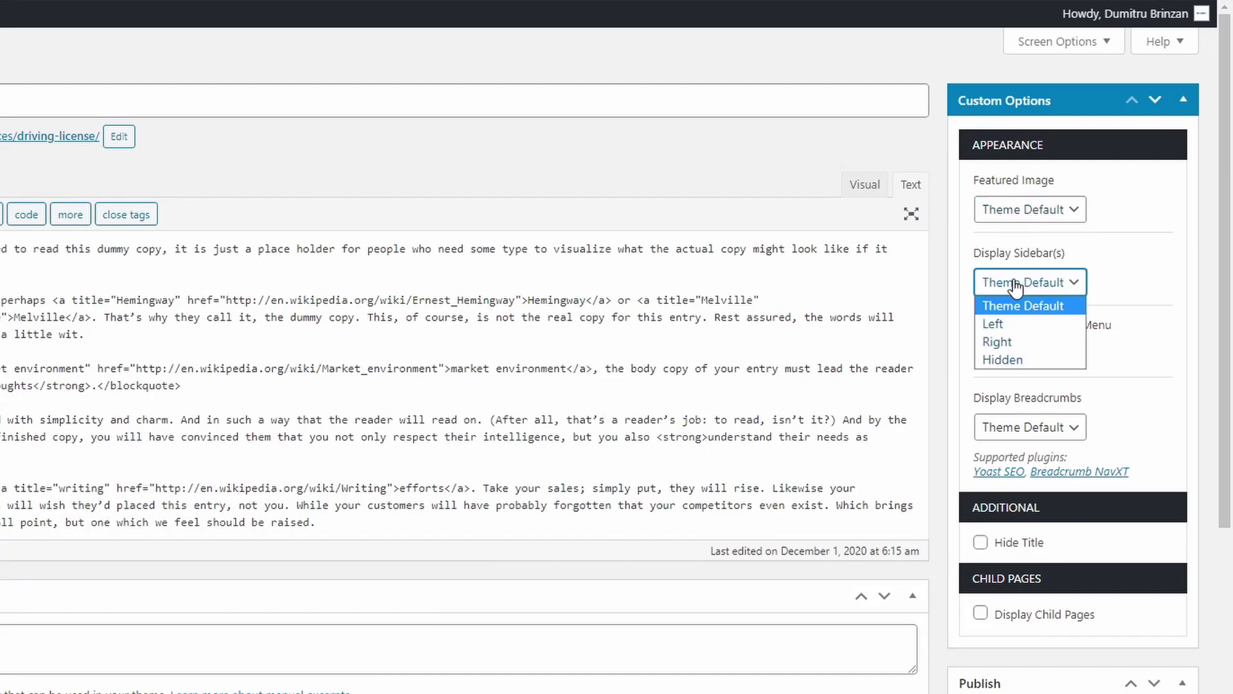
{"action": "left_click", "coordinate": [1008, 341]}
{"action": "scroll", "coordinate": [1045, 387], "scroll_direction": "down", "scroll_amount": 1}
{"action": "scroll", "coordinate": [1045, 387], "scroll_direction": "down", "scroll_amount": 3}
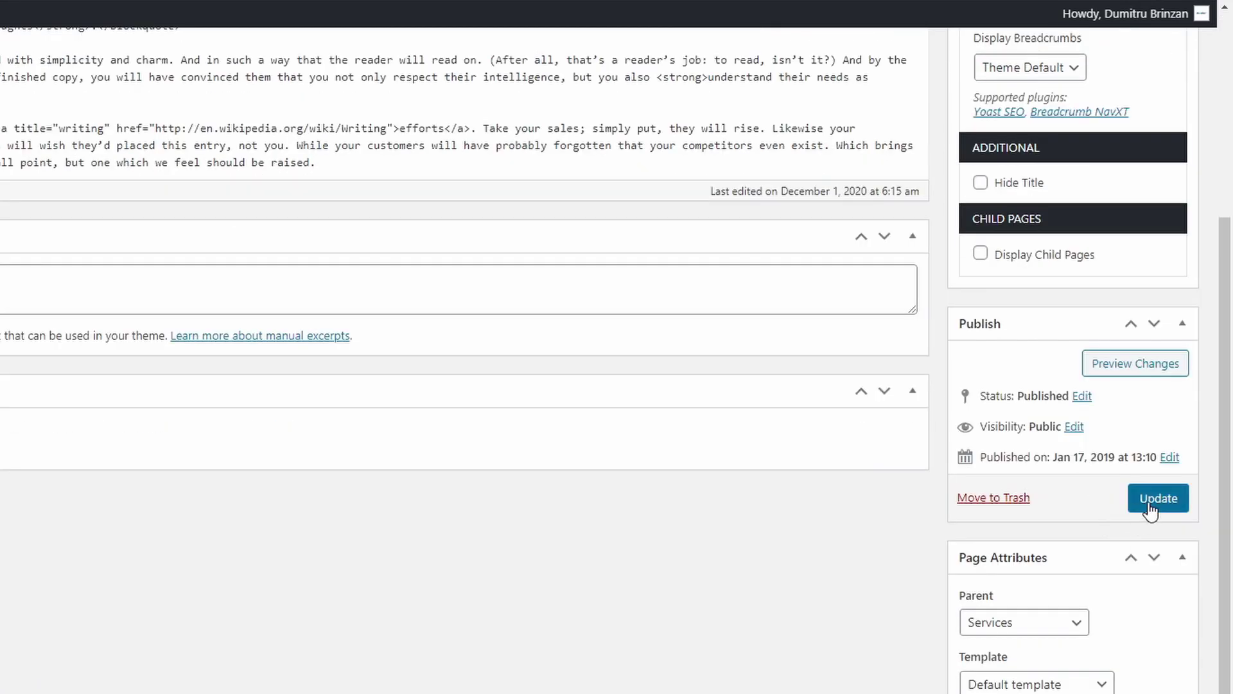
{"action": "left_click", "coordinate": [1150, 507]}
{"action": "left_click", "coordinate": [372, 190]}
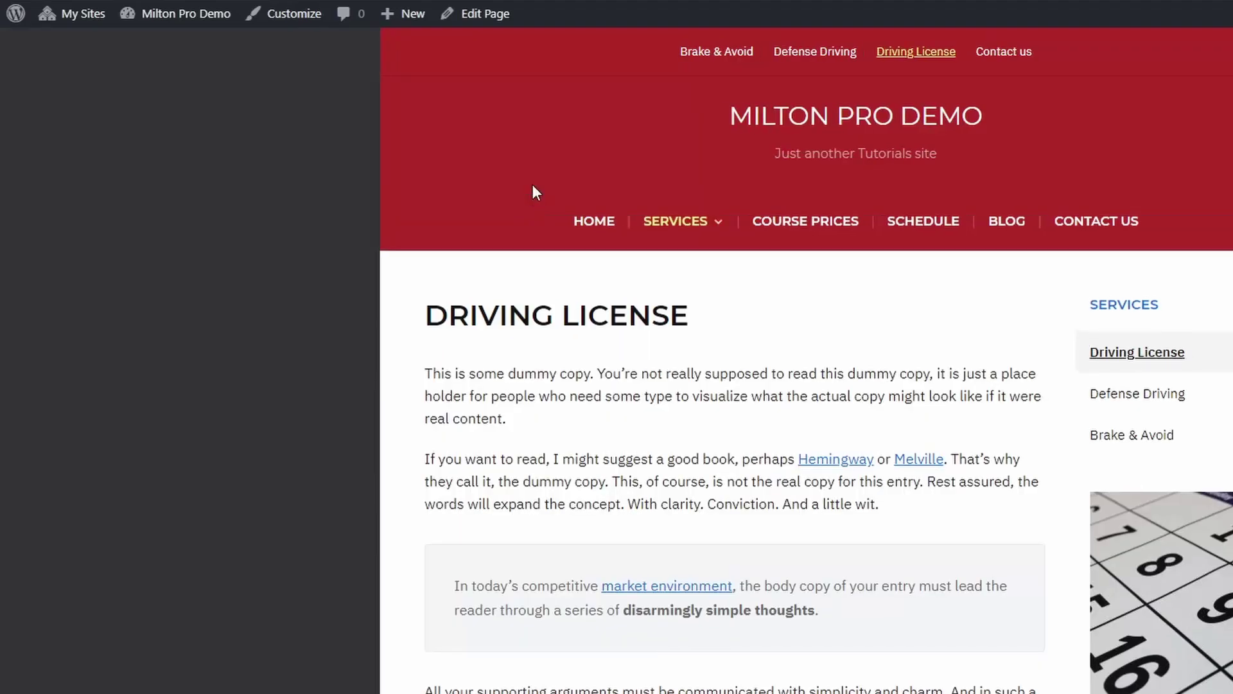
{"action": "scroll", "coordinate": [793, 277], "scroll_direction": "down", "scroll_amount": 1}
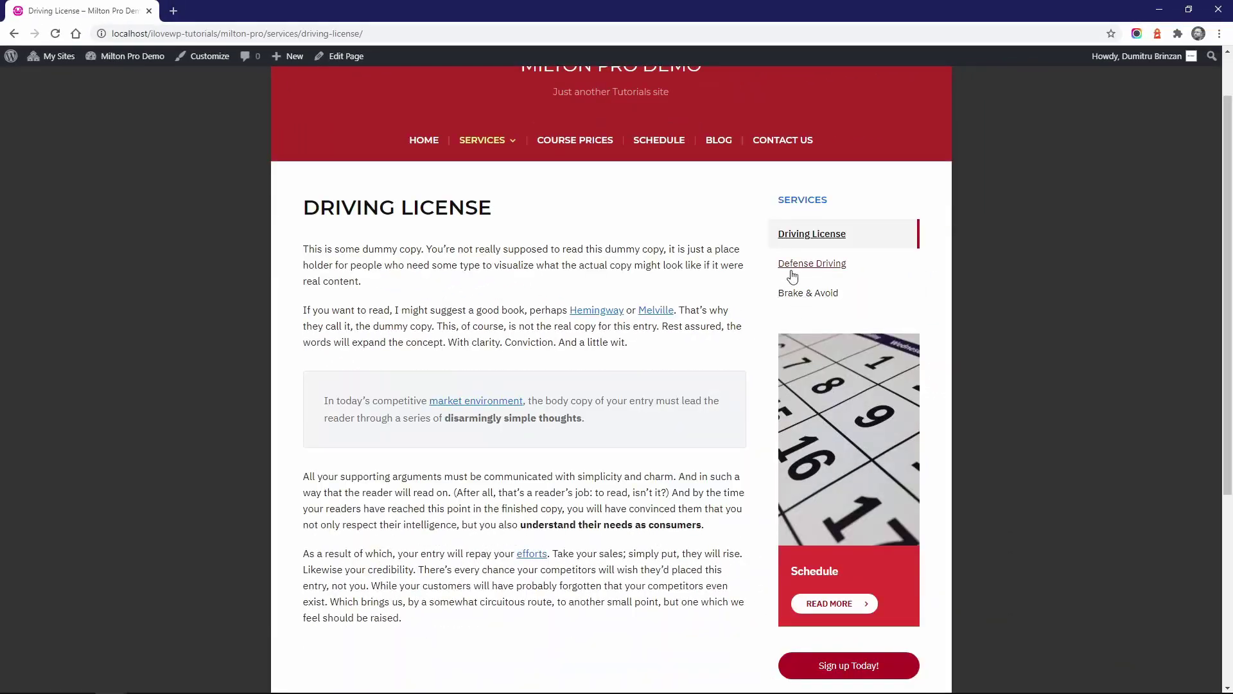
Step: Set the Brake & Avoid page's sidebar to Hidden and update it
{"action": "left_click", "coordinate": [804, 294]}
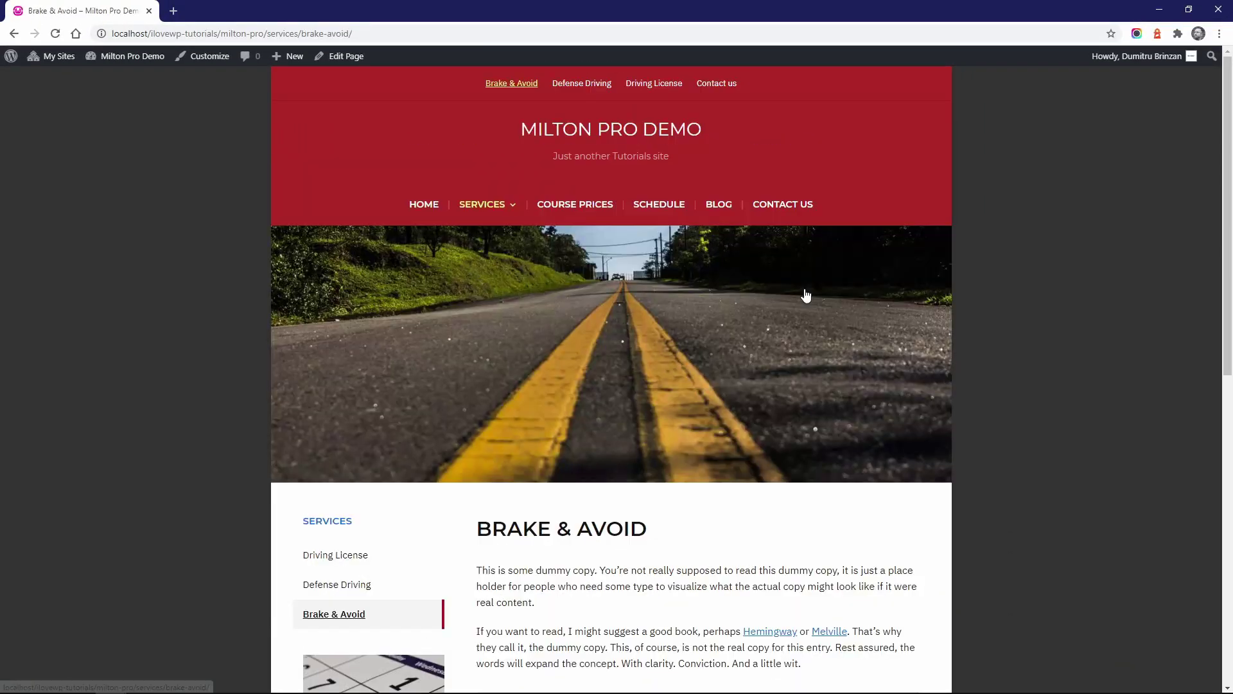
{"action": "scroll", "coordinate": [803, 295], "scroll_direction": "down", "scroll_amount": 3}
{"action": "left_click", "coordinate": [344, 59]}
{"action": "left_click", "coordinate": [1092, 249]}
{"action": "left_click", "coordinate": [1070, 304]}
{"action": "scroll", "coordinate": [1154, 453], "scroll_direction": "down", "scroll_amount": 2}
{"action": "left_click", "coordinate": [1181, 530]}
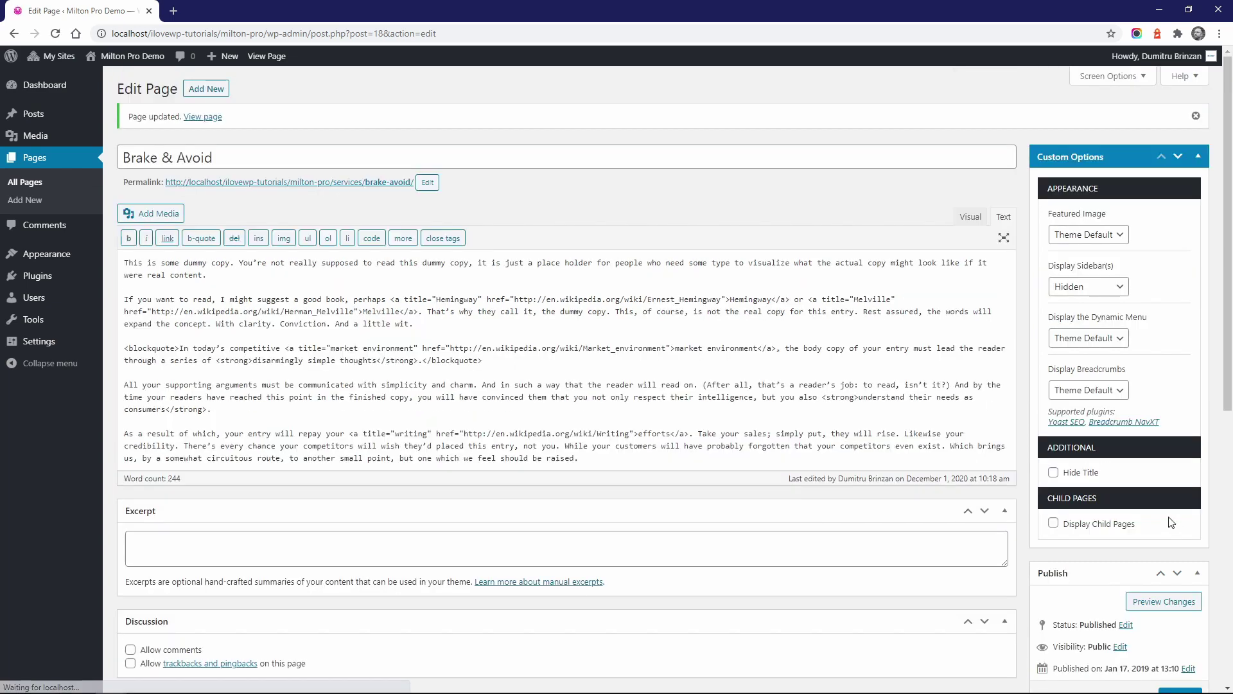
Step: View the Brake & Avoid page, then go to Customizer Theme Settings > General with Services previewed
{"action": "left_click", "coordinate": [268, 184]}
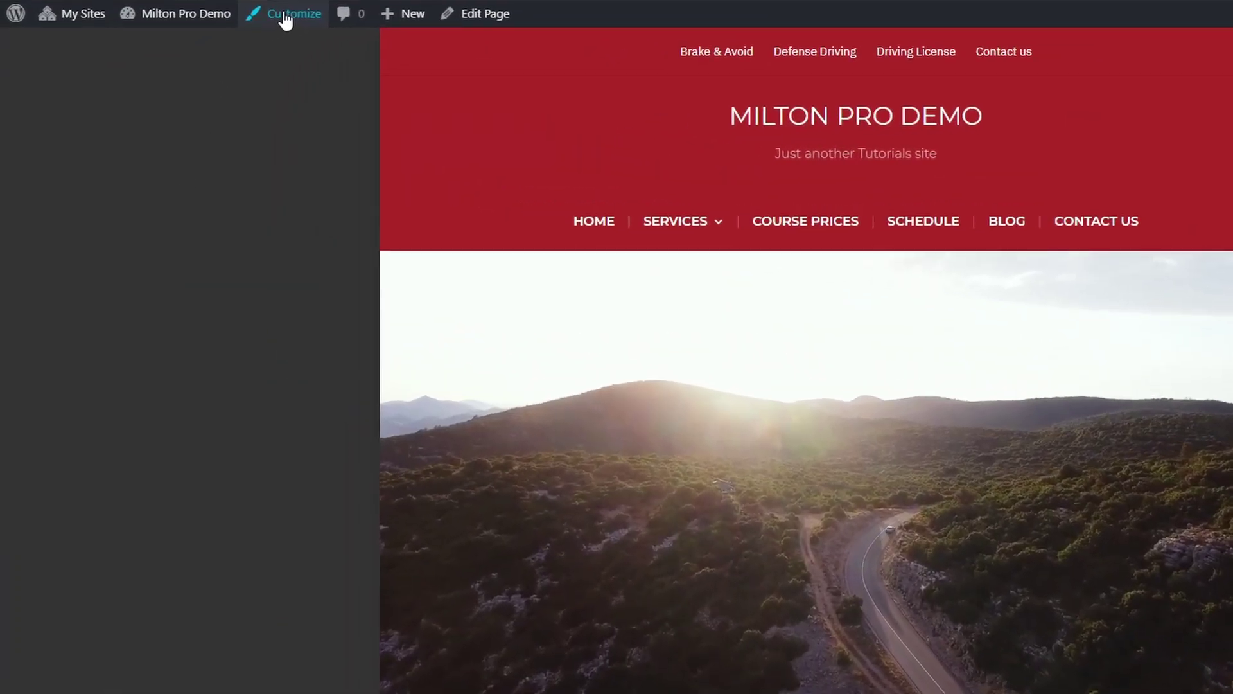
{"action": "left_click", "coordinate": [285, 15]}
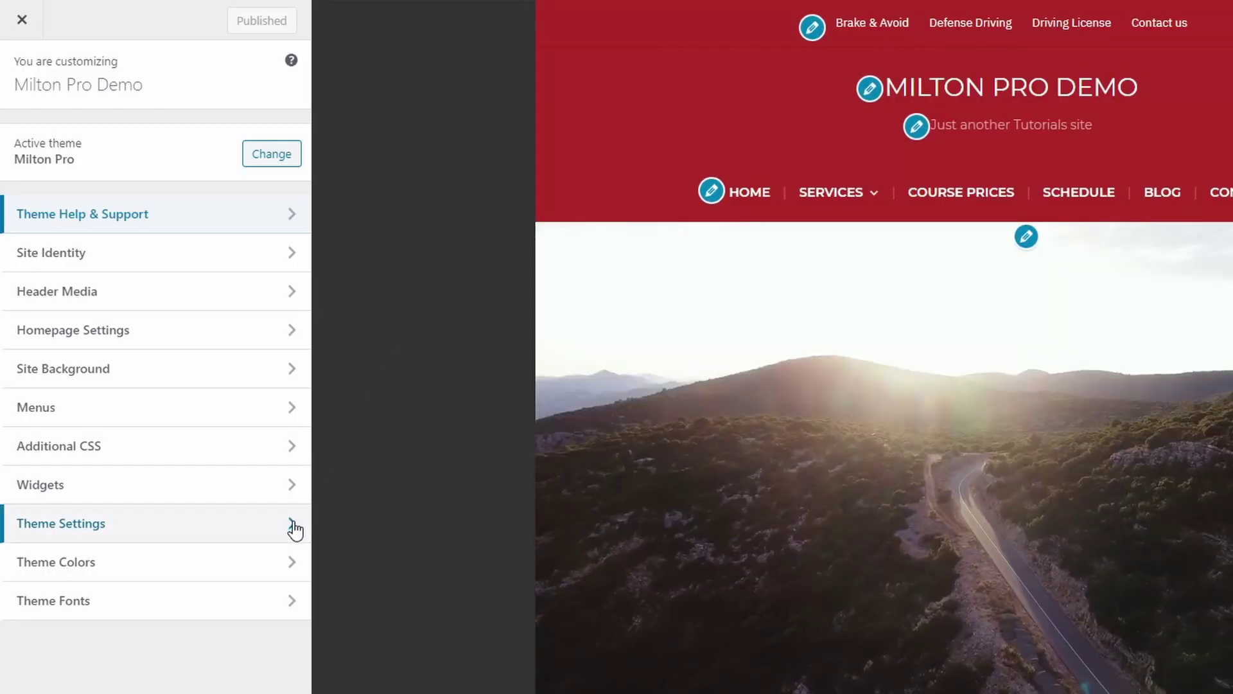
{"action": "left_click", "coordinate": [292, 526]}
{"action": "left_click", "coordinate": [151, 137]}
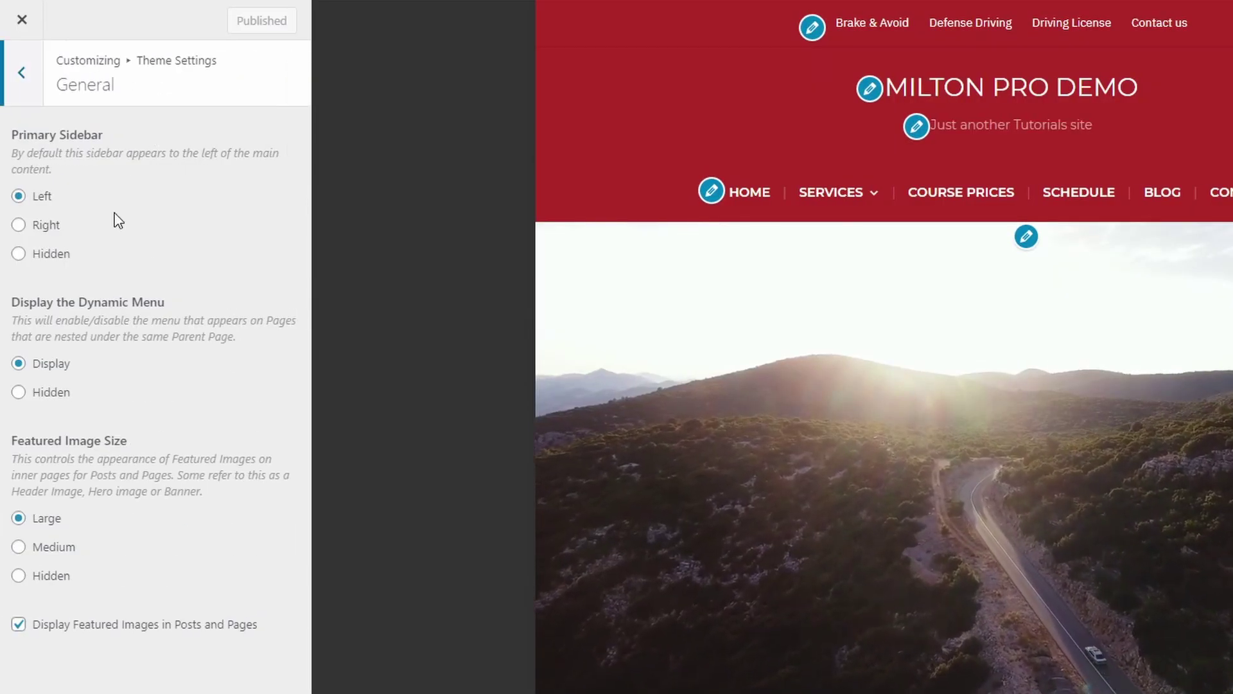
{"action": "left_click", "coordinate": [826, 198]}
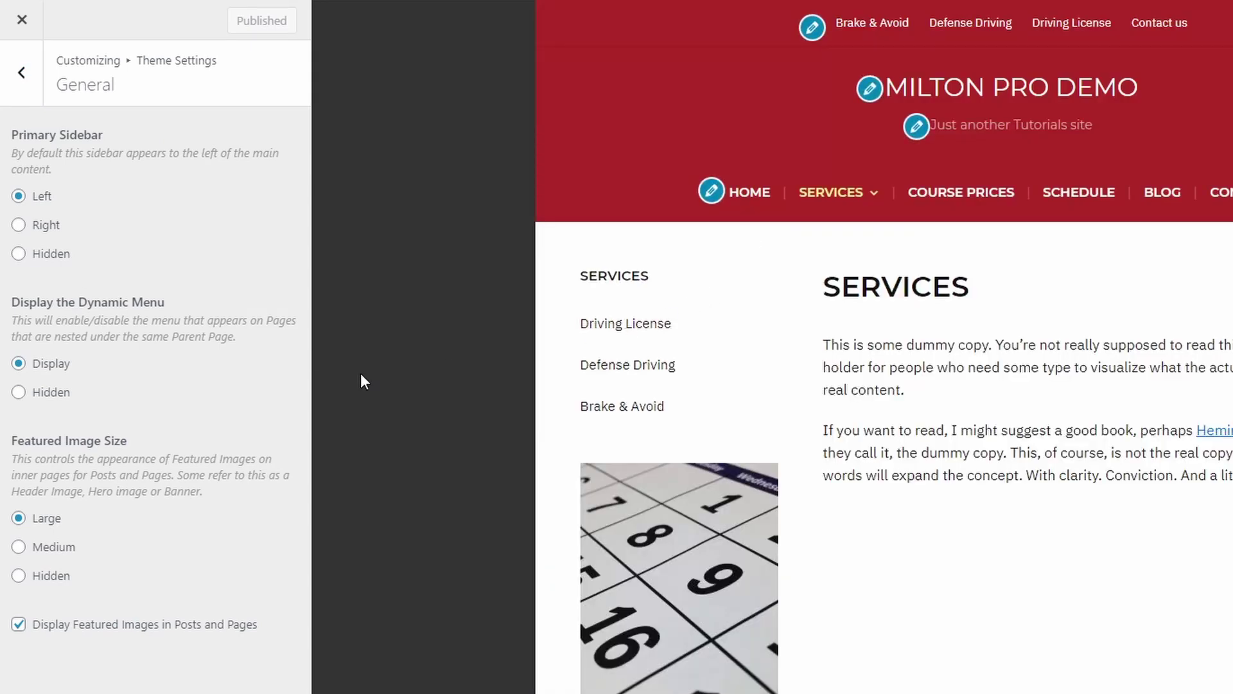
Step: Toggle Display the Dynamic Menu to Hidden, preview other pages, then set it back to Display
{"action": "left_click", "coordinate": [43, 397]}
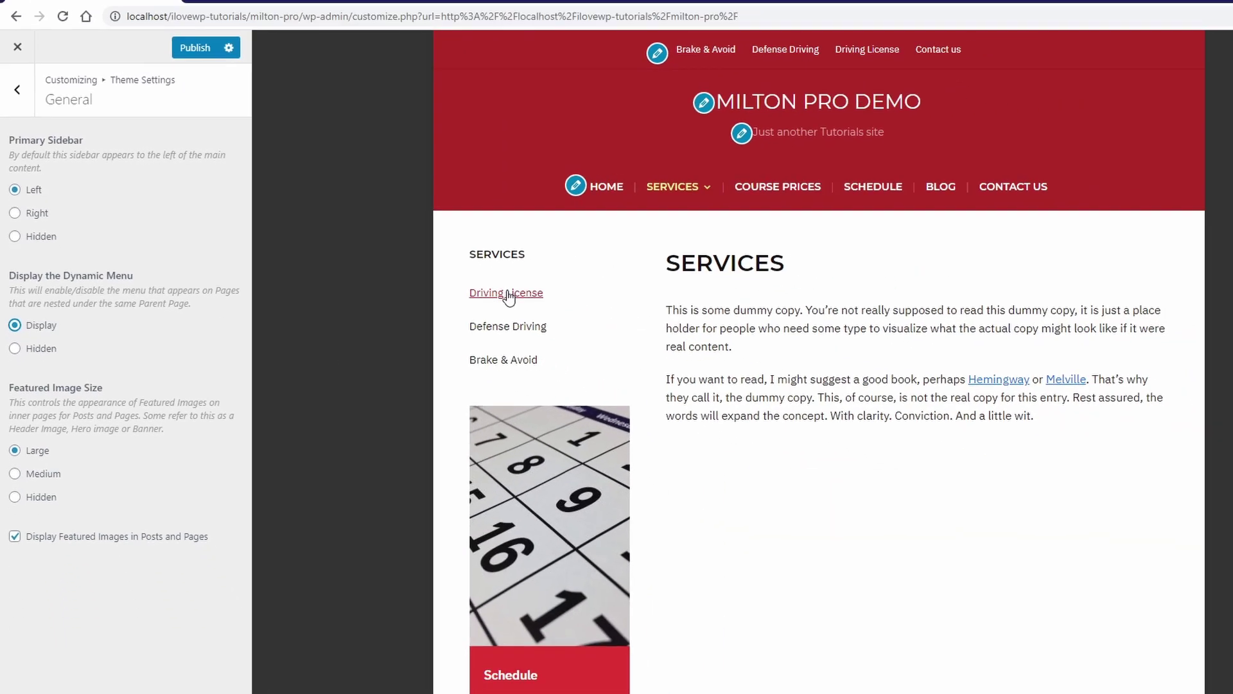
{"action": "left_click", "coordinate": [628, 329]}
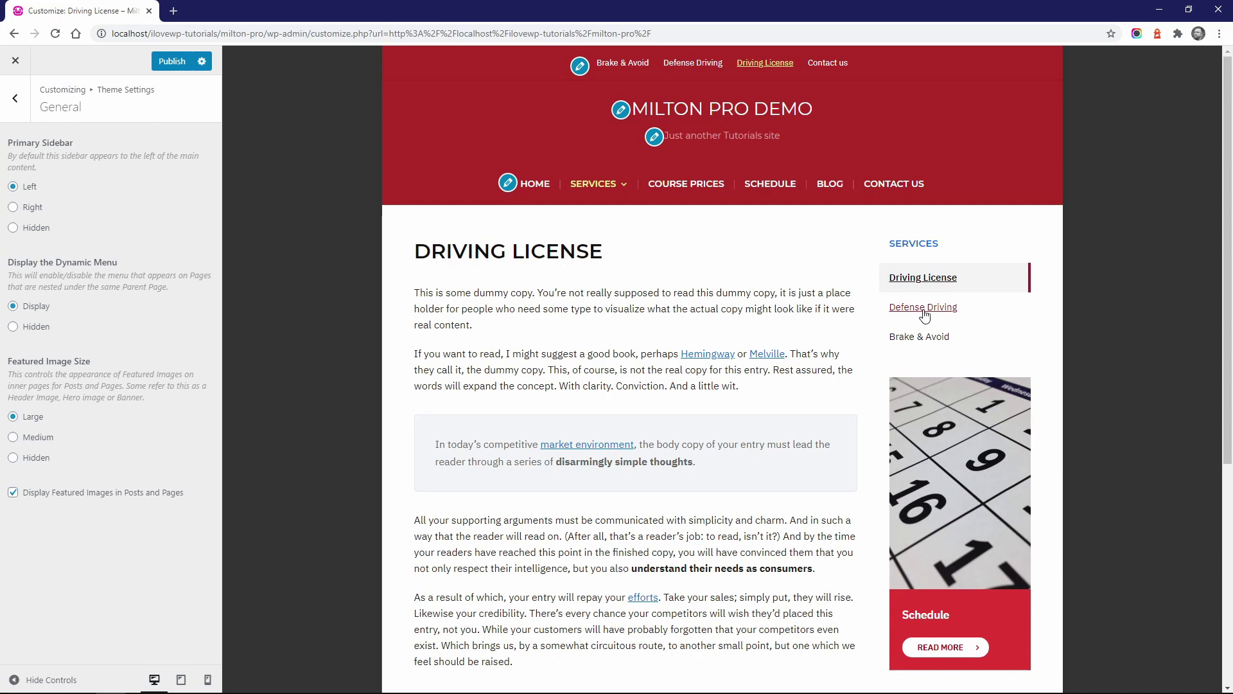
{"action": "left_click", "coordinate": [923, 308]}
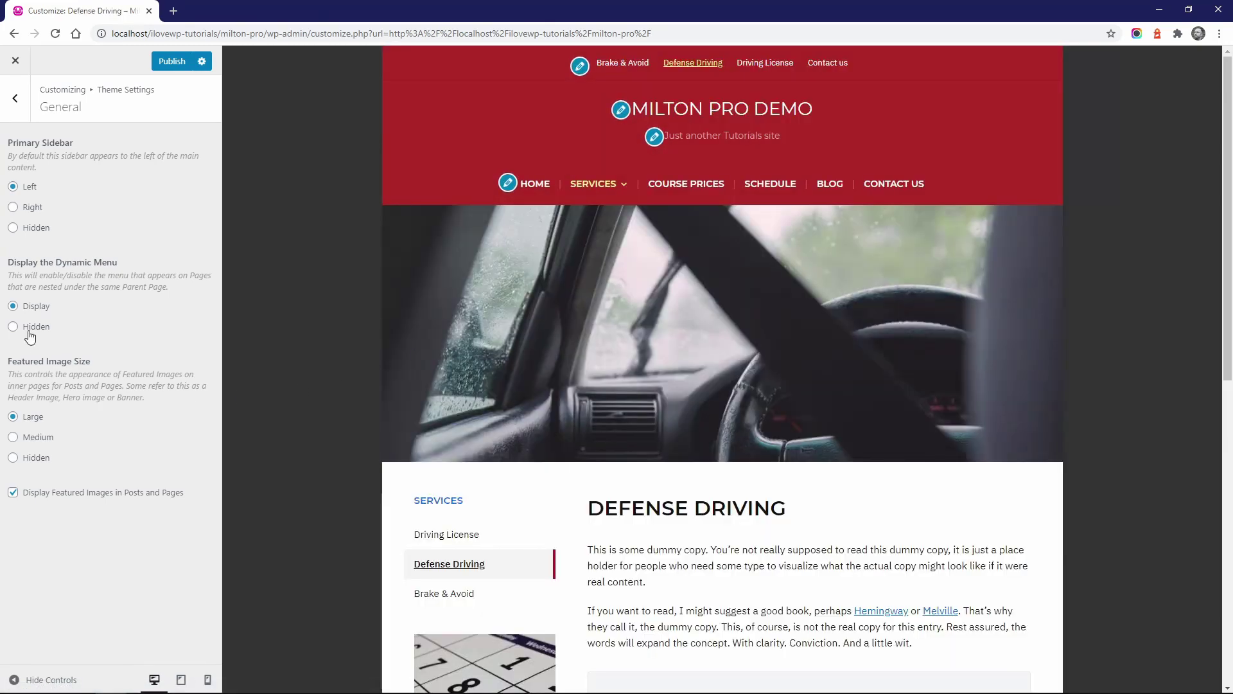
{"action": "left_click", "coordinate": [13, 326]}
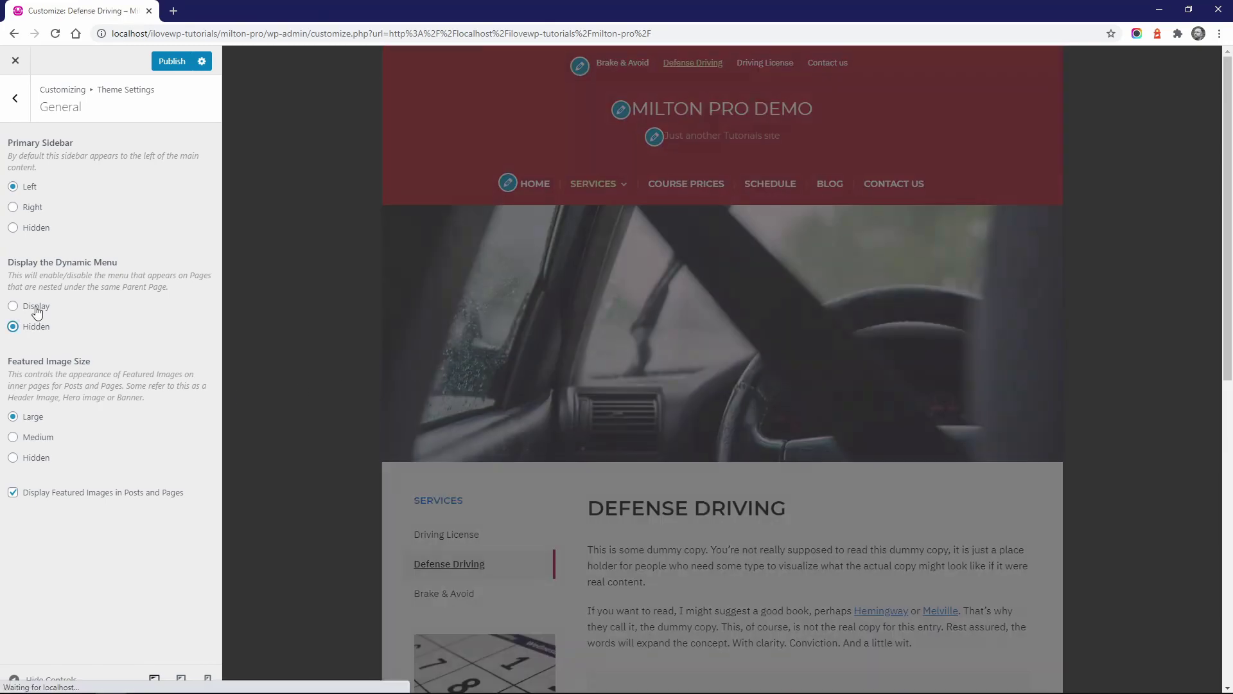
{"action": "left_click", "coordinate": [36, 306]}
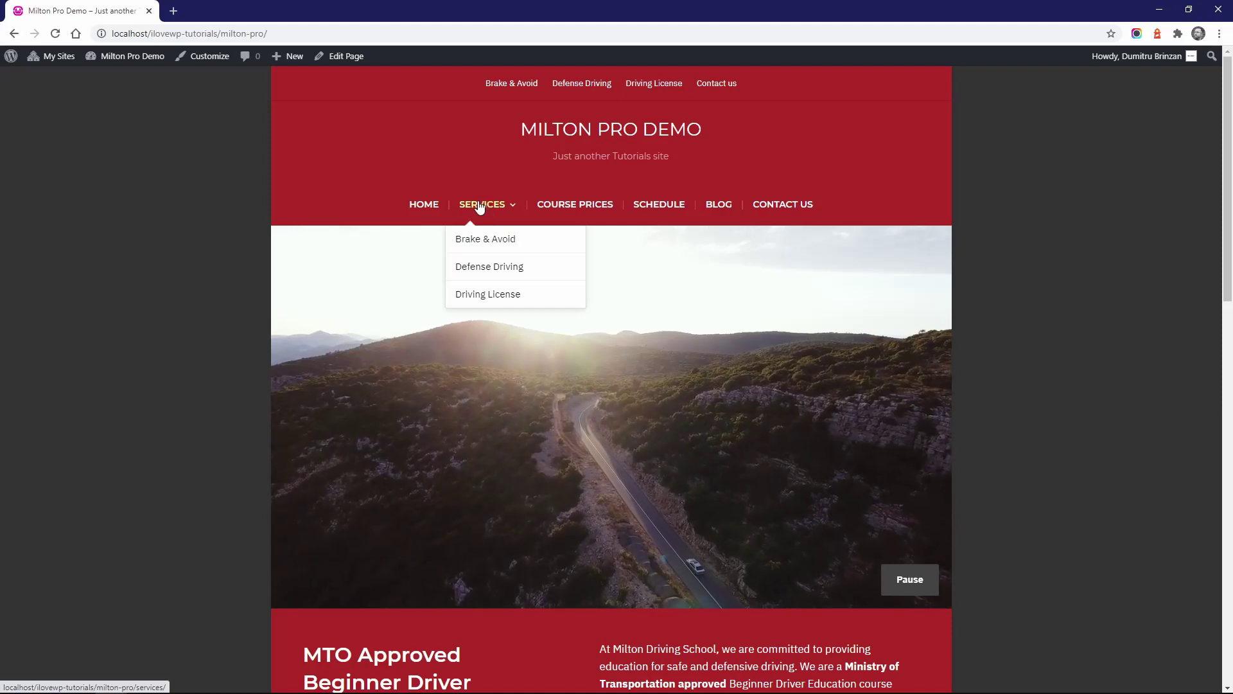
Step: Enable child pages on Services with the List layout, update, and review the live page
{"action": "left_click", "coordinate": [480, 204]}
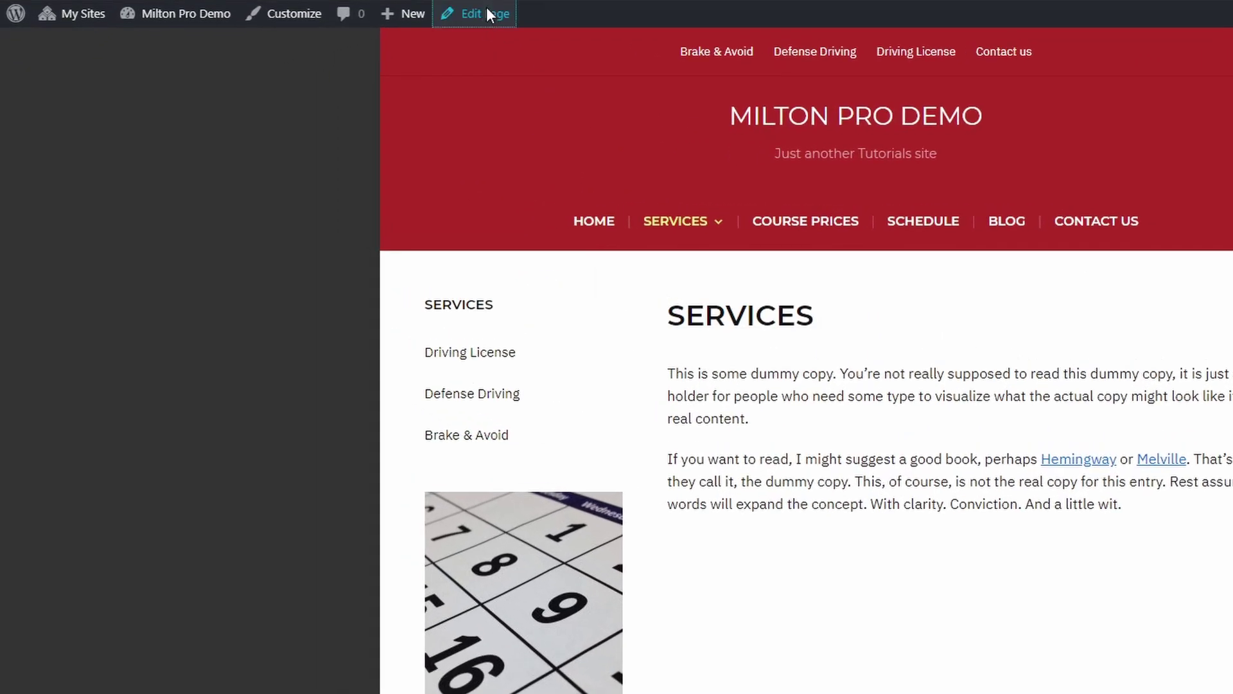
{"action": "left_click", "coordinate": [487, 12]}
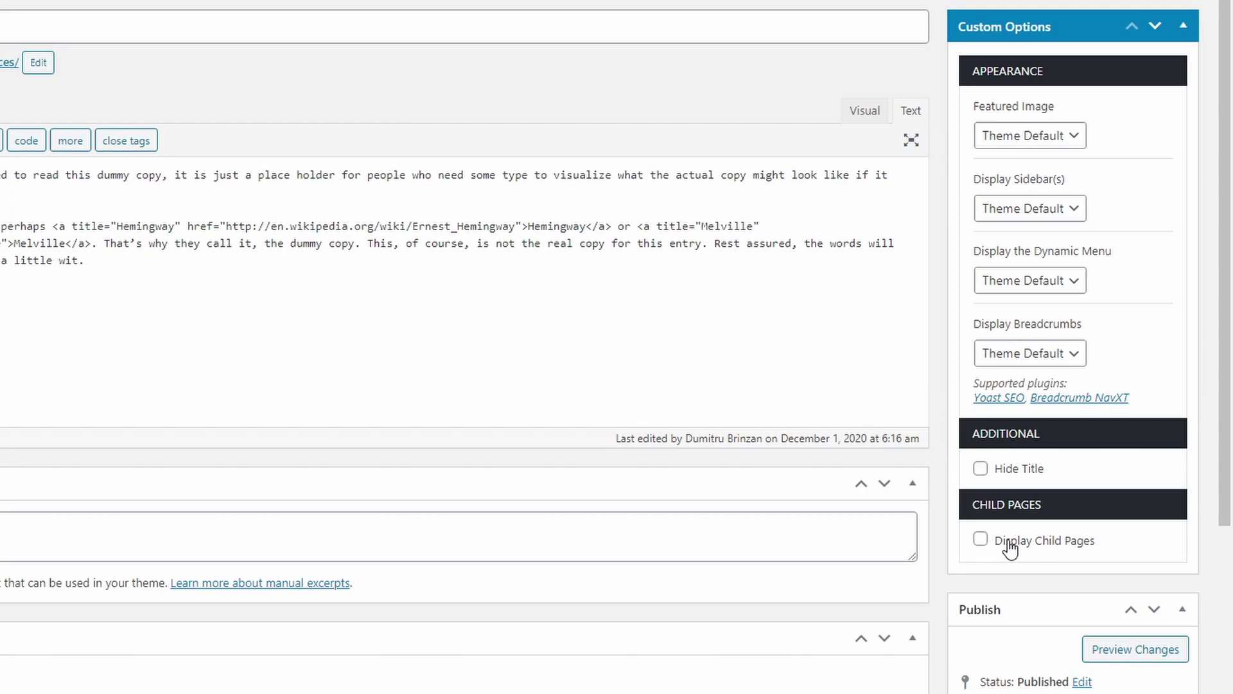
{"action": "left_click", "coordinate": [1010, 546]}
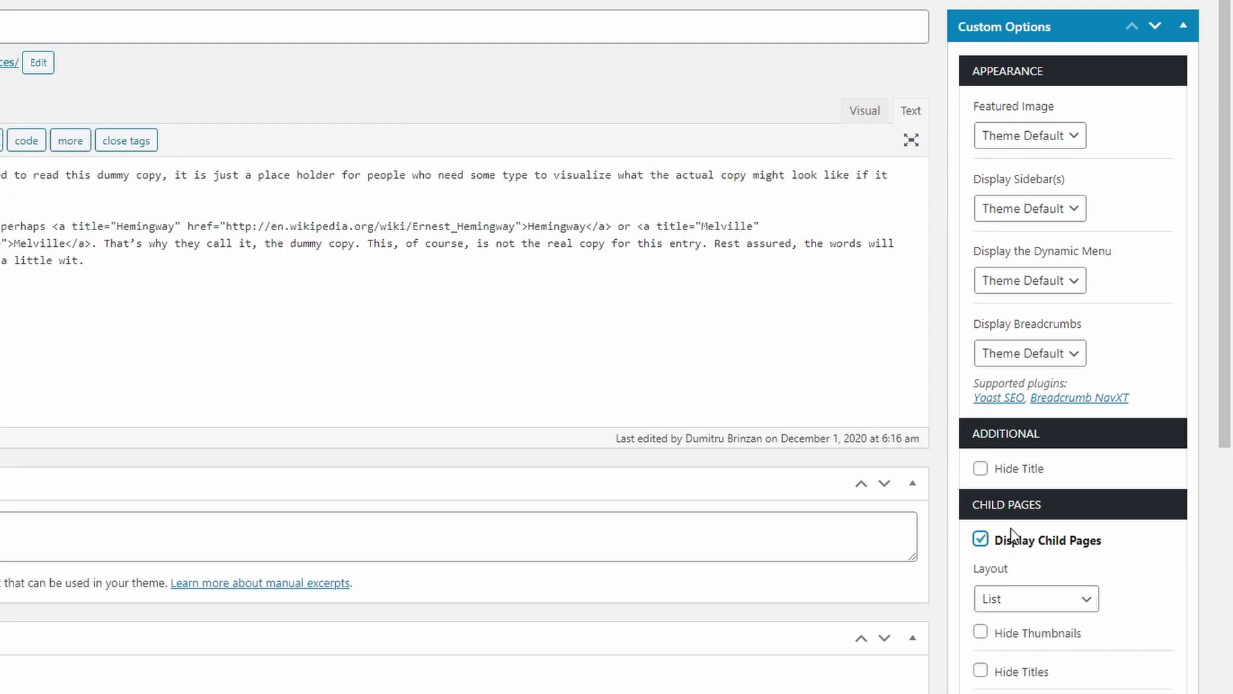
{"action": "scroll", "coordinate": [1011, 535], "scroll_direction": "down", "scroll_amount": 5}
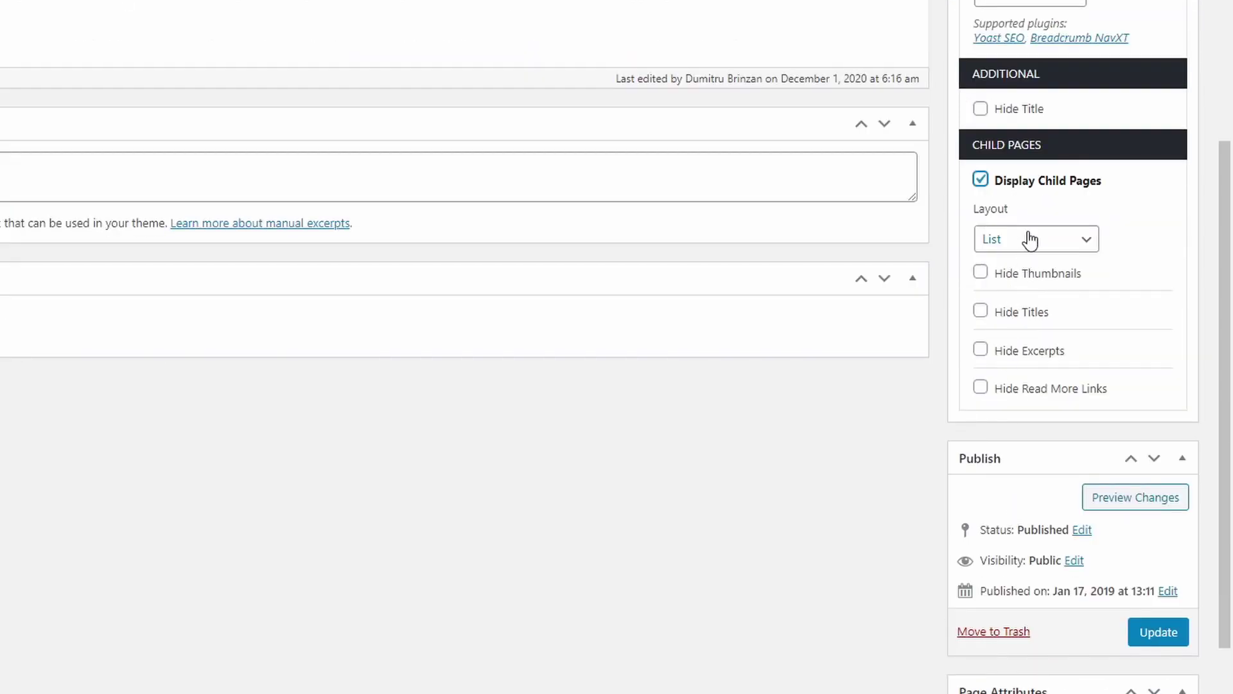
{"action": "left_click", "coordinate": [1031, 239]}
{"action": "left_click", "coordinate": [1031, 241]}
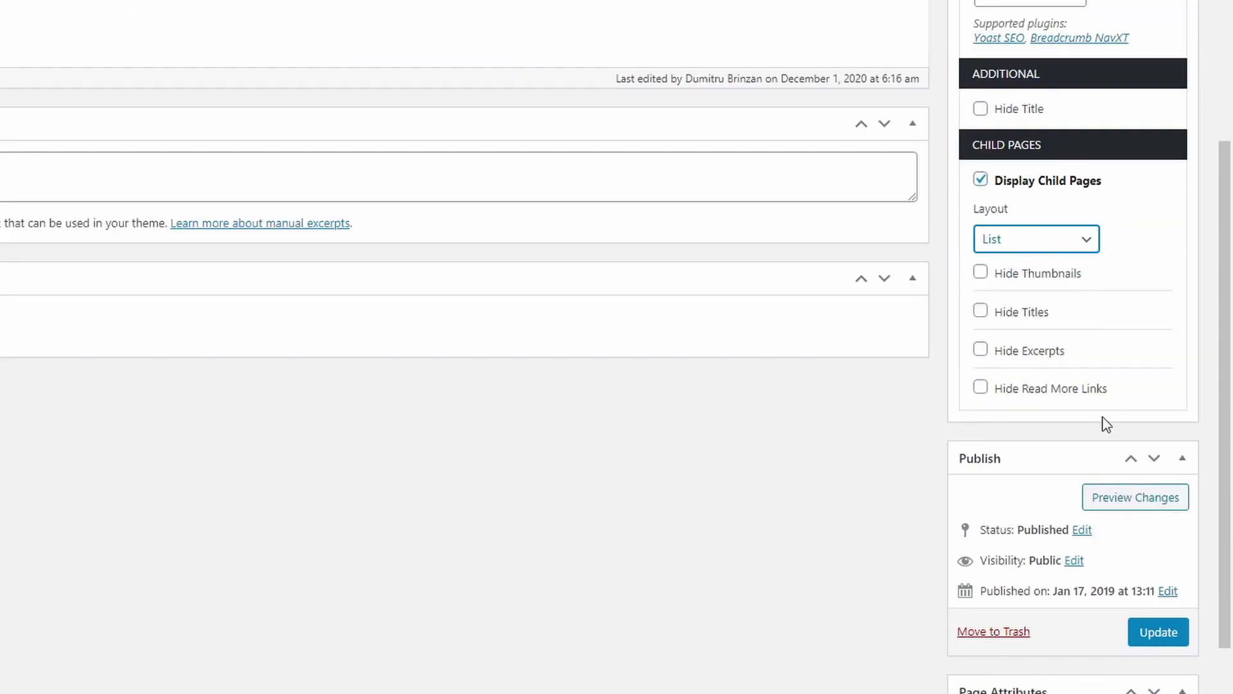
{"action": "left_click", "coordinate": [1159, 632]}
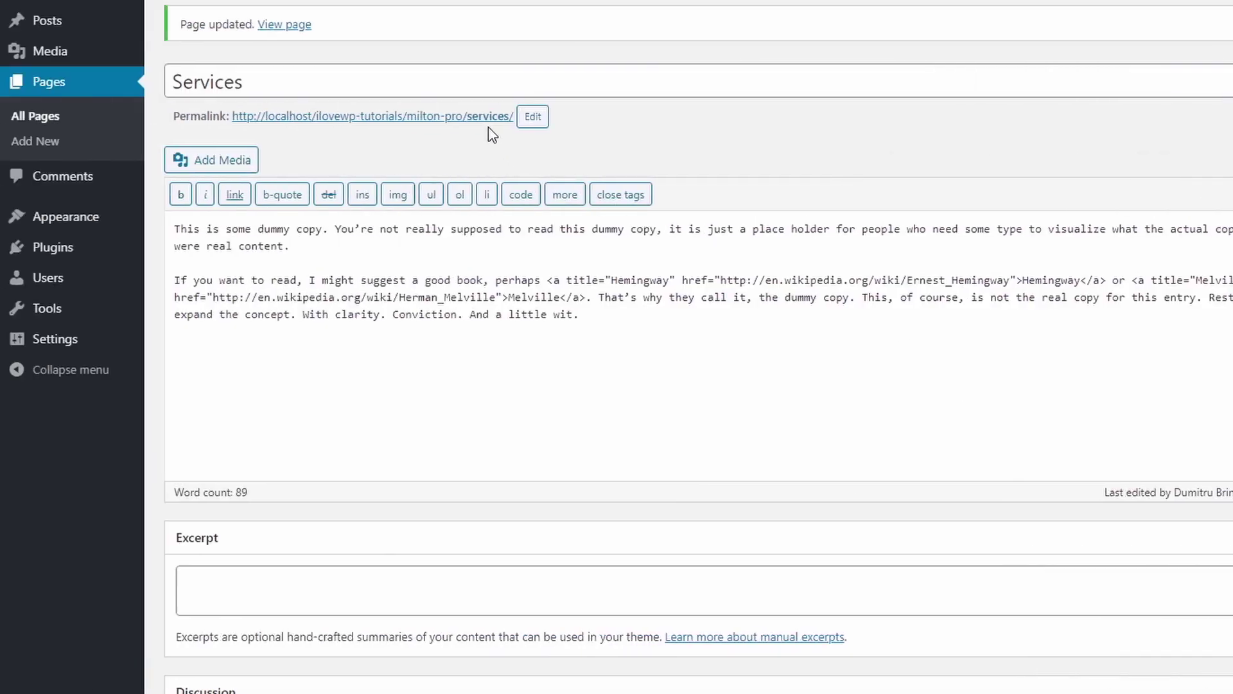
{"action": "left_click", "coordinate": [484, 120]}
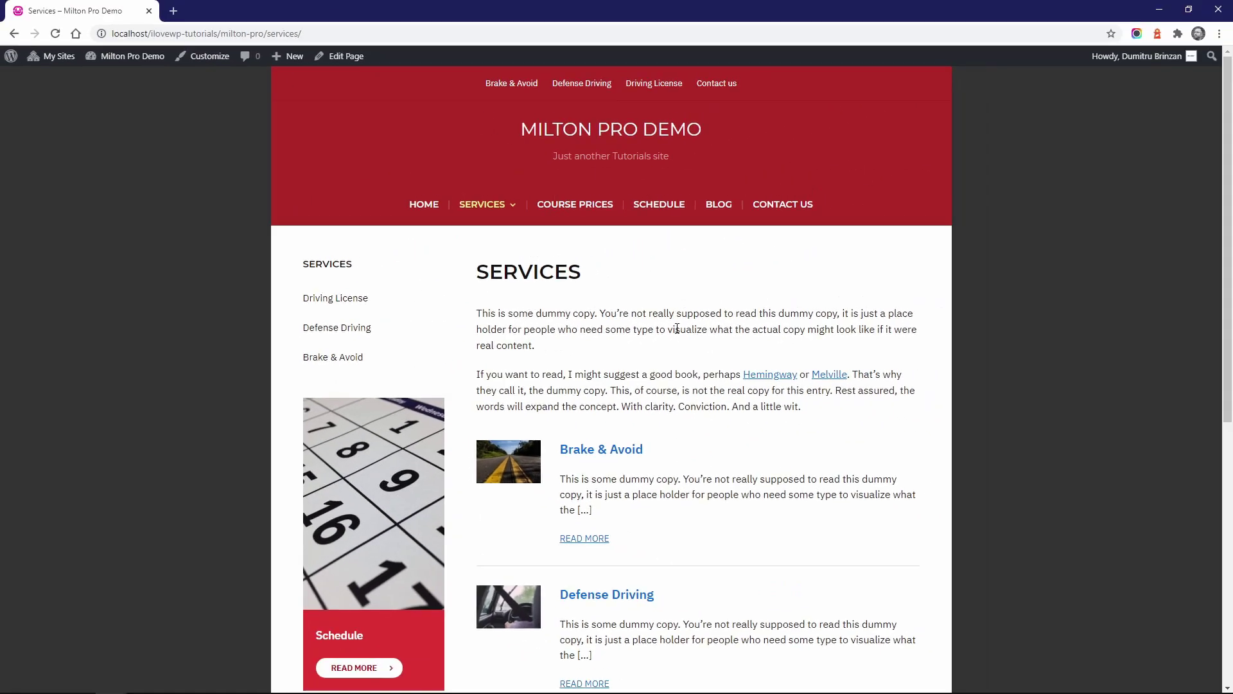
{"action": "scroll", "coordinate": [677, 330], "scroll_direction": "down", "scroll_amount": 1}
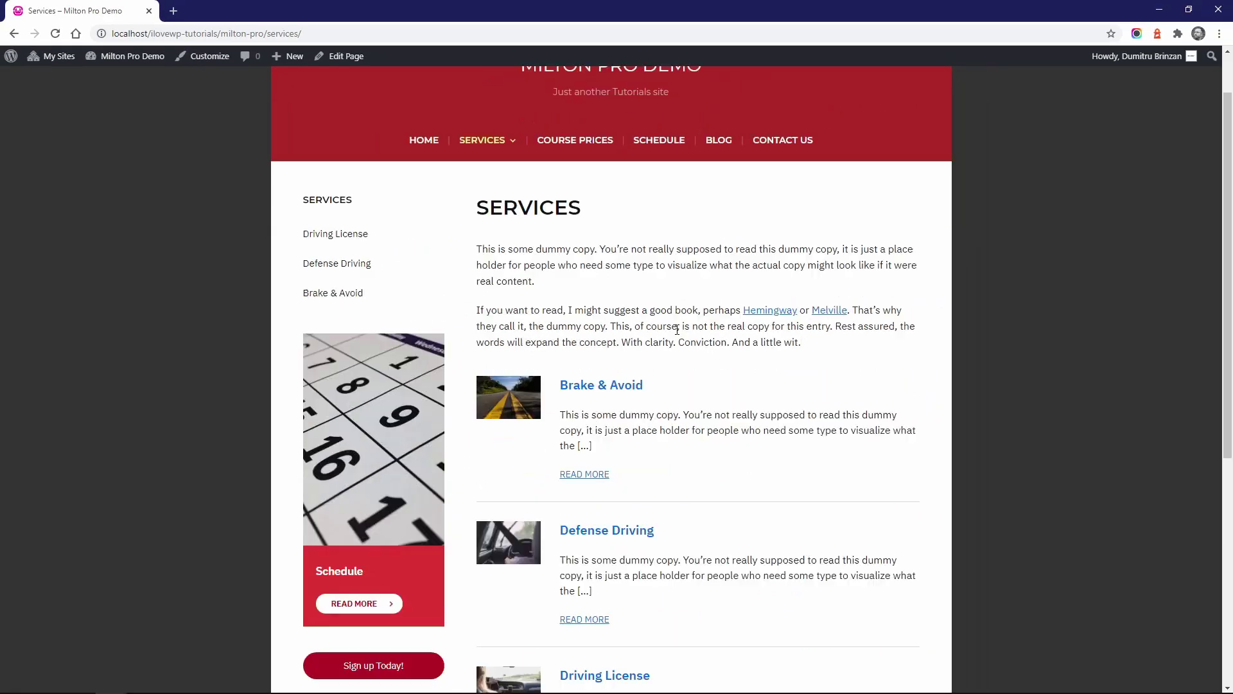
{"action": "scroll", "coordinate": [677, 329], "scroll_direction": "down", "scroll_amount": 3}
{"action": "scroll", "coordinate": [688, 338], "scroll_direction": "up", "scroll_amount": 4}
Step: Set Services' Display Sidebar(s) to Hidden and child pages to Grid - 3 Columns, update, and view live
{"action": "left_click", "coordinate": [345, 59]}
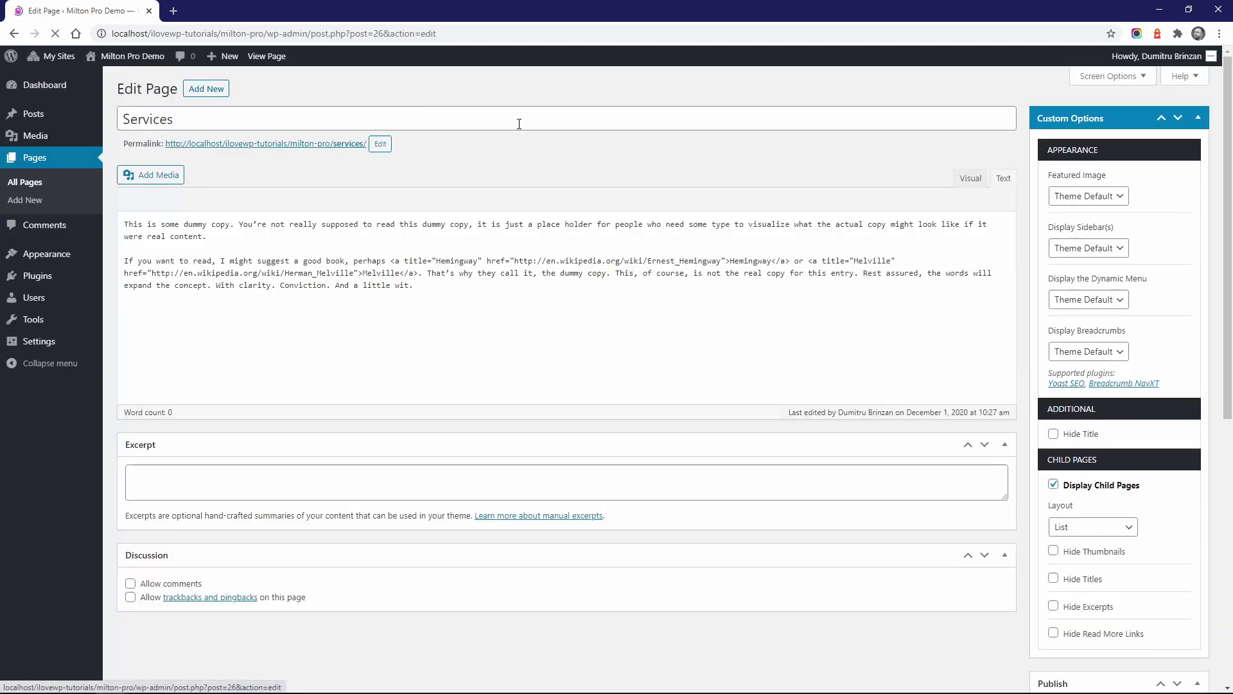
{"action": "left_click", "coordinate": [1098, 250]}
{"action": "left_click", "coordinate": [1083, 307]}
{"action": "scroll", "coordinate": [1090, 338], "scroll_direction": "down", "scroll_amount": 4}
{"action": "left_click", "coordinate": [1092, 270]}
{"action": "left_click", "coordinate": [1085, 311]}
{"action": "left_click", "coordinate": [1180, 551]}
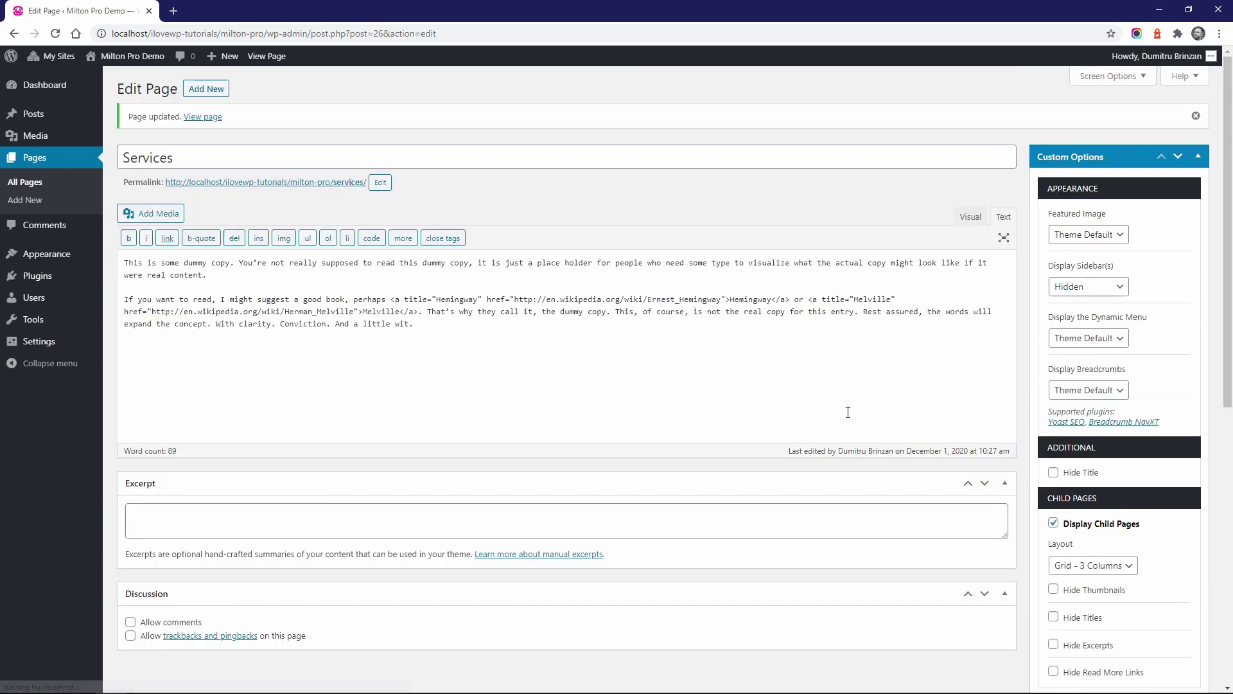
{"action": "left_click", "coordinate": [337, 182]}
{"action": "scroll", "coordinate": [621, 302], "scroll_direction": "down", "scroll_amount": 2}
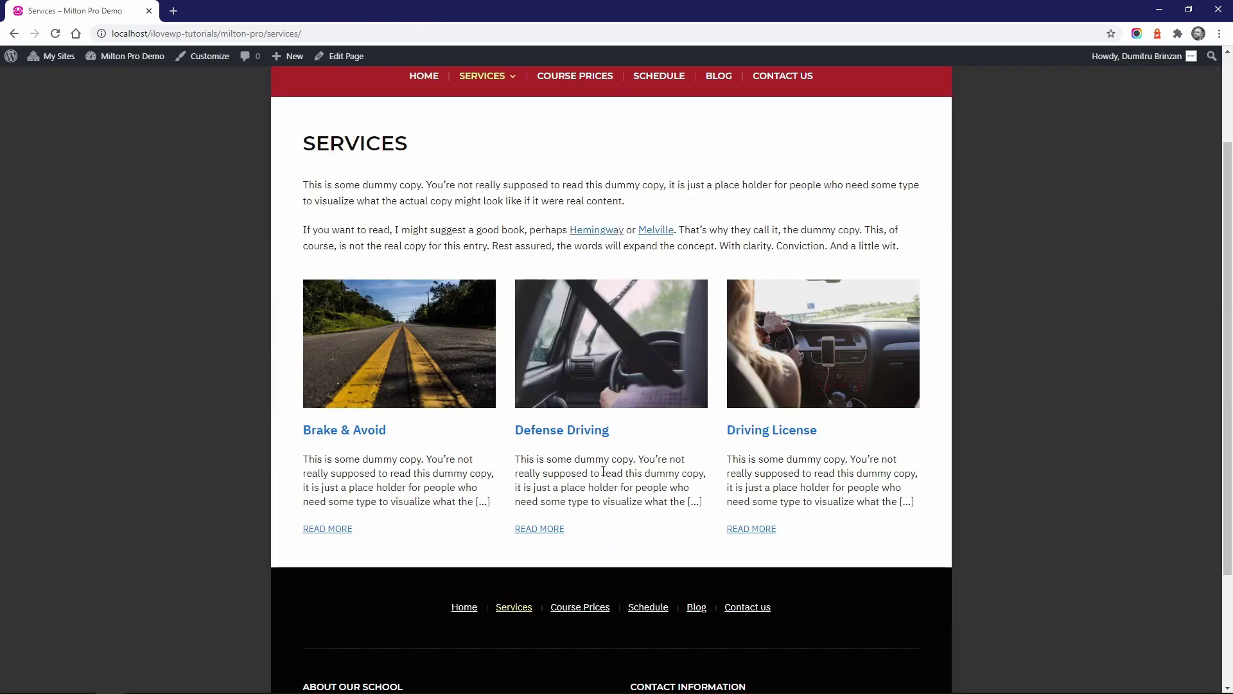
{"action": "scroll", "coordinate": [621, 479], "scroll_direction": "up", "scroll_amount": 2}
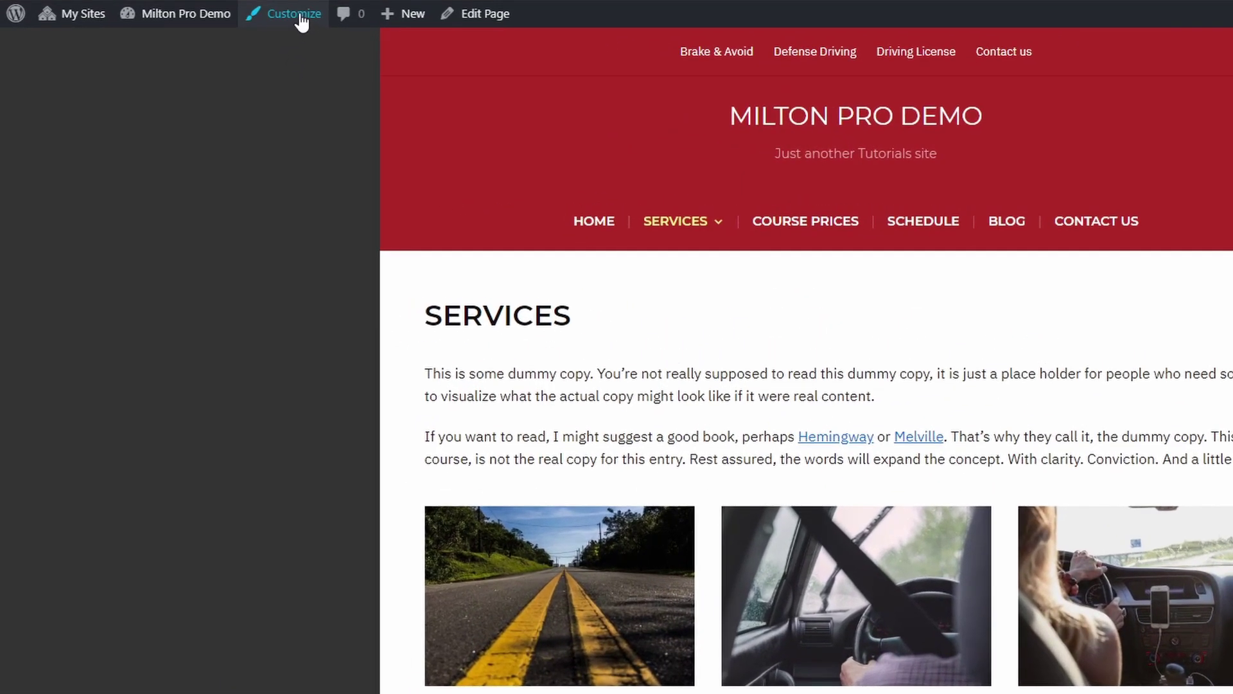
Step: In Customizer Theme Fonts, set the Body font family to Noto Serif
{"action": "left_click", "coordinate": [282, 28]}
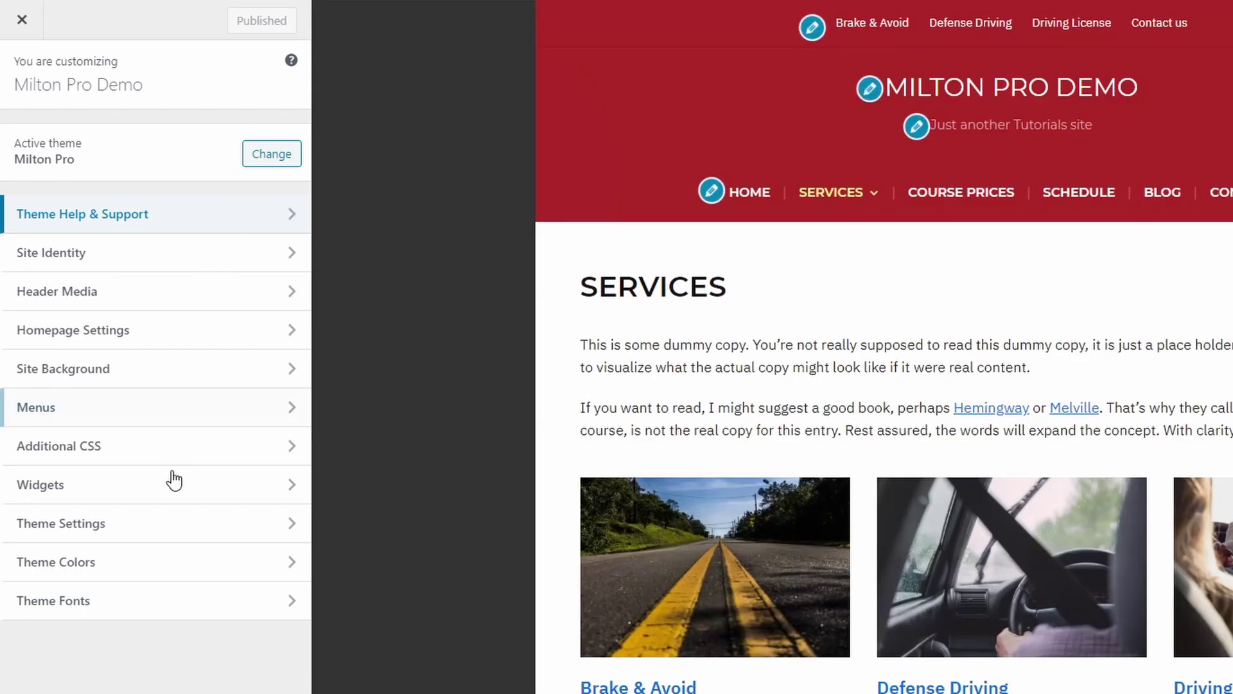
{"action": "left_click", "coordinate": [145, 602]}
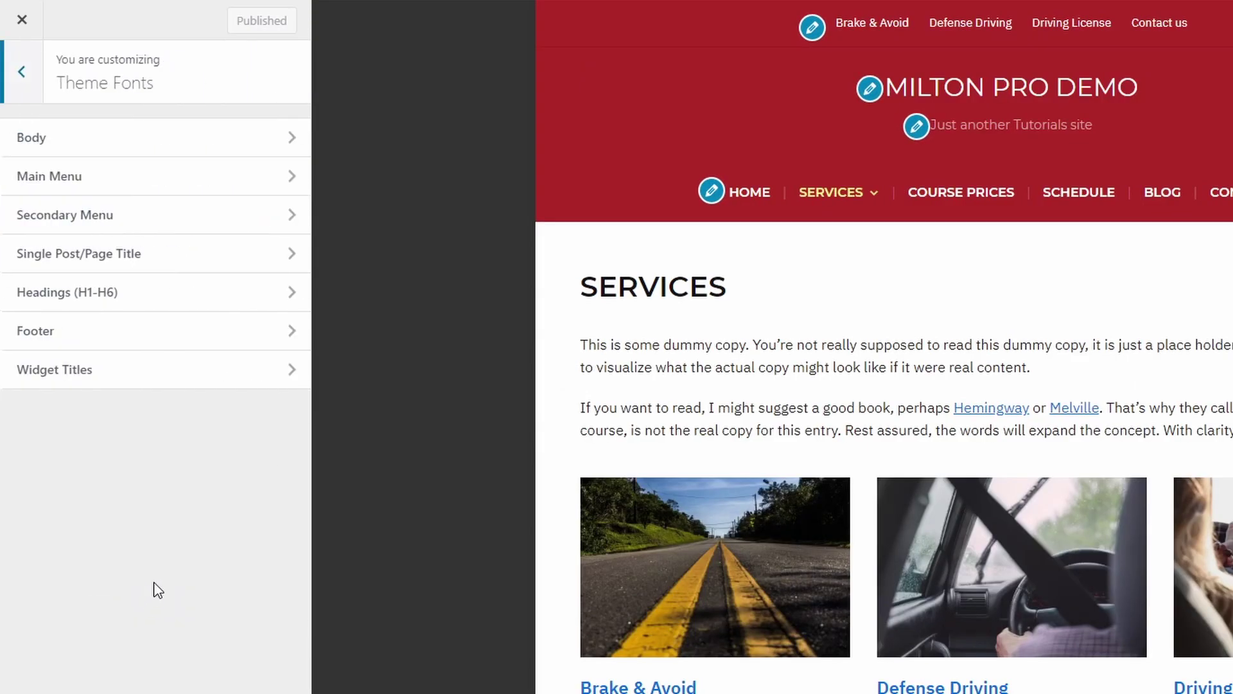
{"action": "left_click", "coordinate": [69, 145]}
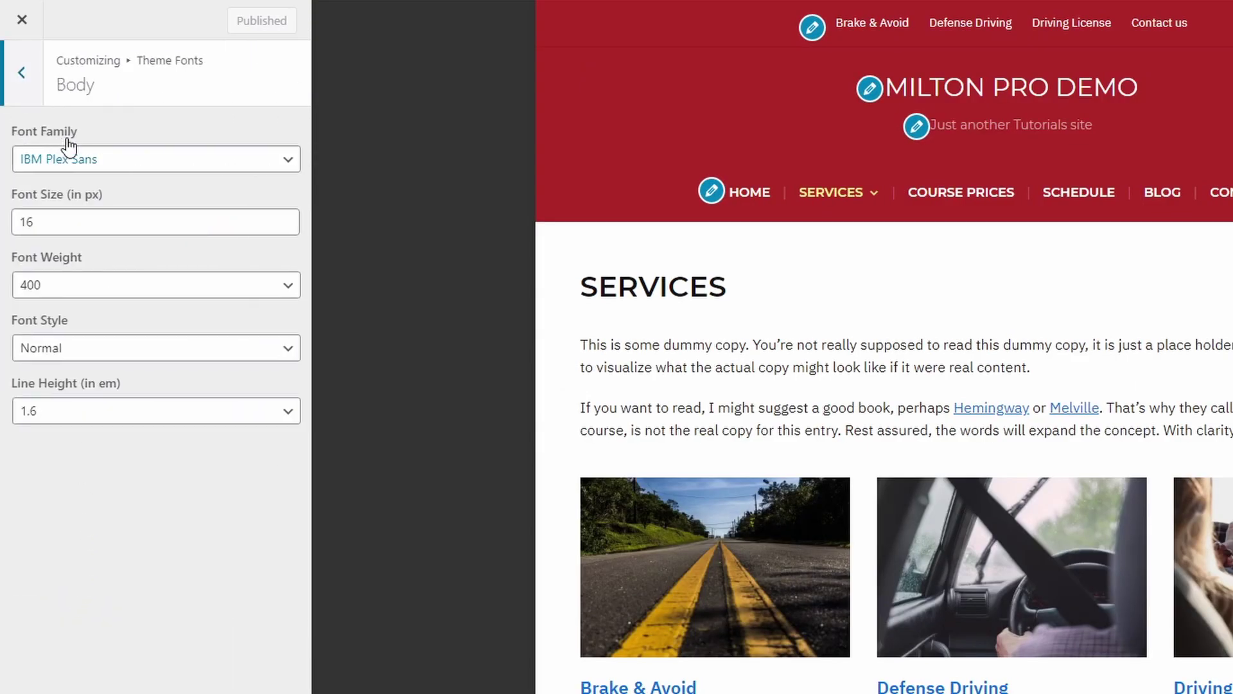
{"action": "left_click", "coordinate": [73, 158]}
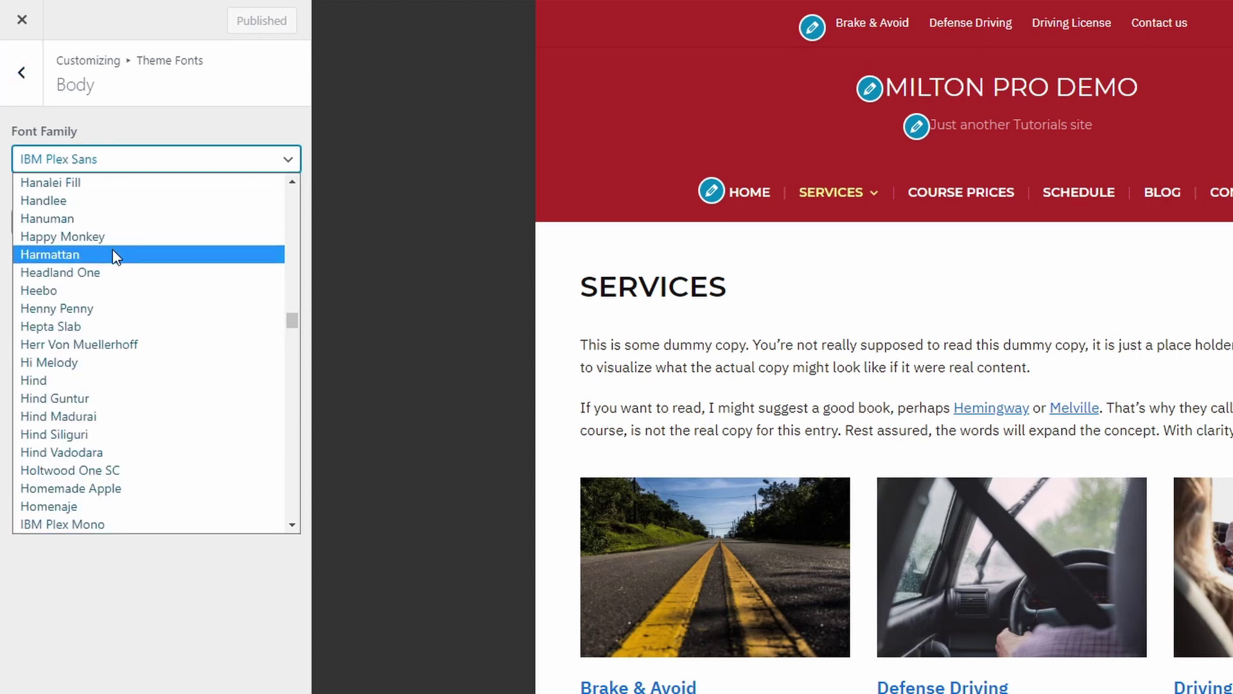
{"action": "scroll", "coordinate": [129, 269], "scroll_direction": "down", "scroll_amount": 15}
{"action": "scroll", "coordinate": [135, 276], "scroll_direction": "down", "scroll_amount": 20}
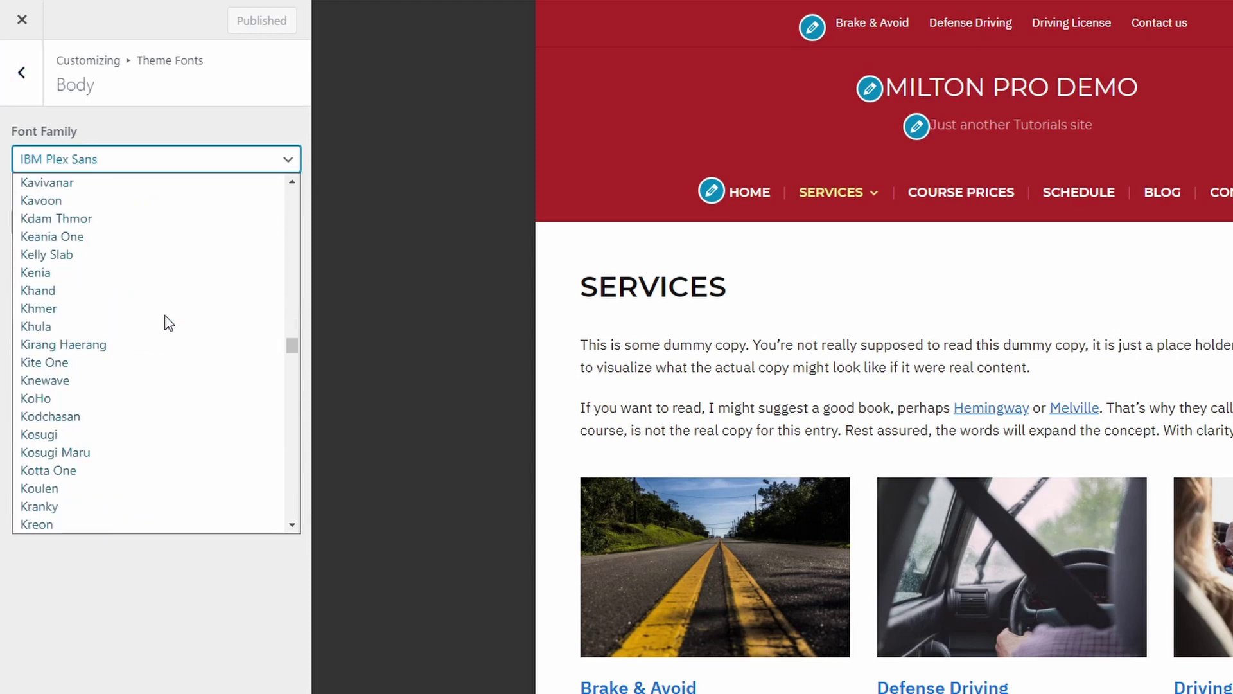
{"action": "scroll", "coordinate": [166, 323], "scroll_direction": "down", "scroll_amount": 20}
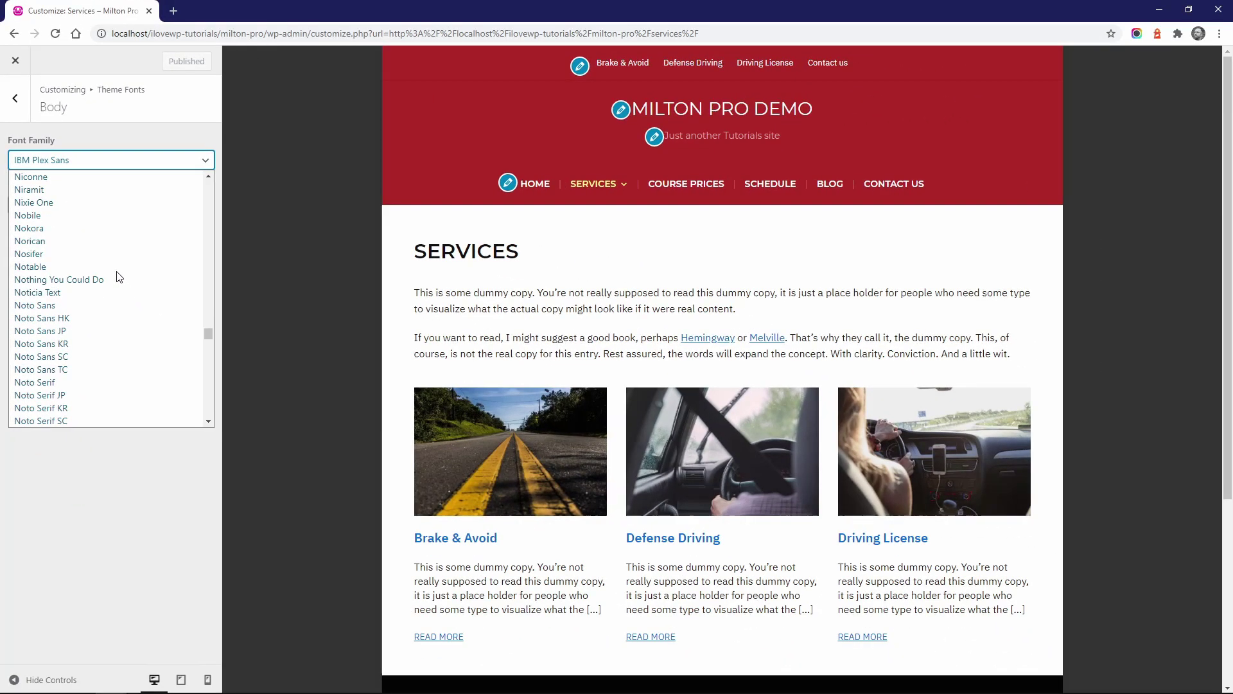
{"action": "scroll", "coordinate": [118, 277], "scroll_direction": "down", "scroll_amount": 3}
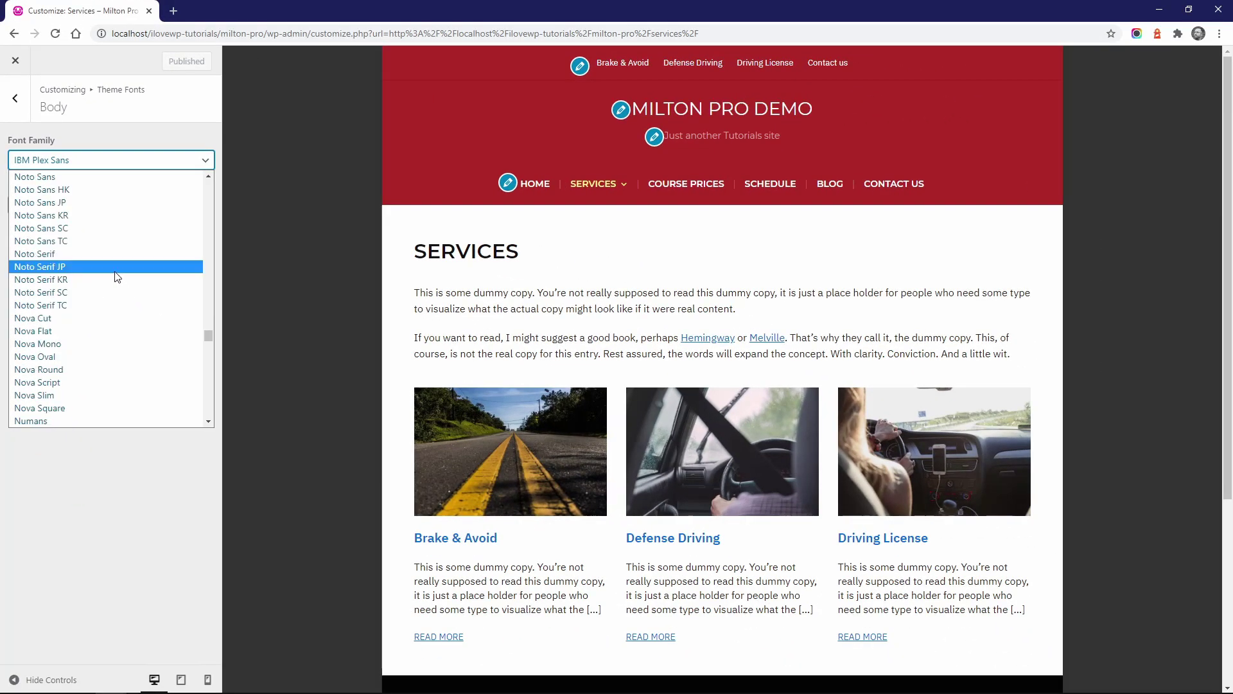
{"action": "left_click", "coordinate": [67, 260]}
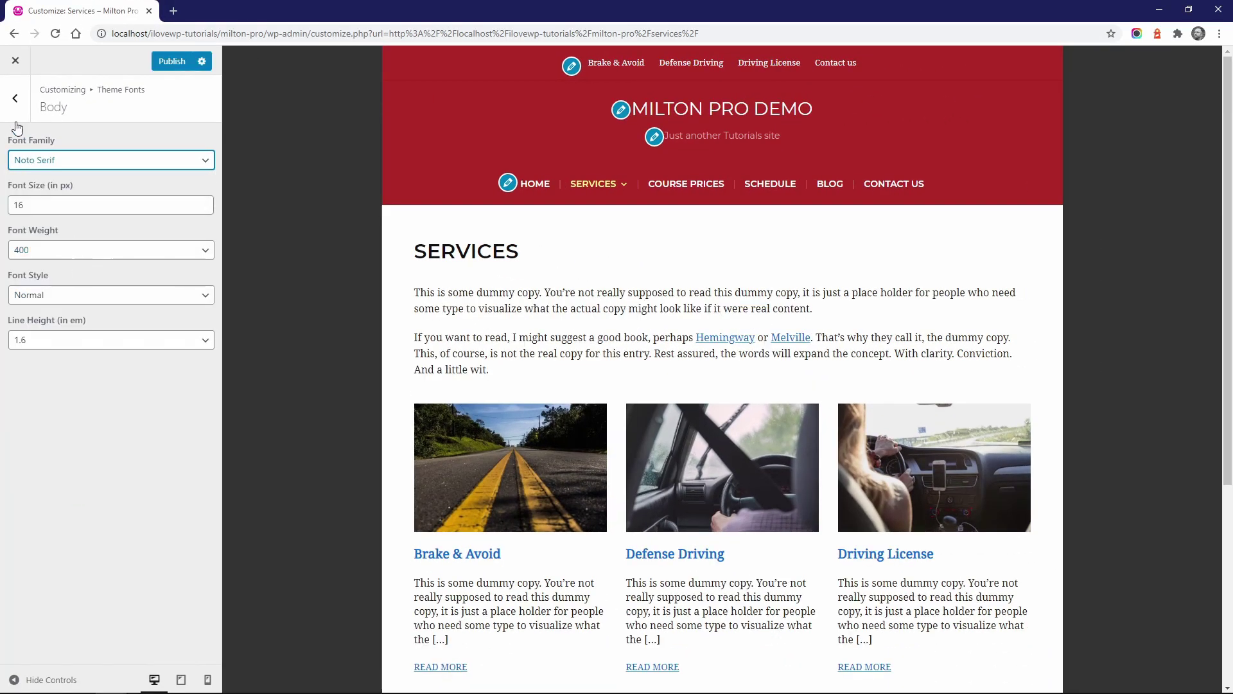
{"action": "left_click", "coordinate": [16, 116]}
Step: Set the Main Menu font to Noto Serif, size 16, with Text Transform None
{"action": "left_click", "coordinate": [41, 171]}
{"action": "left_click", "coordinate": [53, 199]}
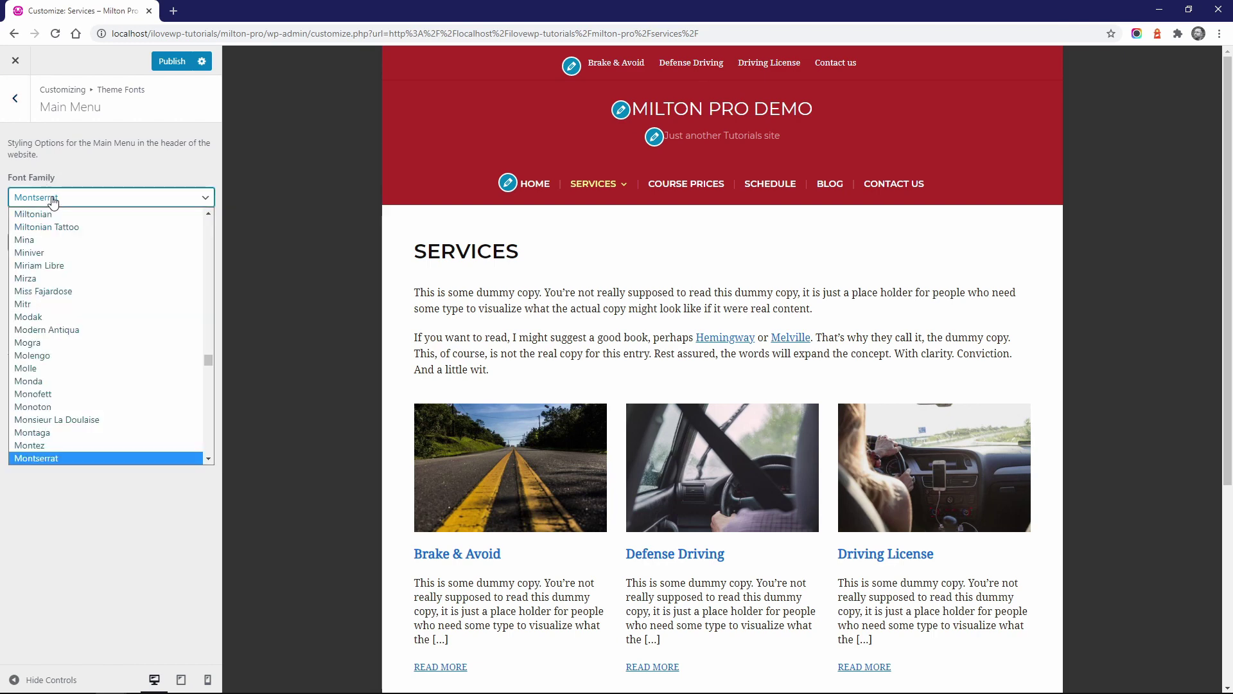
{"action": "scroll", "coordinate": [80, 283], "scroll_direction": "down", "scroll_amount": 12}
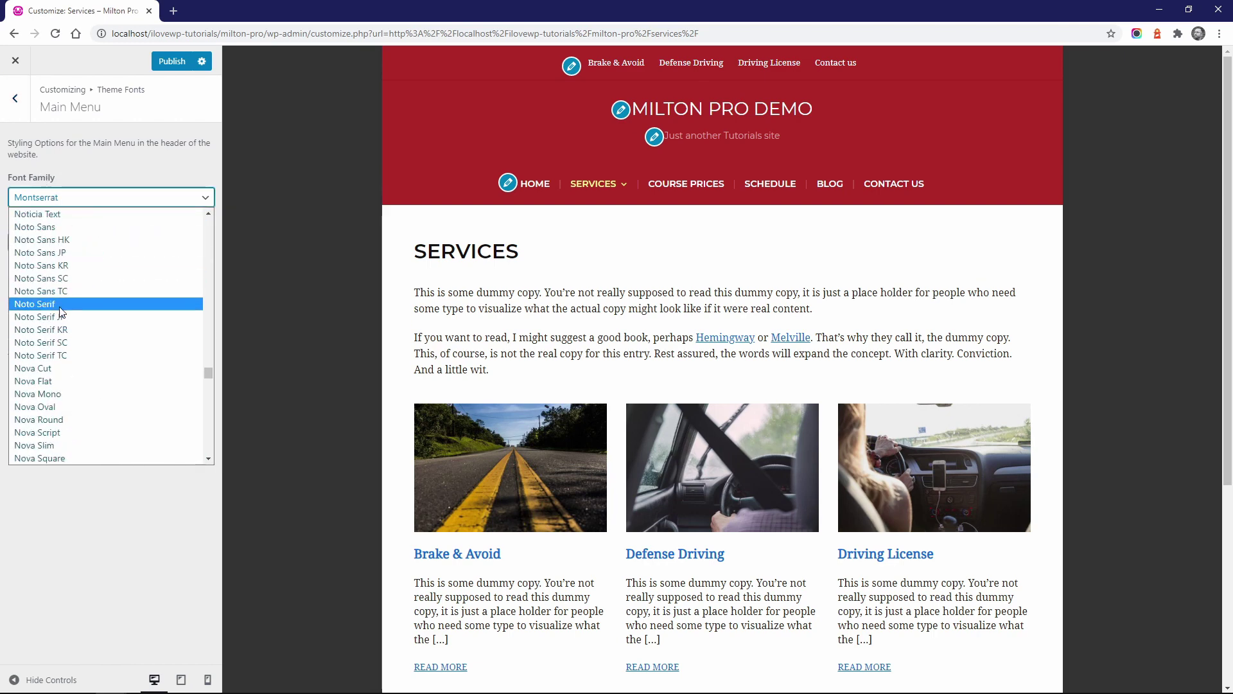
{"action": "left_click", "coordinate": [38, 304]}
{"action": "left_click", "coordinate": [203, 238]}
{"action": "left_click", "coordinate": [203, 239]}
{"action": "left_click", "coordinate": [50, 379]}
{"action": "left_click", "coordinate": [25, 394]}
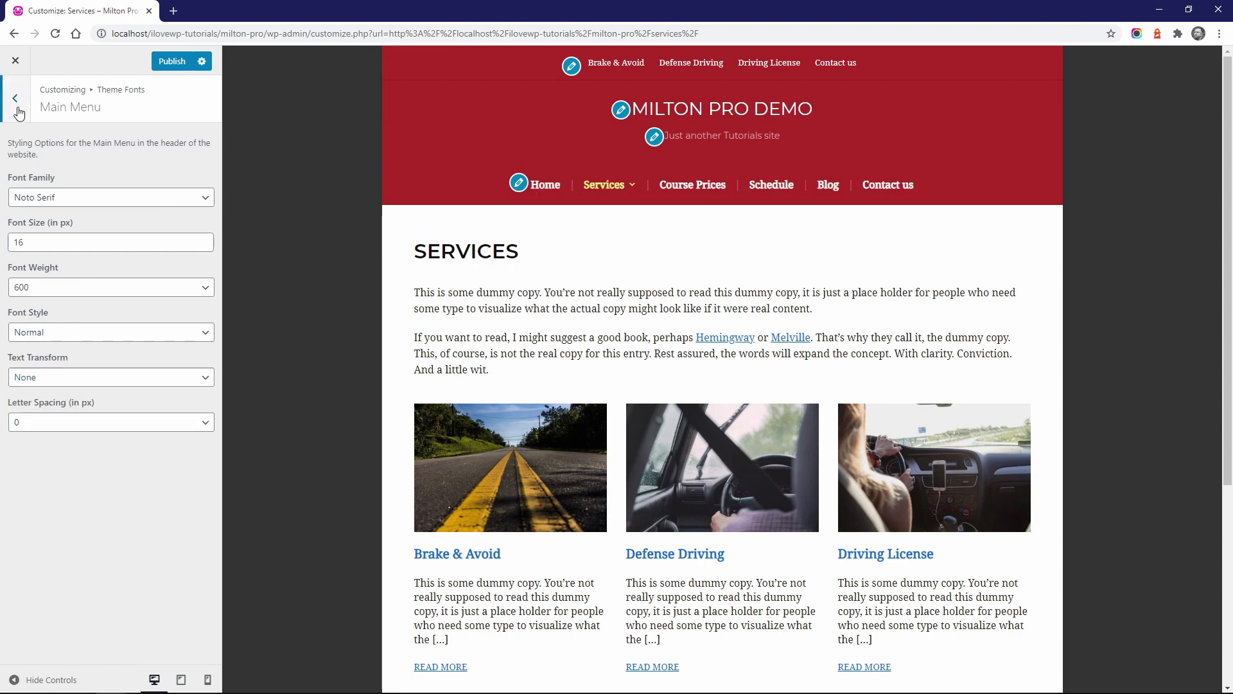
{"action": "left_click", "coordinate": [14, 98]}
Step: Set the Footer font family to Montserrat at size 16
{"action": "scroll", "coordinate": [360, 390], "scroll_direction": "down", "scroll_amount": 5}
{"action": "left_click", "coordinate": [60, 283]}
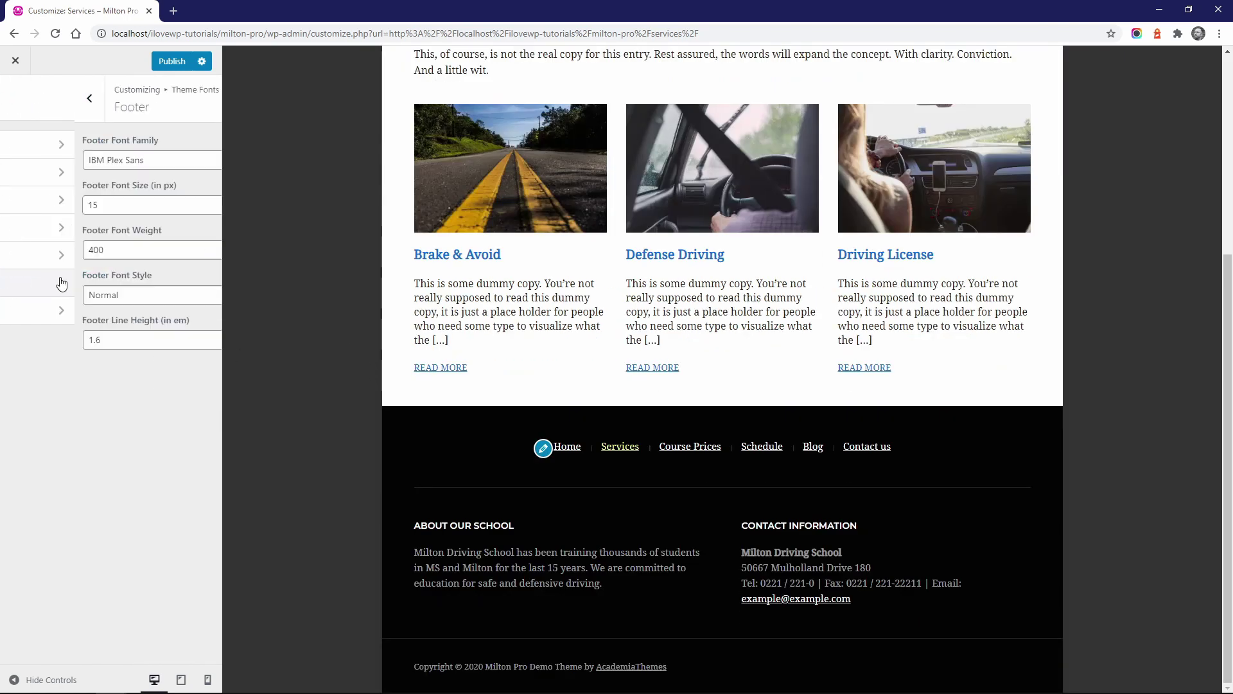
{"action": "left_click", "coordinate": [84, 160]}
{"action": "scroll", "coordinate": [93, 243], "scroll_direction": "up", "scroll_amount": 5}
{"action": "scroll", "coordinate": [96, 244], "scroll_direction": "down", "scroll_amount": 20}
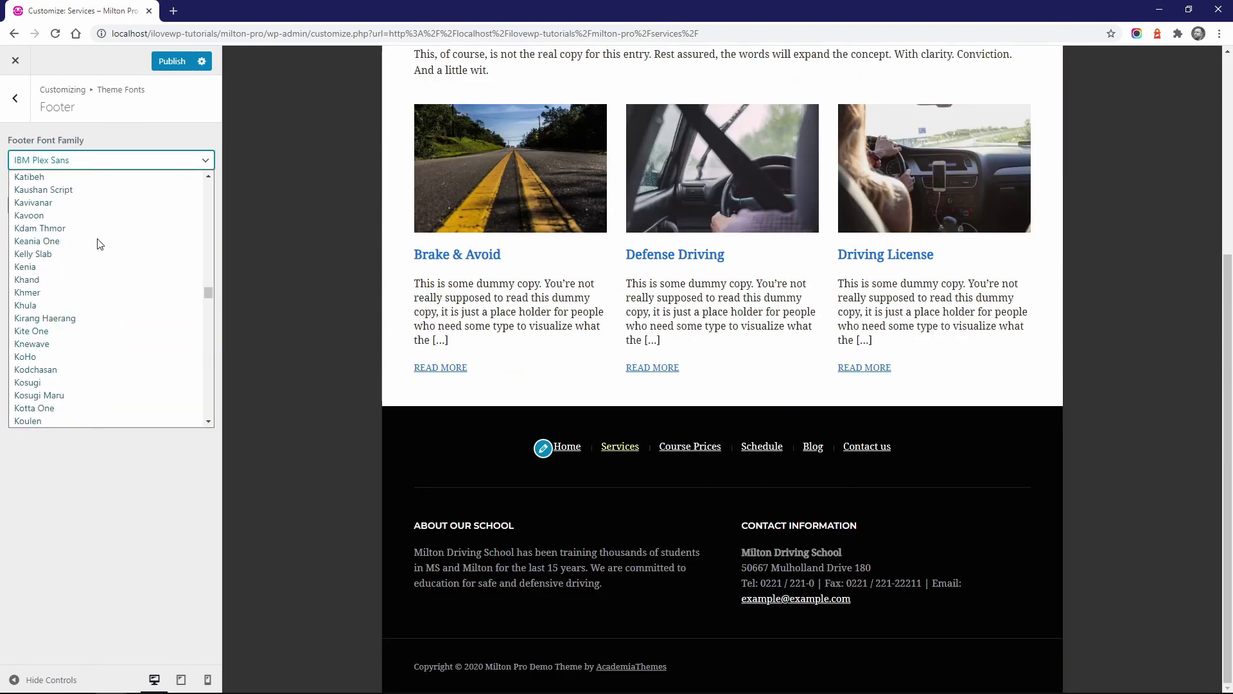
{"action": "scroll", "coordinate": [99, 243], "scroll_direction": "down", "scroll_amount": 10}
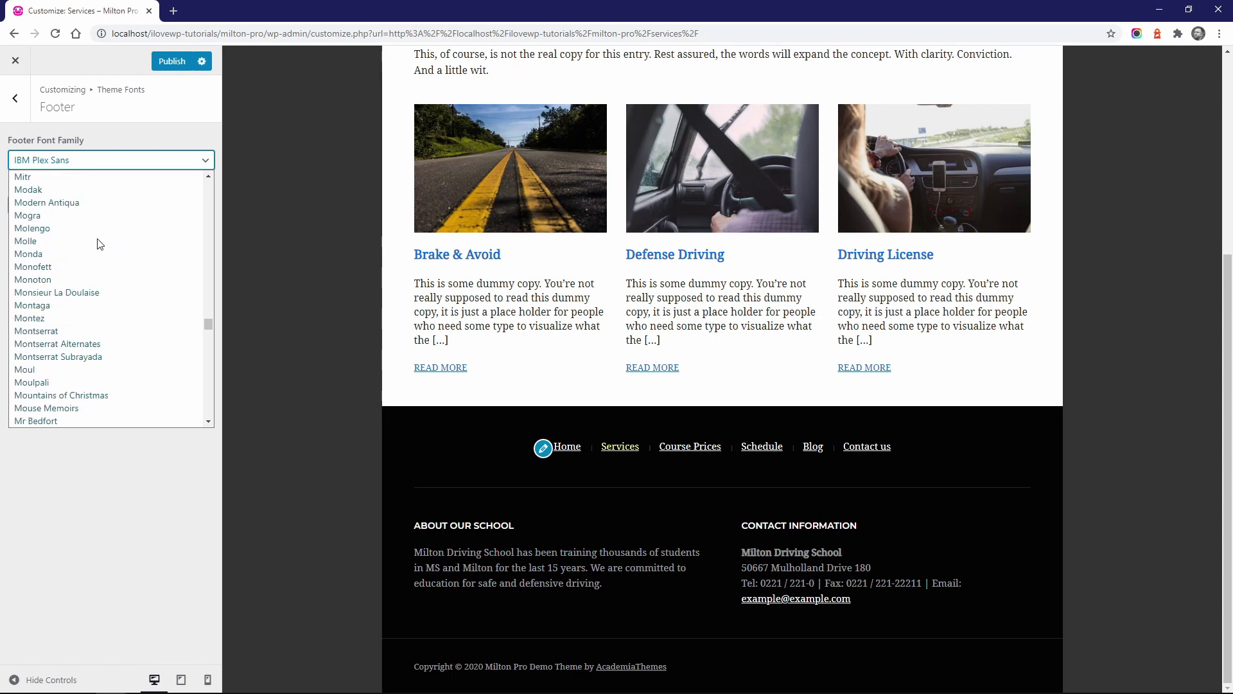
{"action": "left_click", "coordinate": [52, 332]}
{"action": "left_click", "coordinate": [203, 202]}
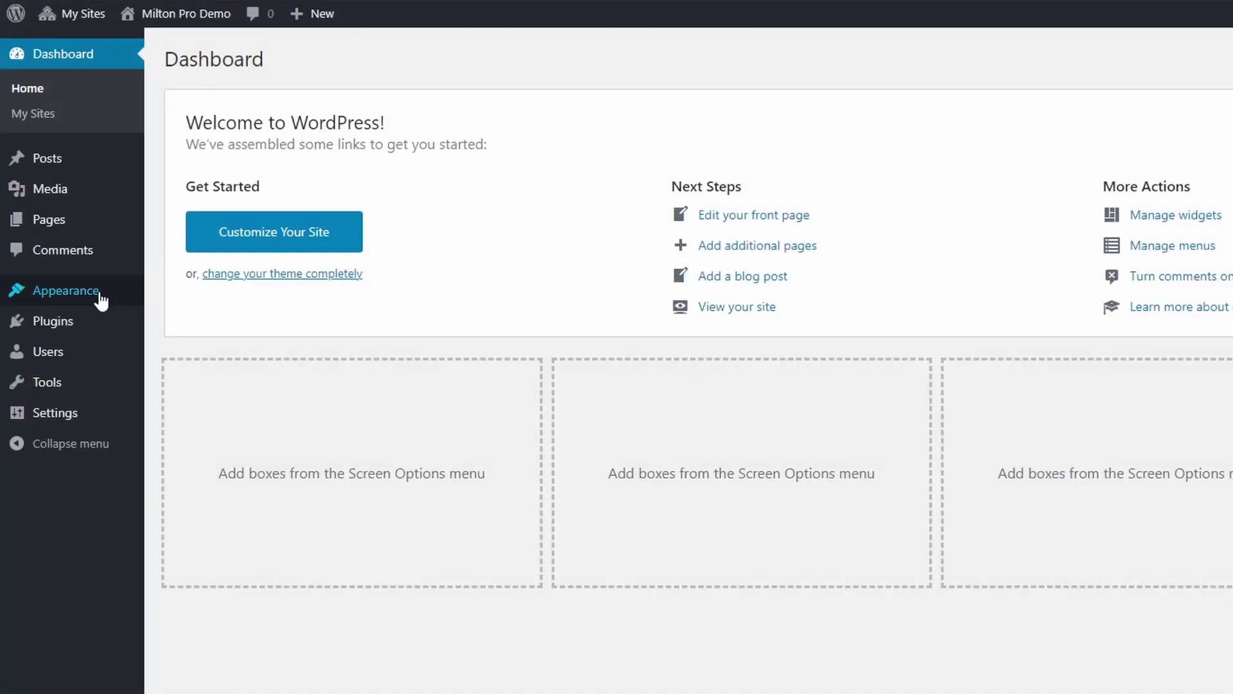
Step: Open Appearance > Import Demo Content and scroll through the available Milton demo cards
{"action": "mouse_move", "coordinate": [113, 298]}
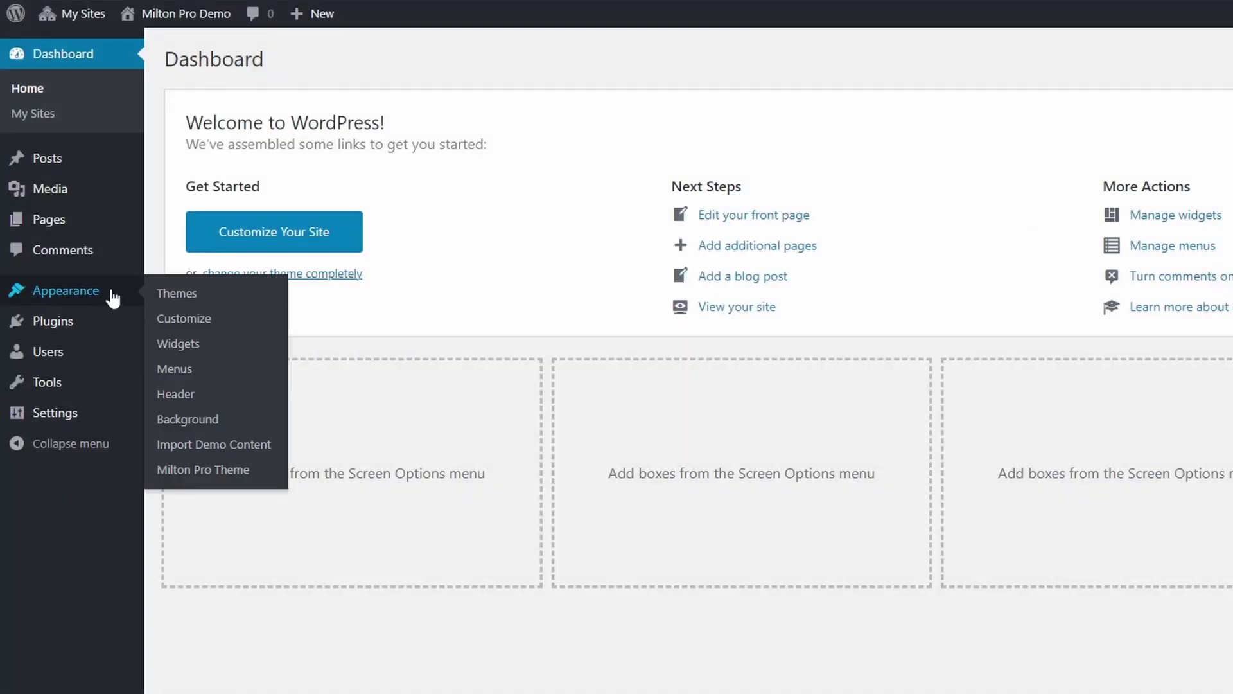
{"action": "left_click", "coordinate": [215, 444]}
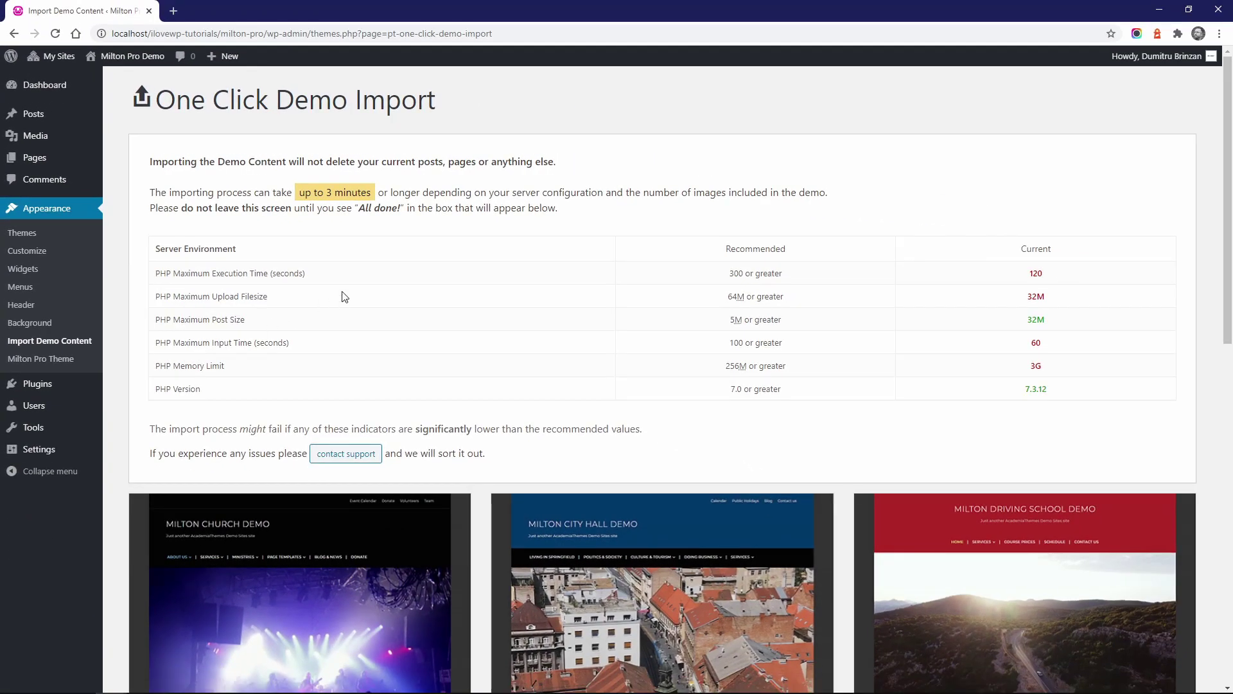
{"action": "scroll", "coordinate": [345, 296], "scroll_direction": "down", "scroll_amount": 7}
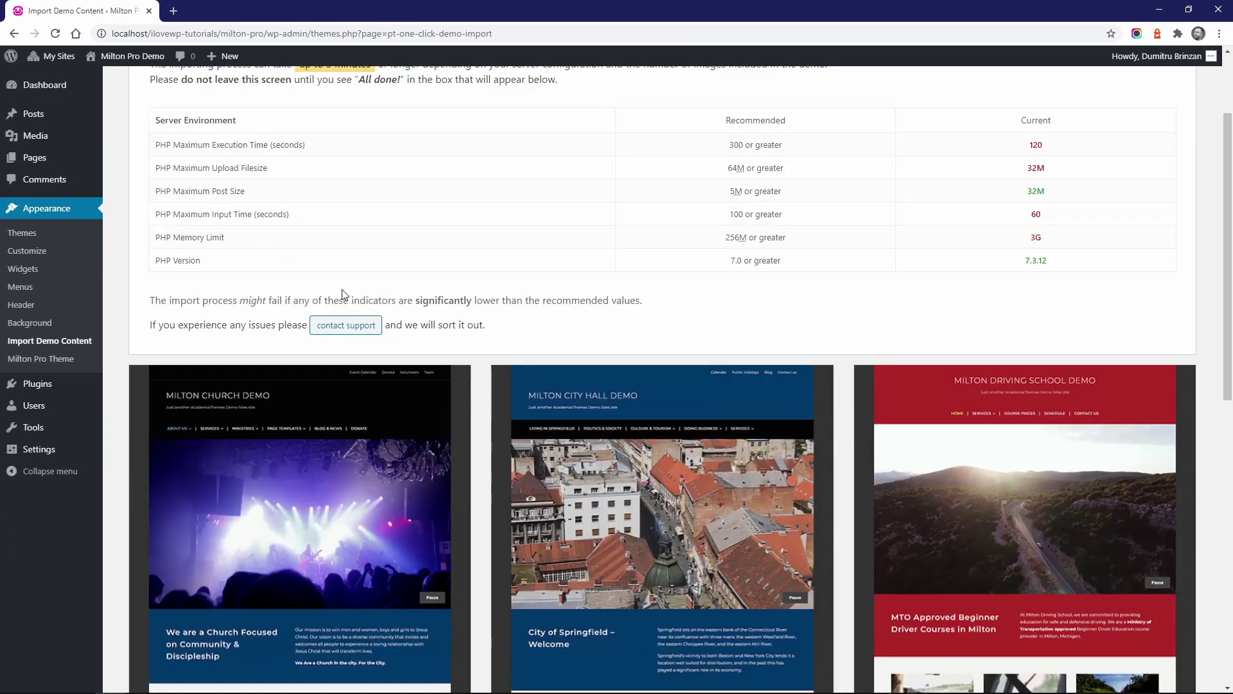
{"action": "scroll", "coordinate": [338, 288], "scroll_direction": "down", "scroll_amount": 5}
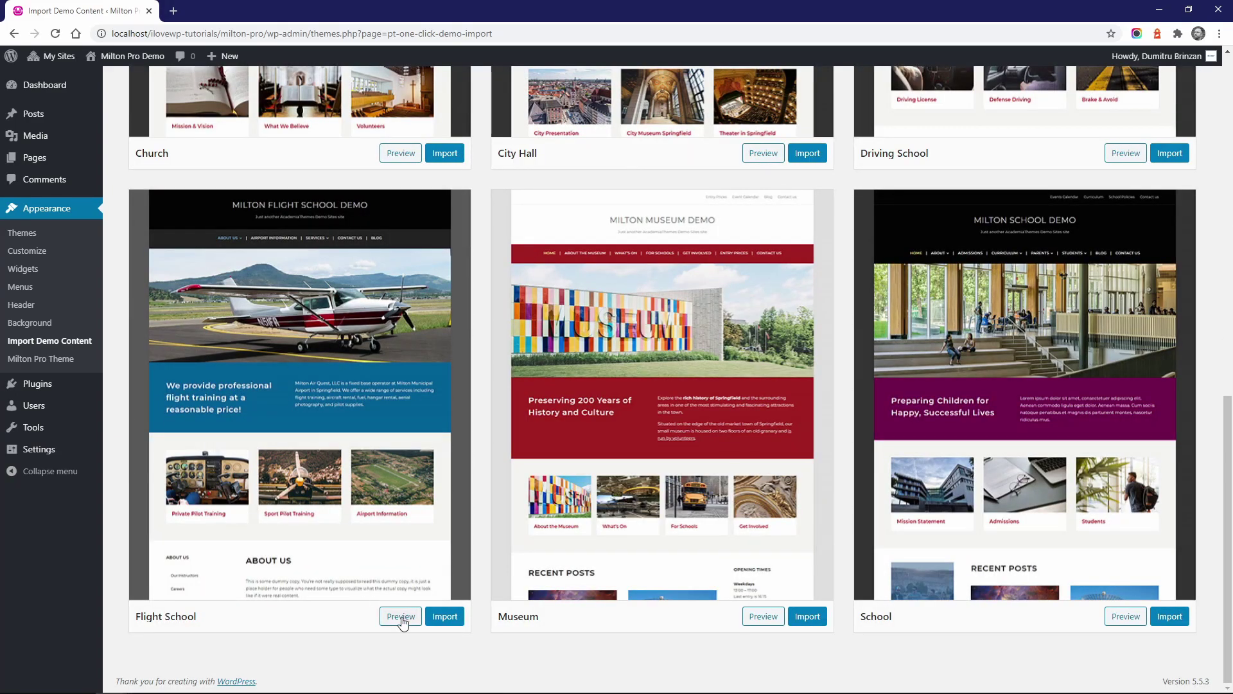
{"action": "scroll", "coordinate": [507, 567], "scroll_direction": "up", "scroll_amount": 12}
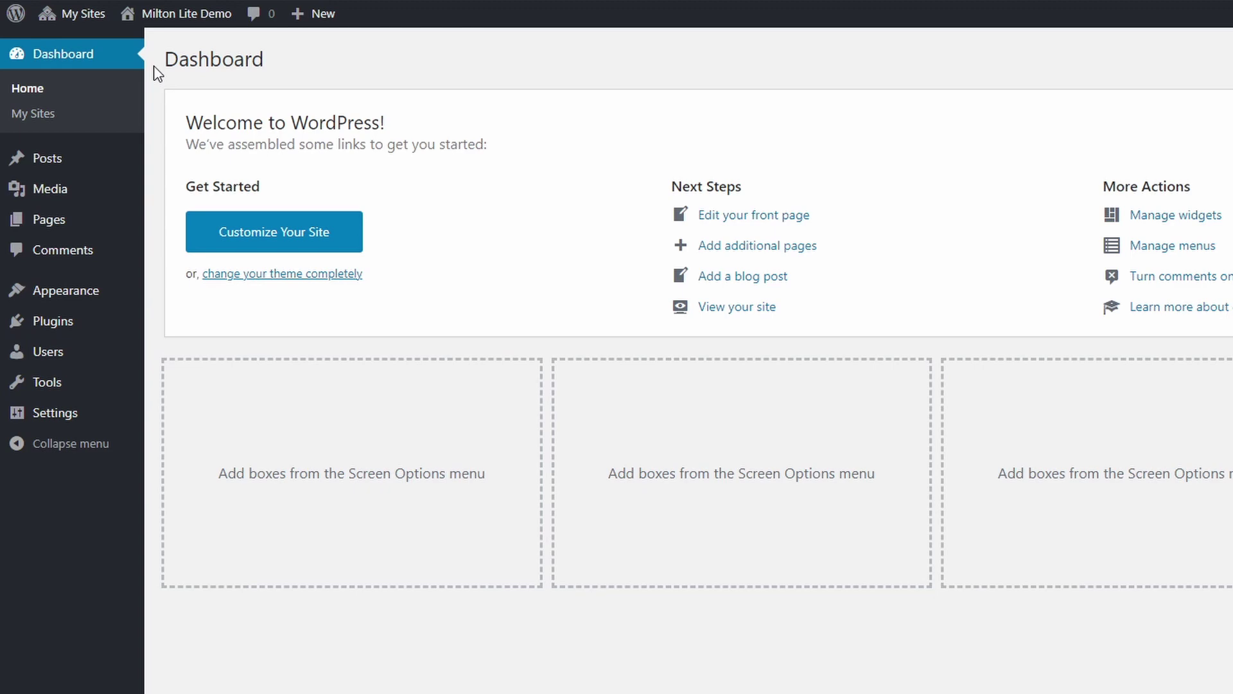
Step: Open Appearance > Milton Lite Theme to see its documentation and Pro upgrade comparison
{"action": "mouse_move", "coordinate": [110, 297]}
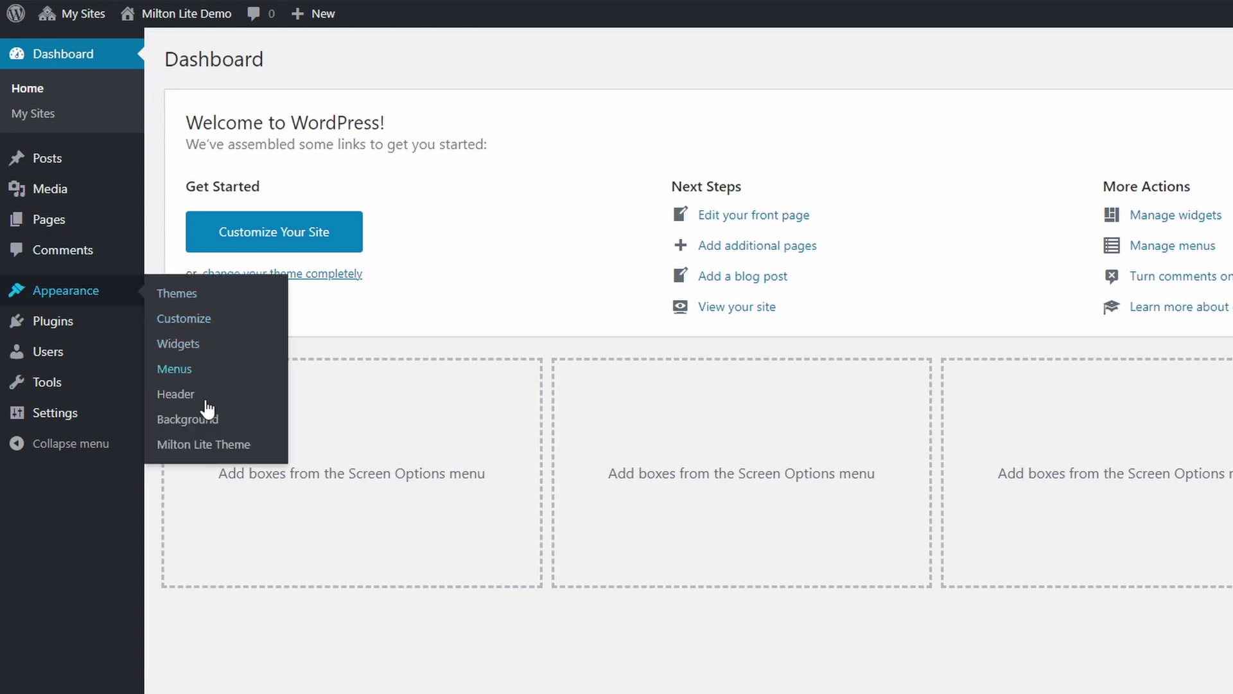
{"action": "left_click", "coordinate": [202, 450]}
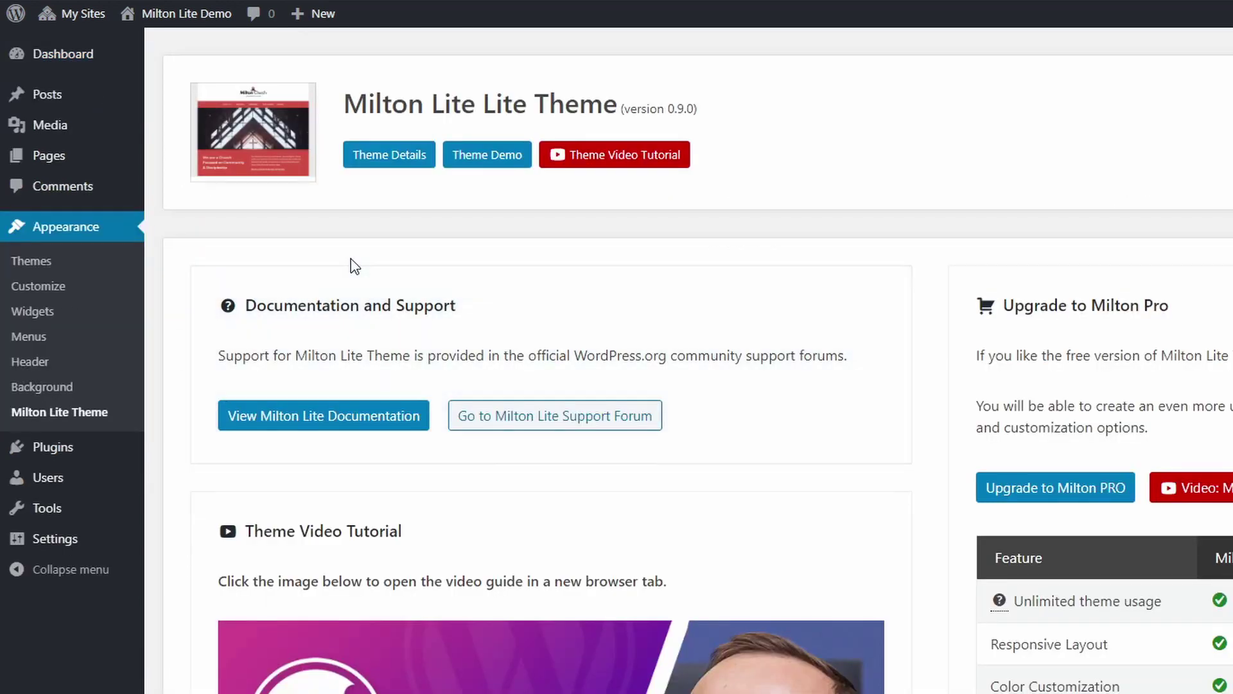